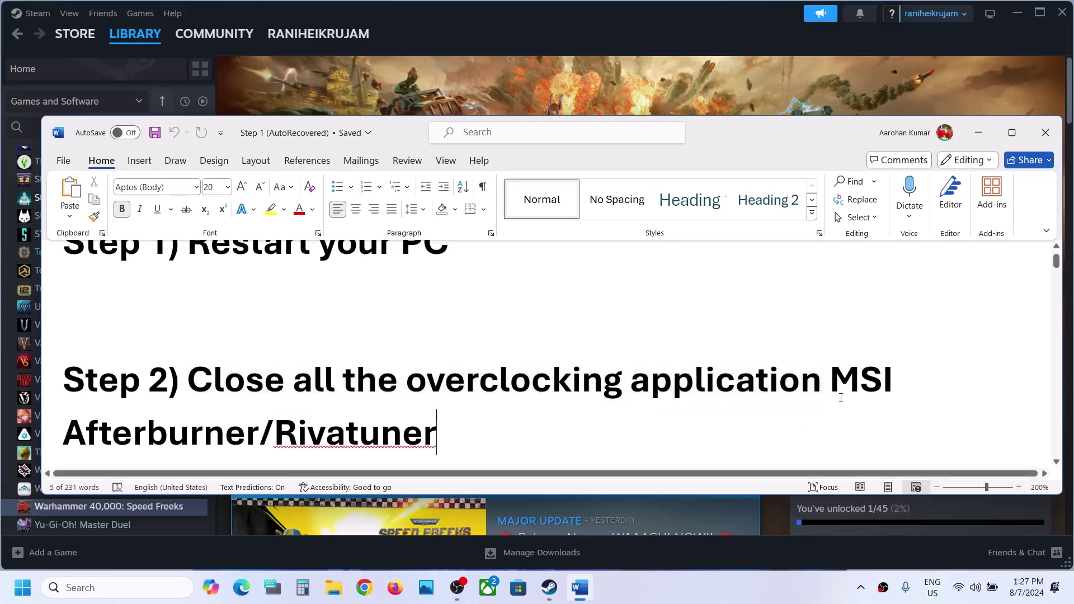
- Read steps 2 and 3 of the troubleshooting document, on closing overclocking applications and running EAC as an administrator
{"action": "left_click_drag", "start_coordinate": [832, 373], "coordinate": [431, 429]}
{"action": "left_click", "coordinate": [182, 410]}
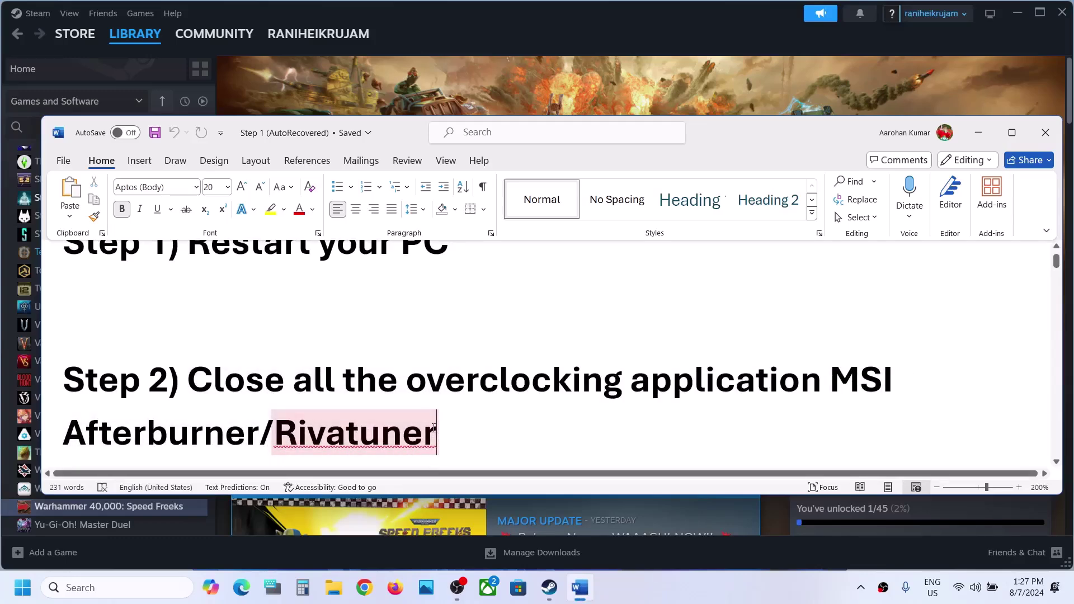
{"action": "left_click_drag", "start_coordinate": [73, 436], "coordinate": [437, 435]}
{"action": "left_click", "coordinate": [173, 375]}
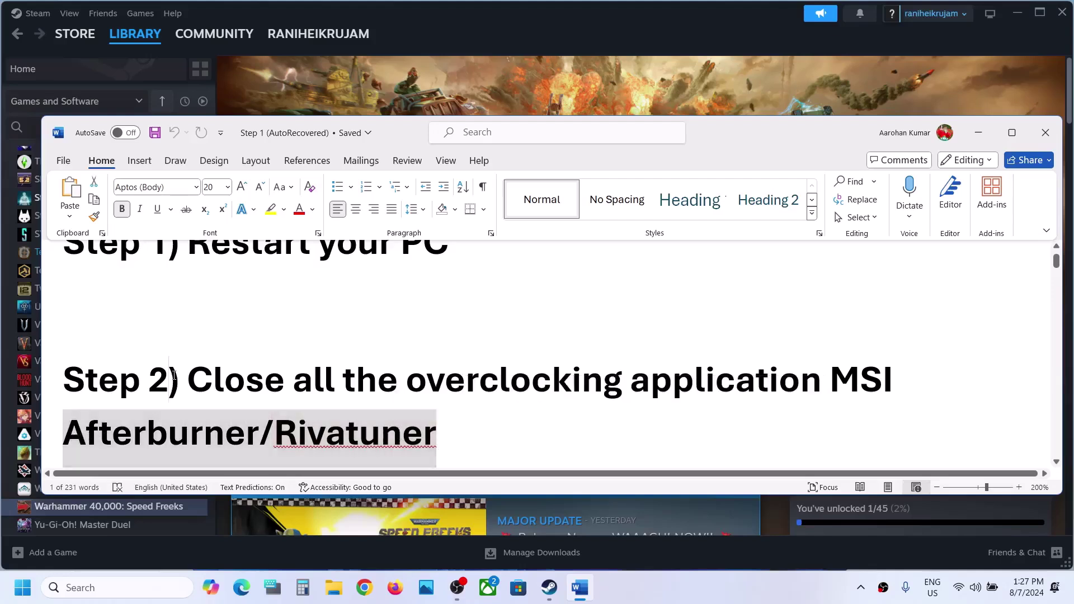
{"action": "left_click_drag", "start_coordinate": [184, 384], "coordinate": [449, 432]}
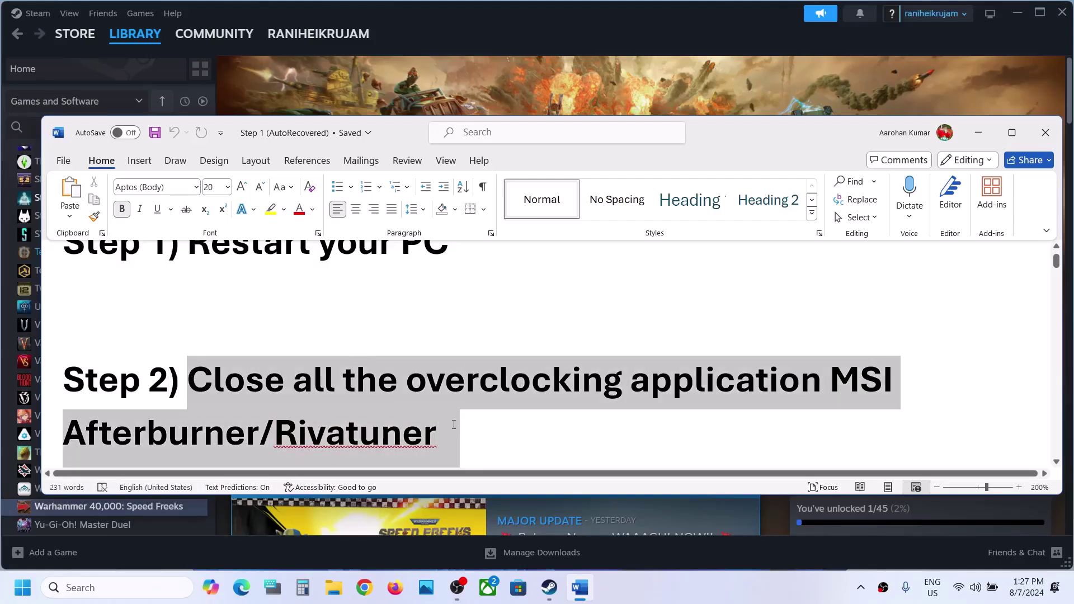
{"action": "left_click", "coordinate": [451, 432]}
{"action": "scroll", "coordinate": [451, 432], "scroll_direction": "down", "scroll_amount": 3}
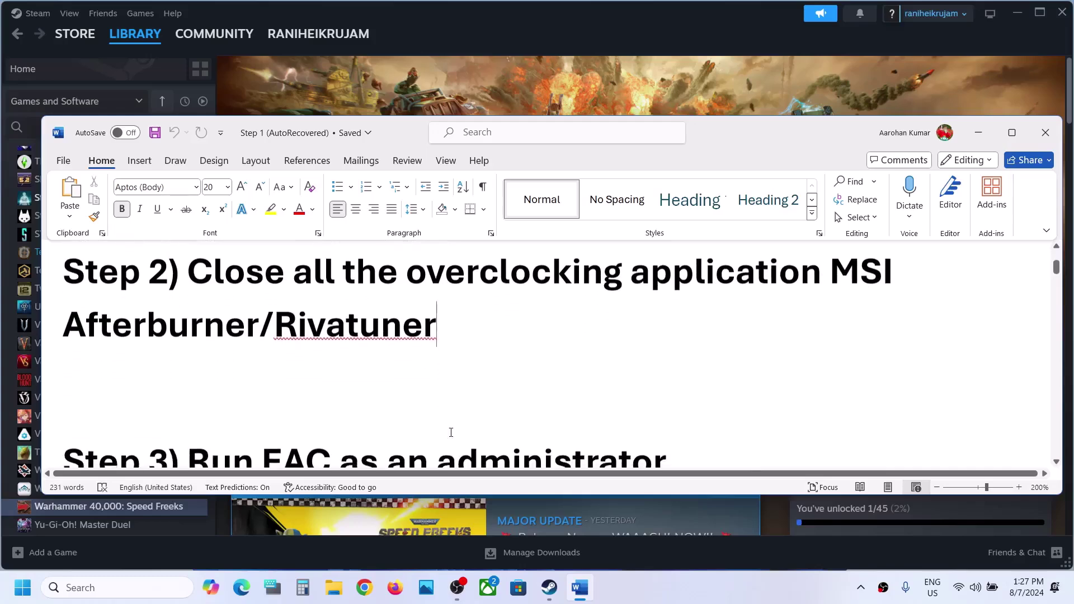
{"action": "left_click", "coordinate": [192, 384], "text": "shift"}
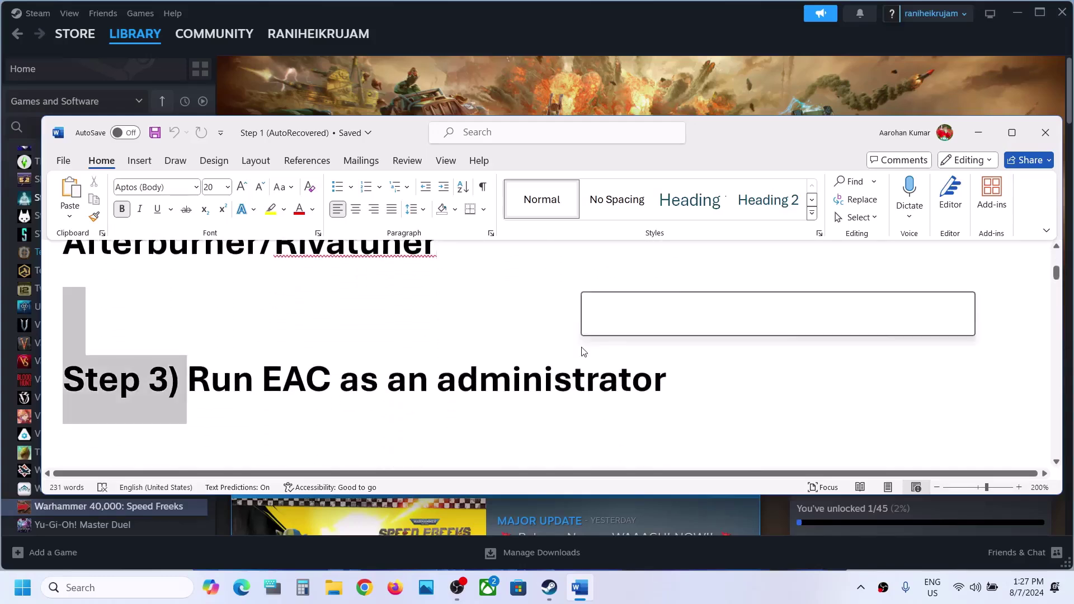
- Switch to Steam and browse the local files of Warhammer 40,000: Speed Freeks
{"action": "left_click", "coordinate": [978, 132]}
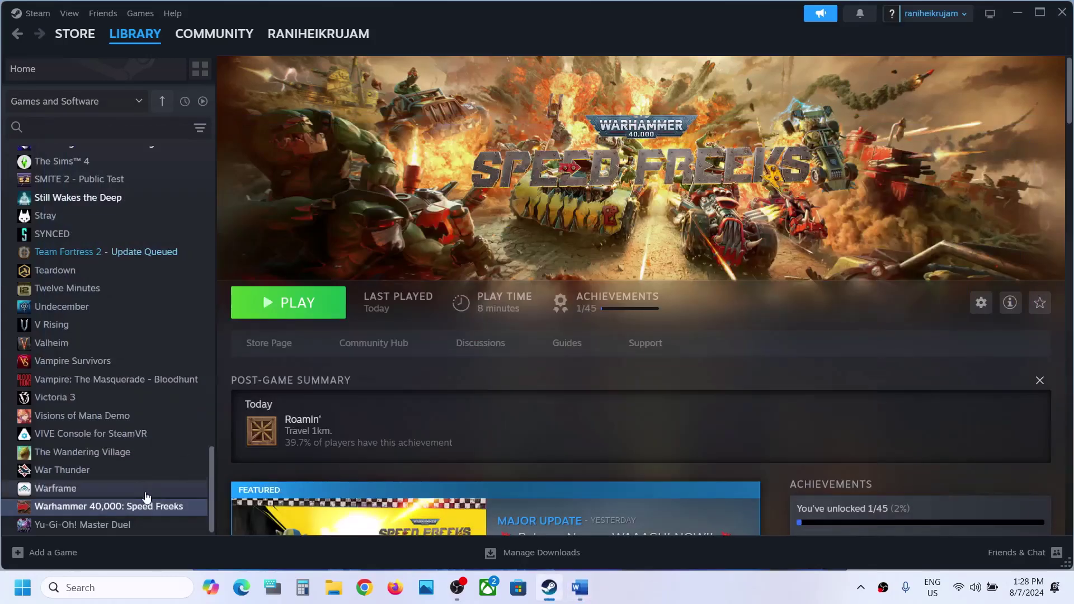
{"action": "right_click", "coordinate": [127, 505]}
{"action": "mouse_move", "coordinate": [204, 443]}
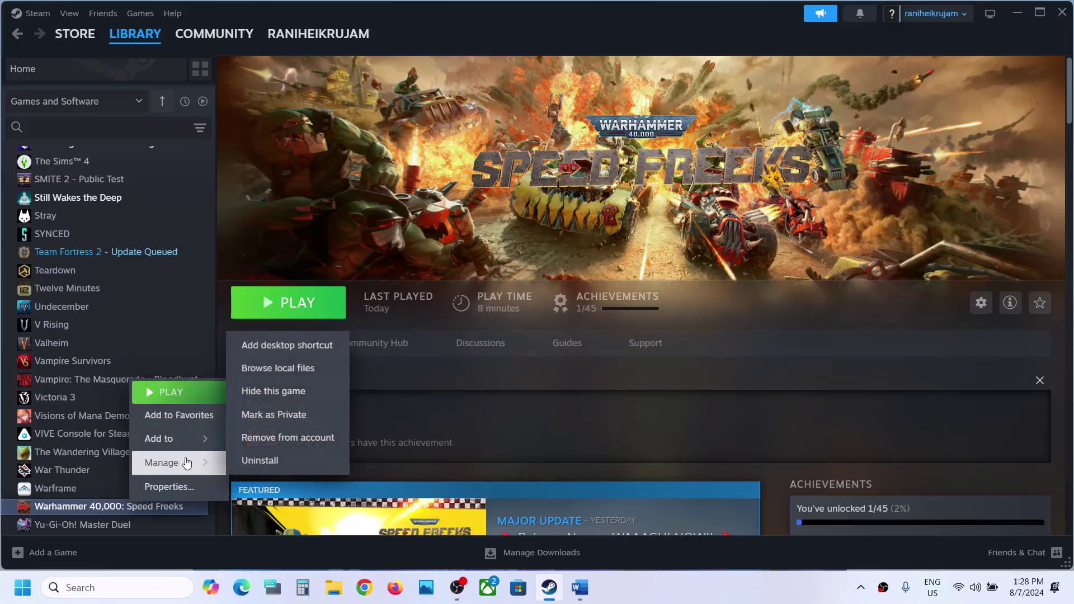
{"action": "mouse_move", "coordinate": [213, 463]}
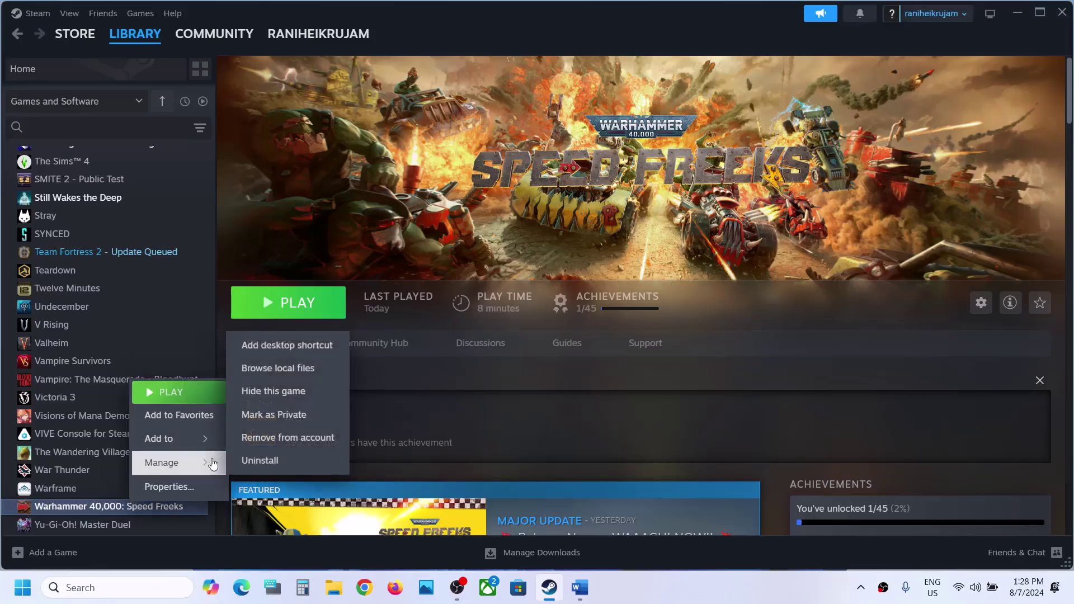
{"action": "left_click", "coordinate": [297, 370]}
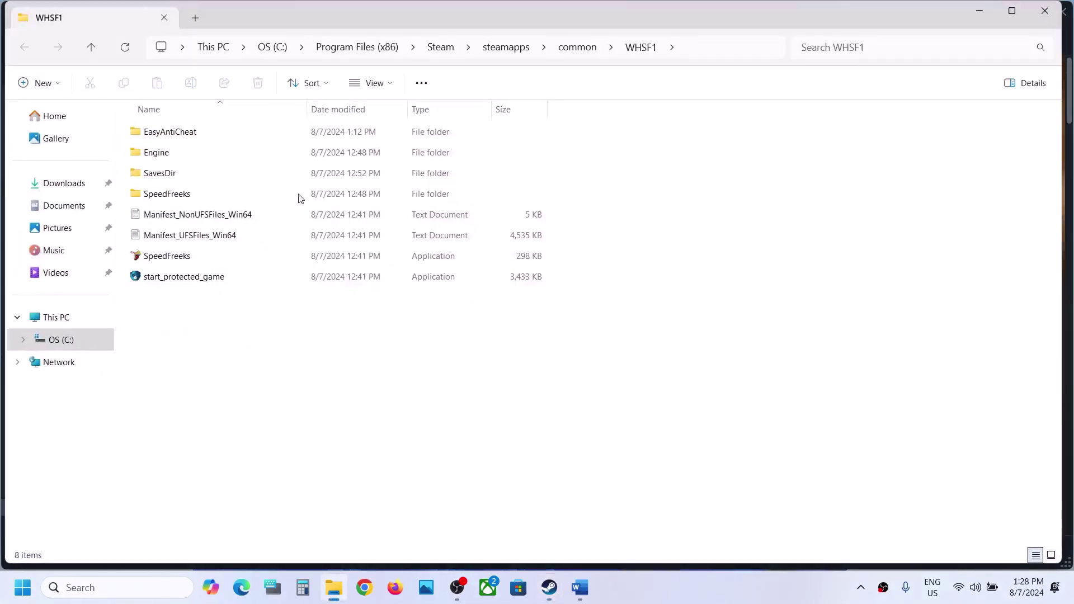
- Run EasyAntiCheat_EOS_Setup from the game's EasyAntiCheat folder as an administrator
{"action": "double_click", "coordinate": [193, 134]}
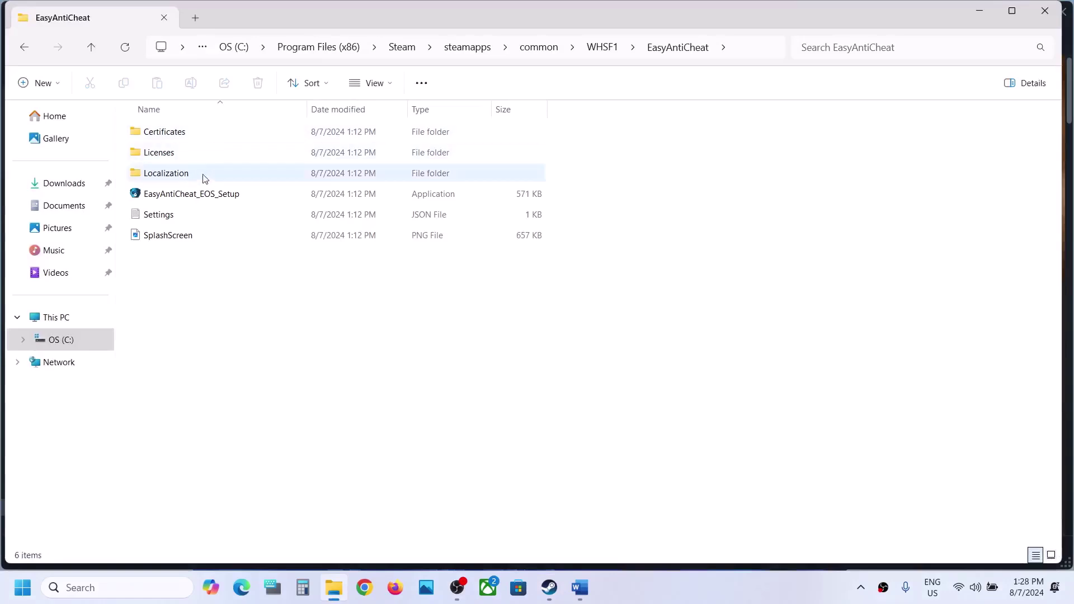
{"action": "left_click", "coordinate": [174, 196]}
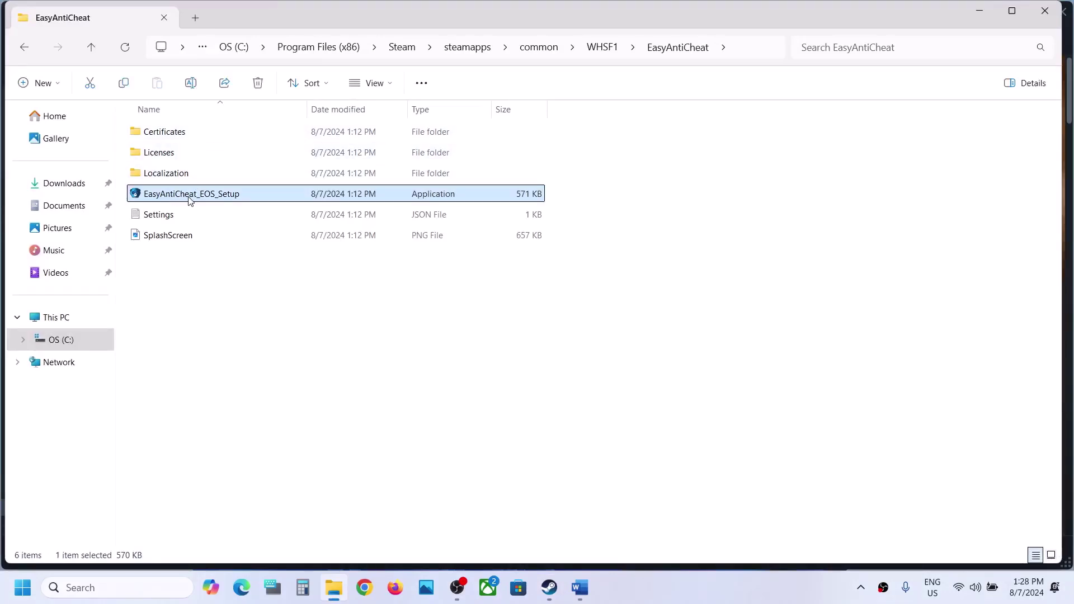
{"action": "right_click", "coordinate": [189, 196]}
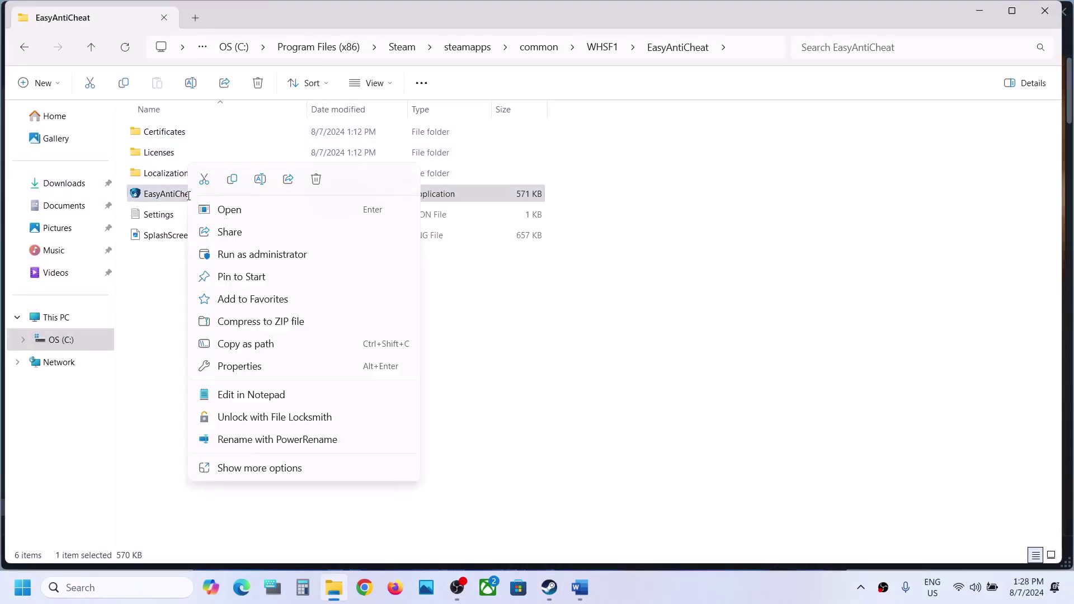
{"action": "left_click", "coordinate": [295, 256]}
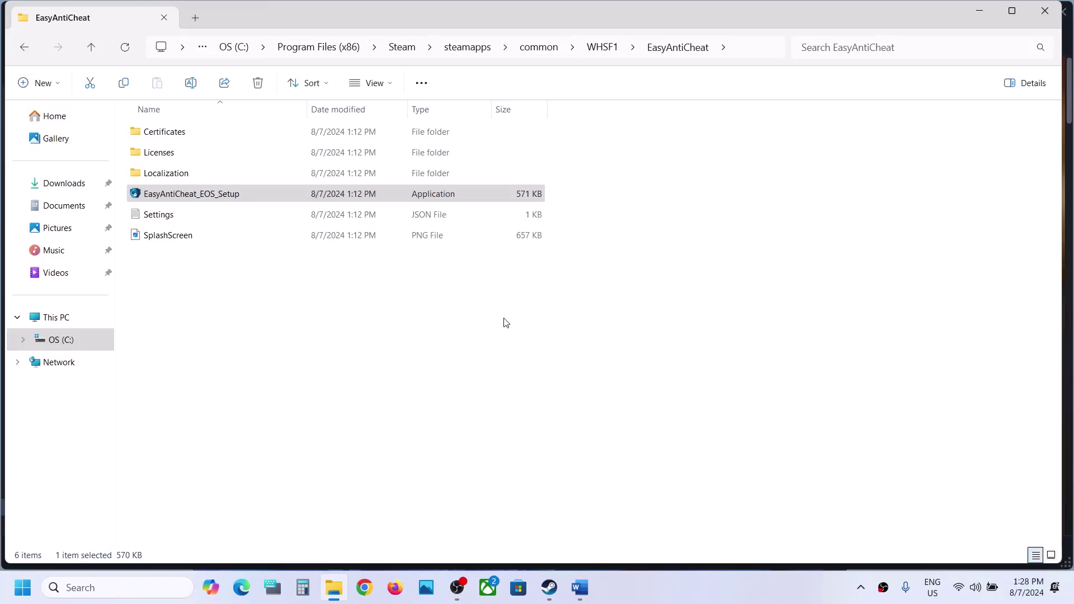
- Return to the Word document, maximize it and read Step 4 on allowing the game exe through antivirus programs and Windows Security
{"action": "left_click", "coordinate": [554, 596]}
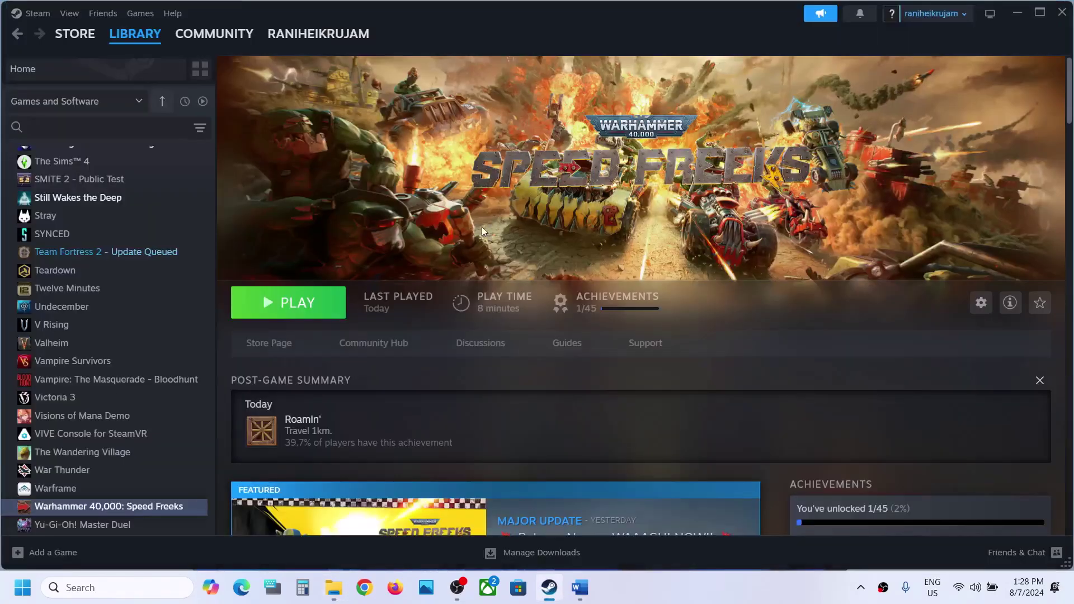
{"action": "left_click", "coordinate": [579, 587]}
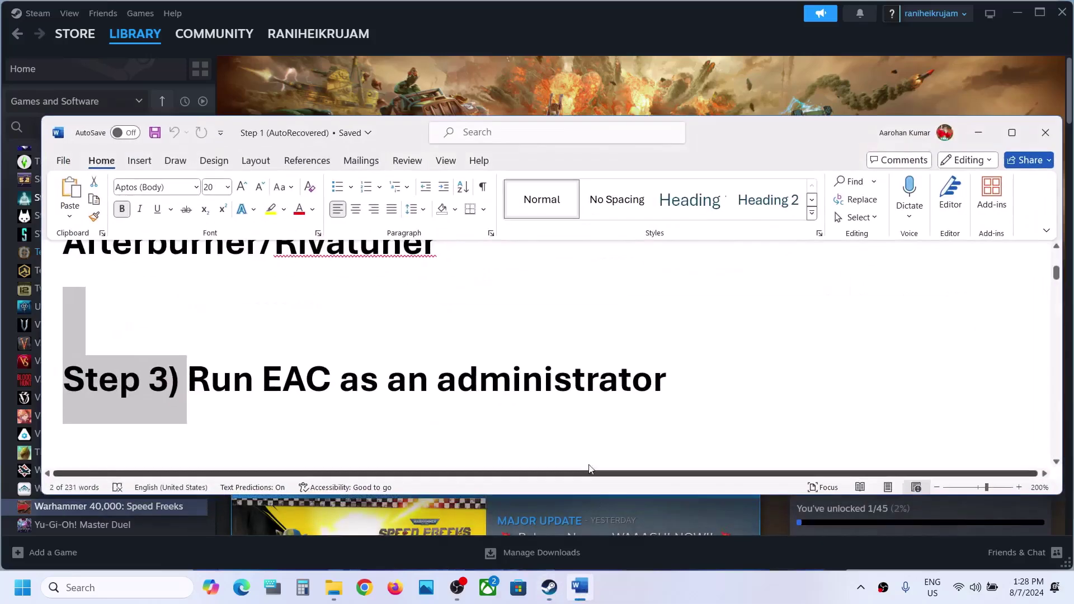
{"action": "scroll", "coordinate": [423, 363], "scroll_direction": "down", "scroll_amount": 2}
{"action": "scroll", "coordinate": [423, 363], "scroll_direction": "down", "scroll_amount": 2}
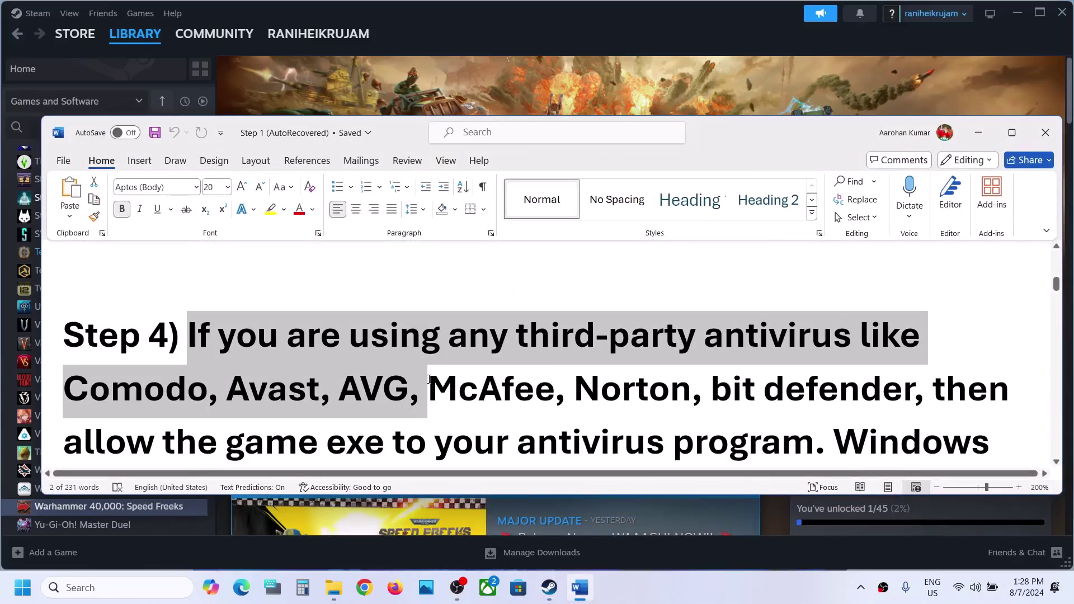
{"action": "left_click", "coordinate": [1012, 132]}
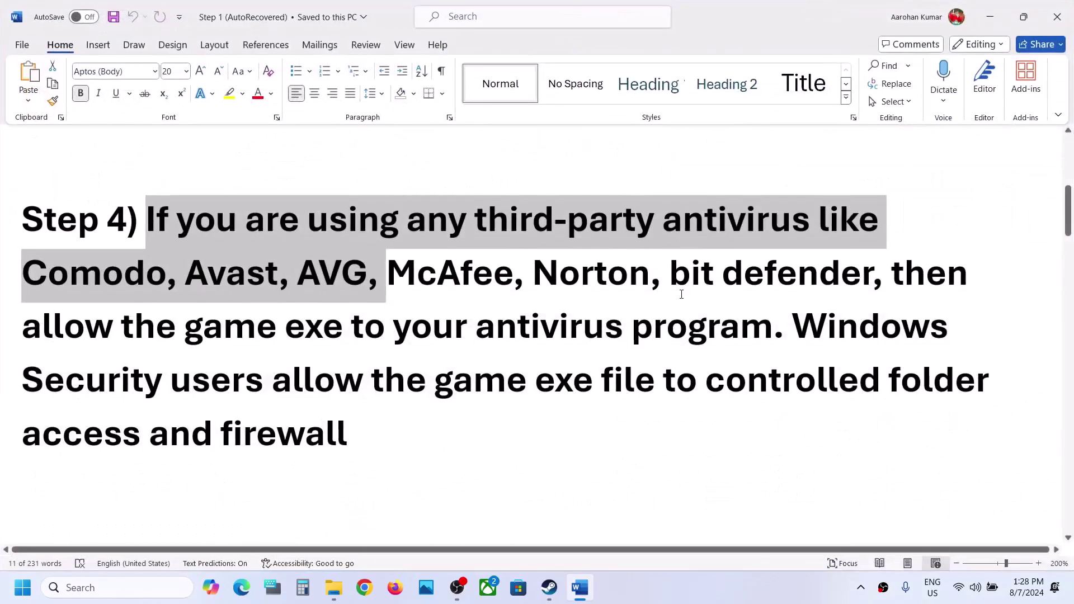
{"action": "left_click_drag", "start_coordinate": [545, 264], "coordinate": [870, 274]}
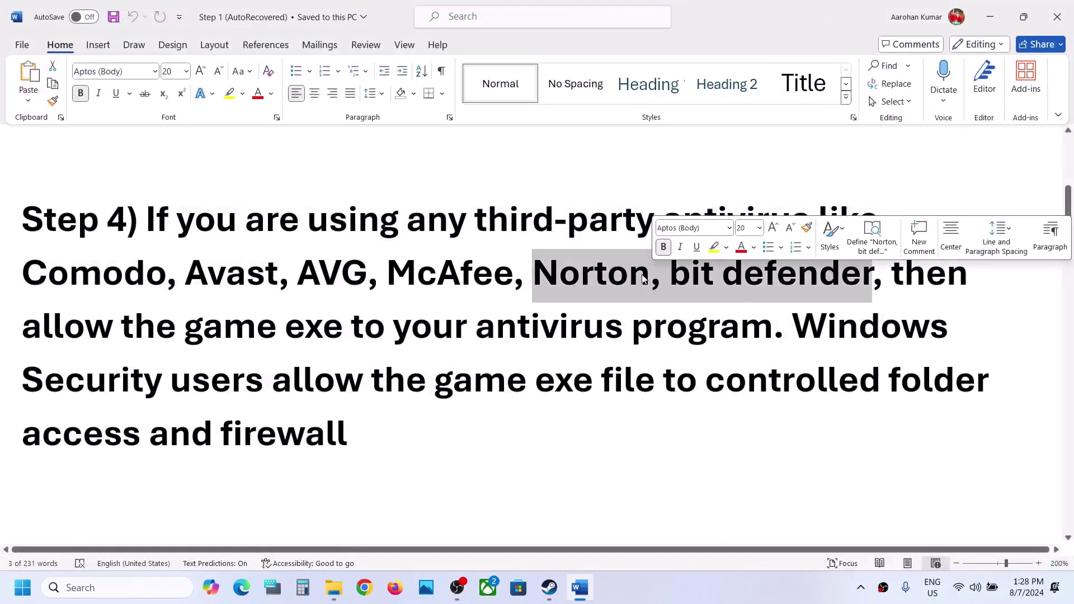
{"action": "left_click_drag", "start_coordinate": [74, 335], "coordinate": [772, 332]}
{"action": "left_click", "coordinate": [225, 344]}
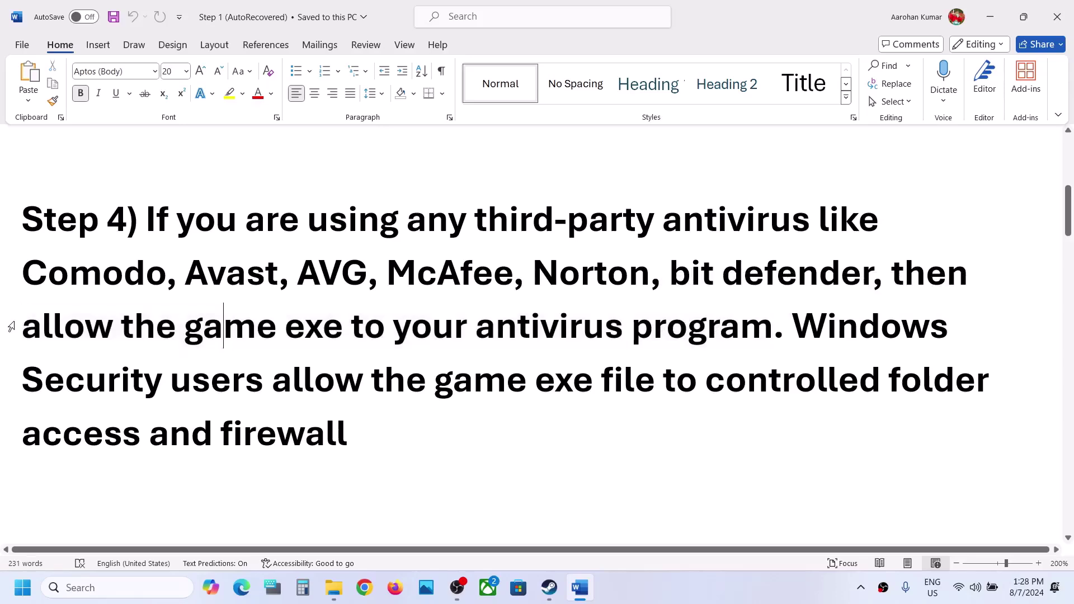
{"action": "left_click_drag", "start_coordinate": [29, 329], "coordinate": [665, 341]}
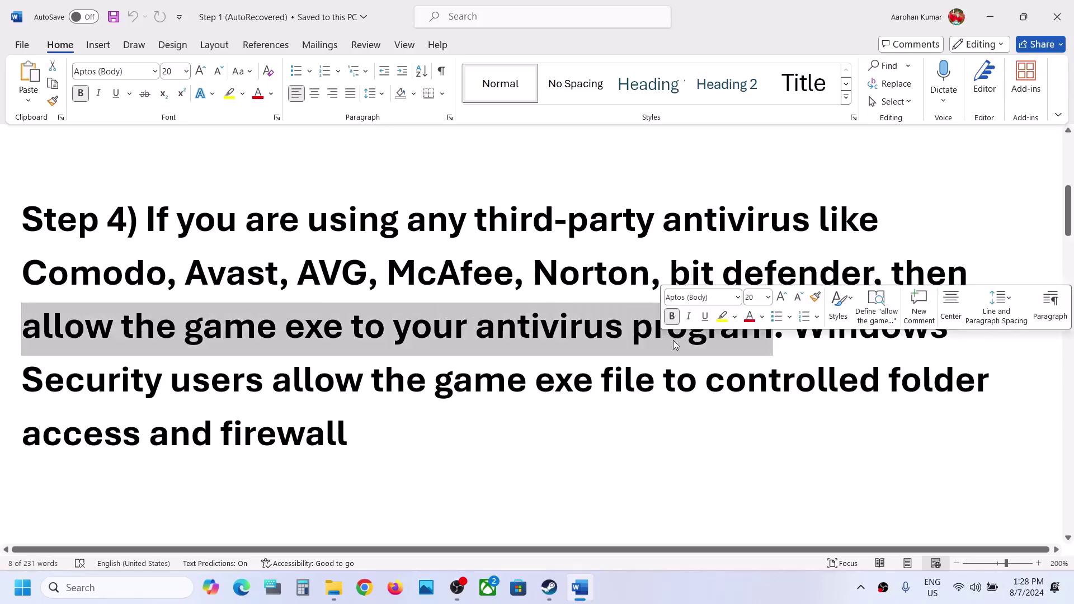
{"action": "left_click", "coordinate": [471, 383]}
- Open the Windows Security page for allowing an app through Controlled folder access, under the ransomware protection settings
{"action": "key", "text": "super+i"}
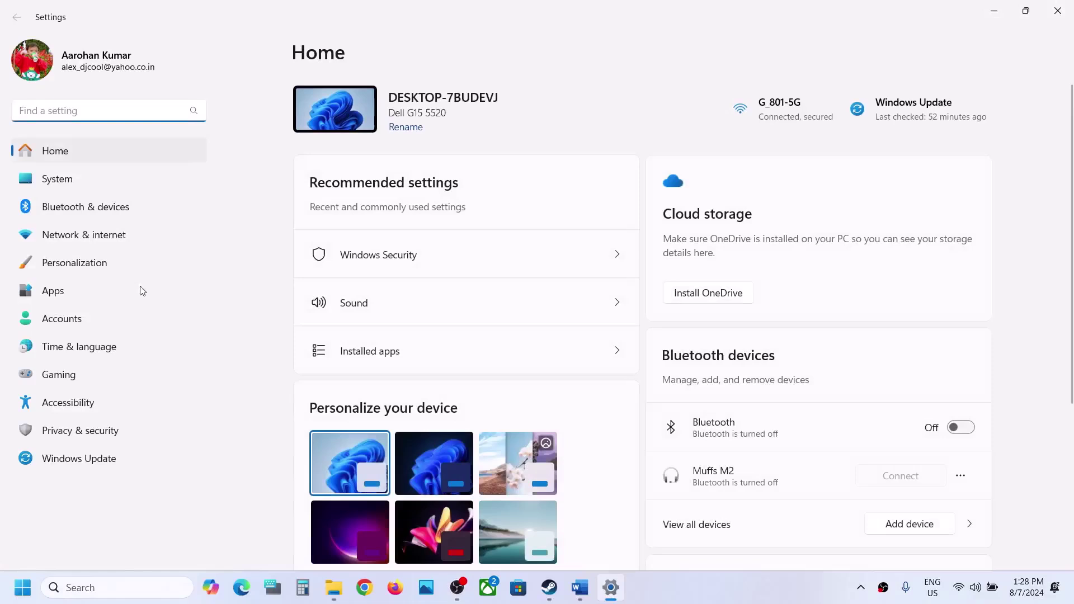
{"action": "left_click", "coordinate": [93, 431]}
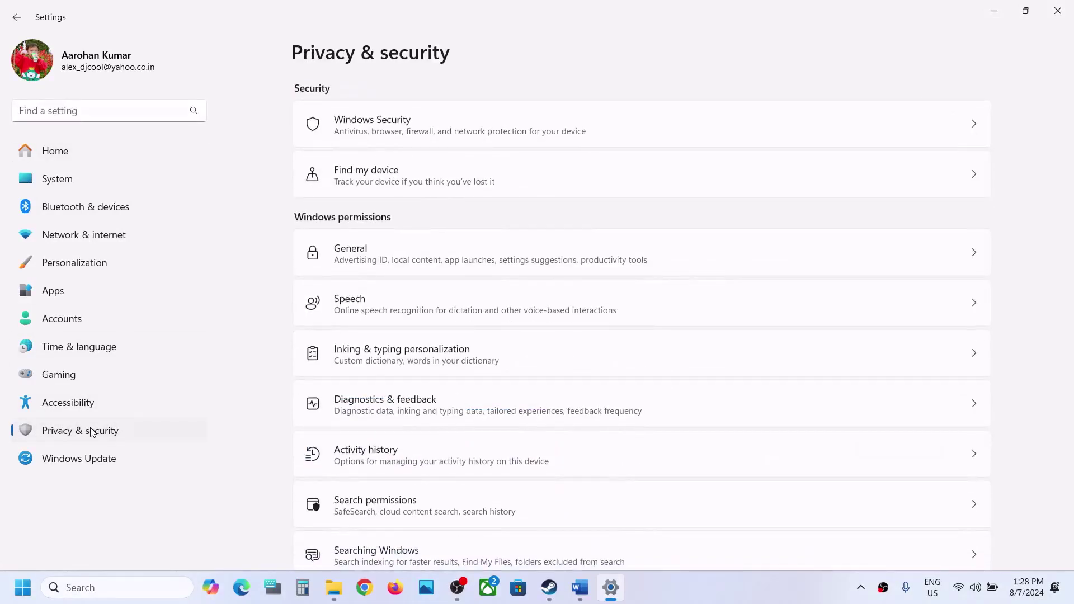
{"action": "left_click", "coordinate": [425, 115]}
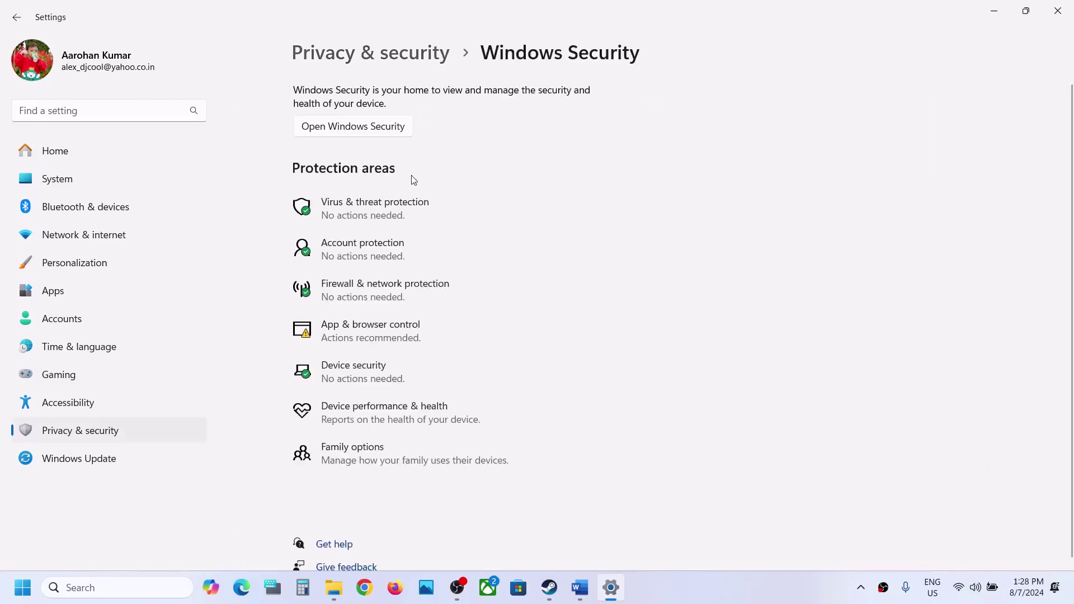
{"action": "left_click", "coordinate": [395, 202]}
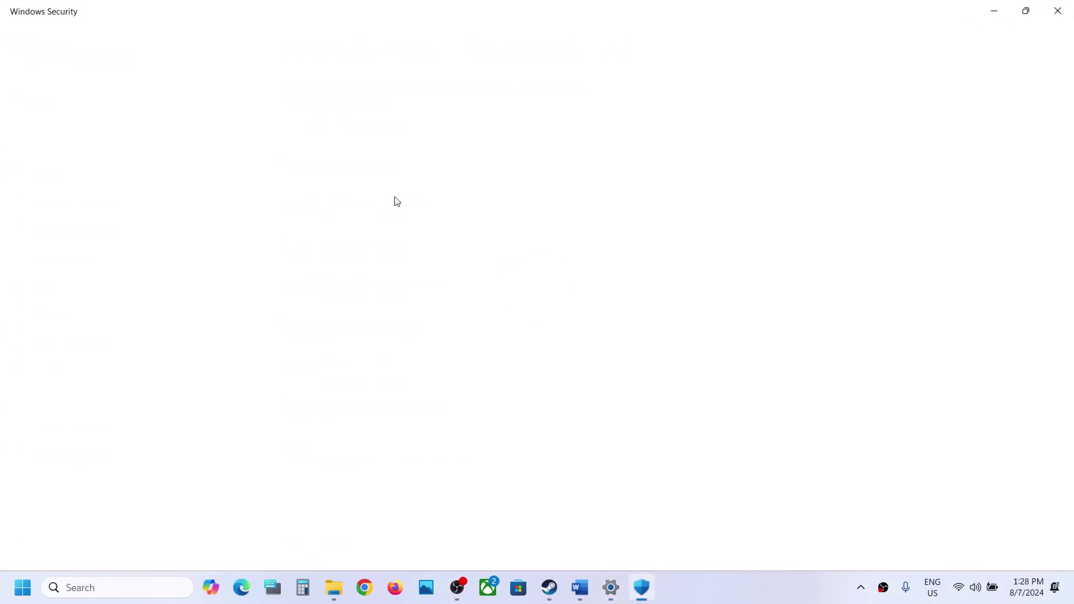
{"action": "scroll", "coordinate": [395, 200], "scroll_direction": "down", "scroll_amount": 3}
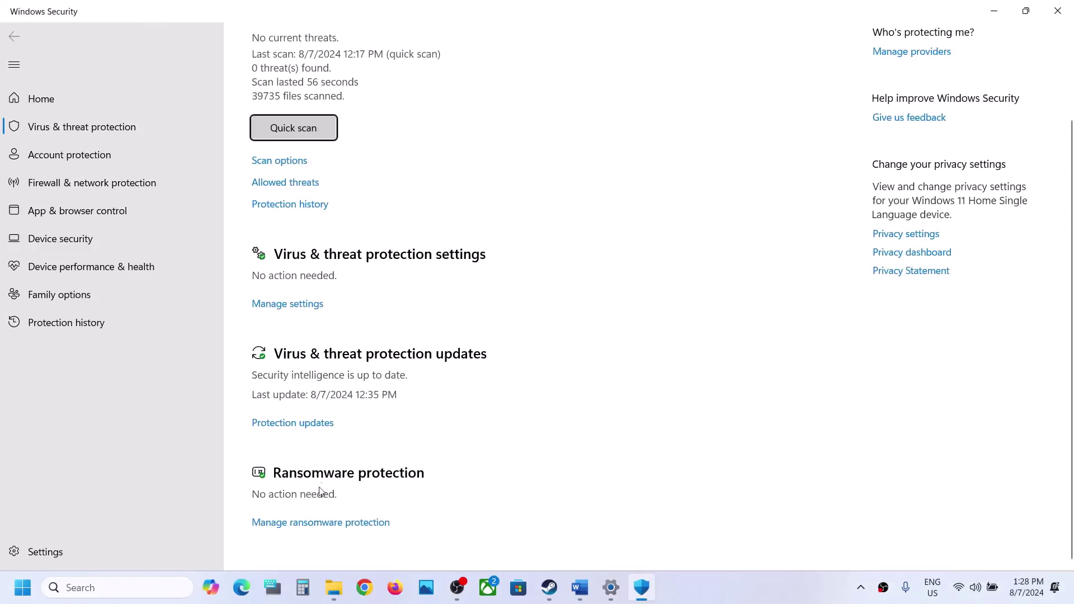
{"action": "left_click", "coordinate": [303, 524]}
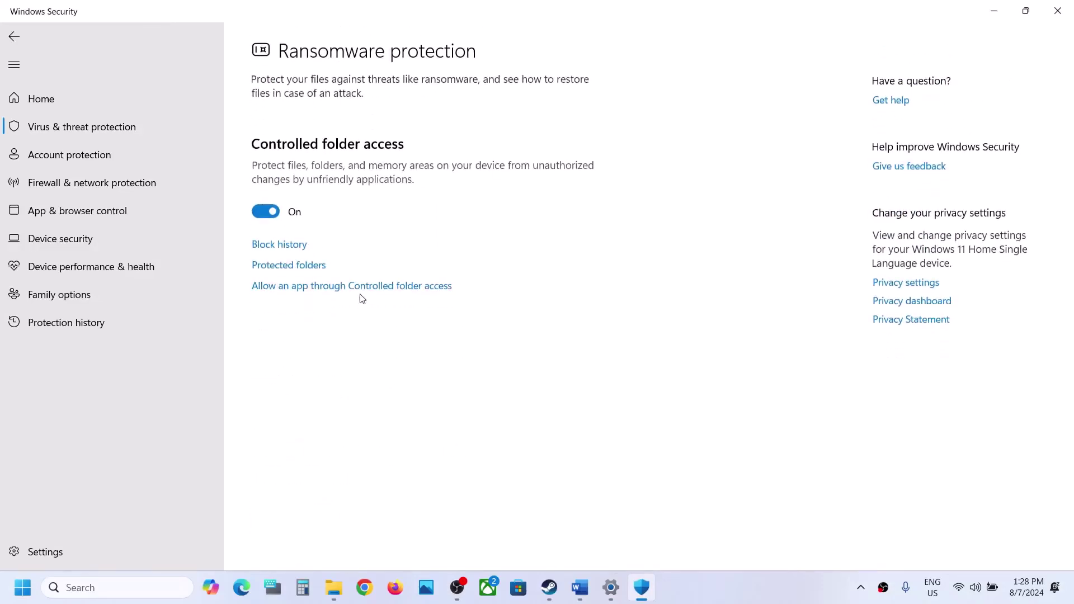
{"action": "left_click", "coordinate": [372, 288]}
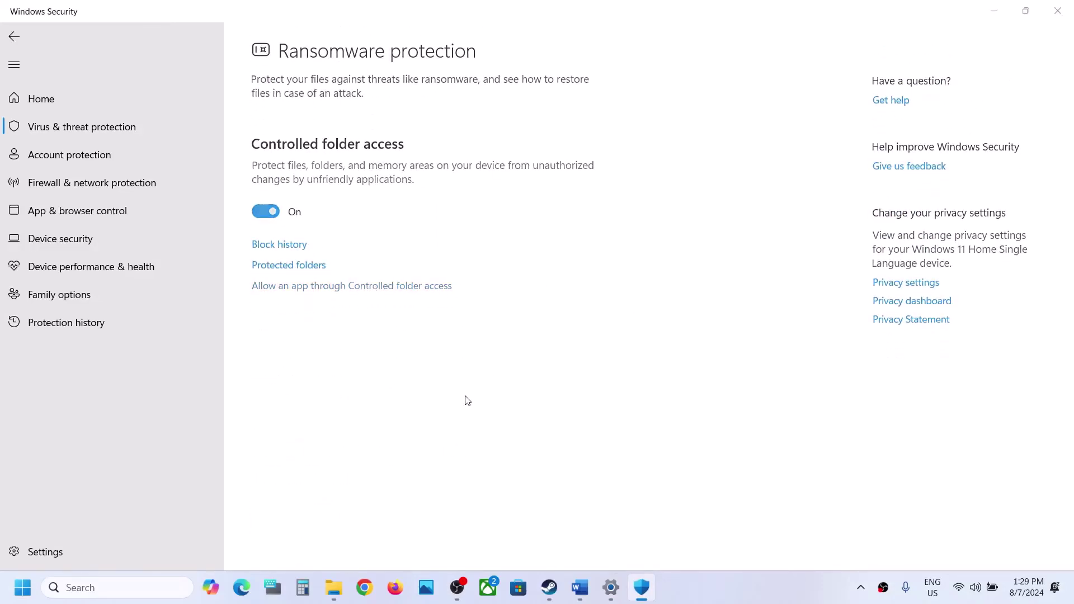
- Start adding an allowed app by browsing all apps and open the folder C:\Program Files (x86)\Steam\steamapps\common\WHSF1
{"action": "left_click", "coordinate": [308, 157]}
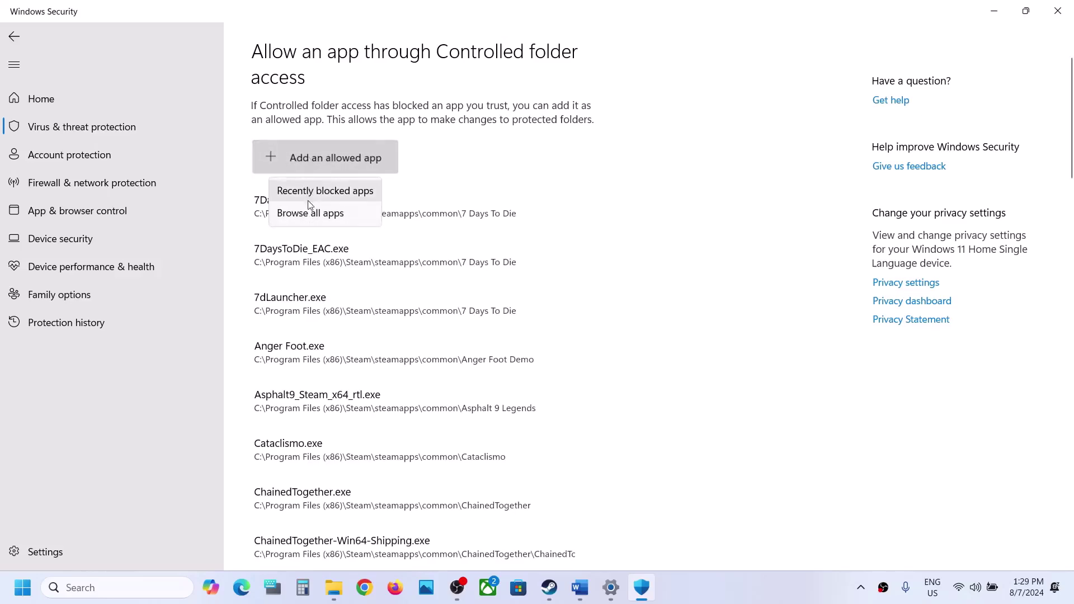
{"action": "left_click", "coordinate": [308, 215]}
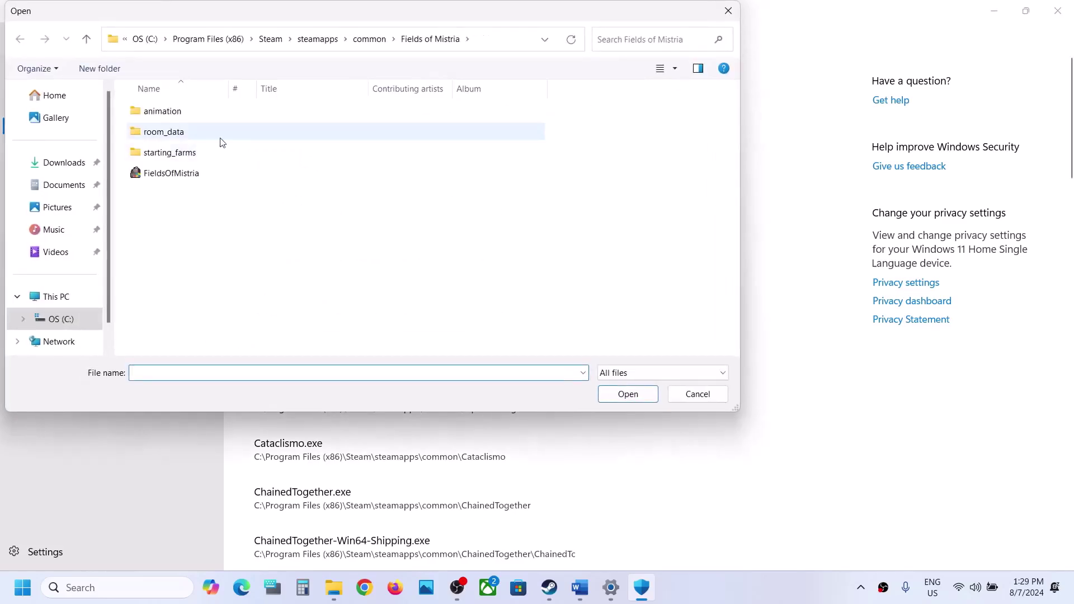
{"action": "left_click", "coordinate": [53, 295]}
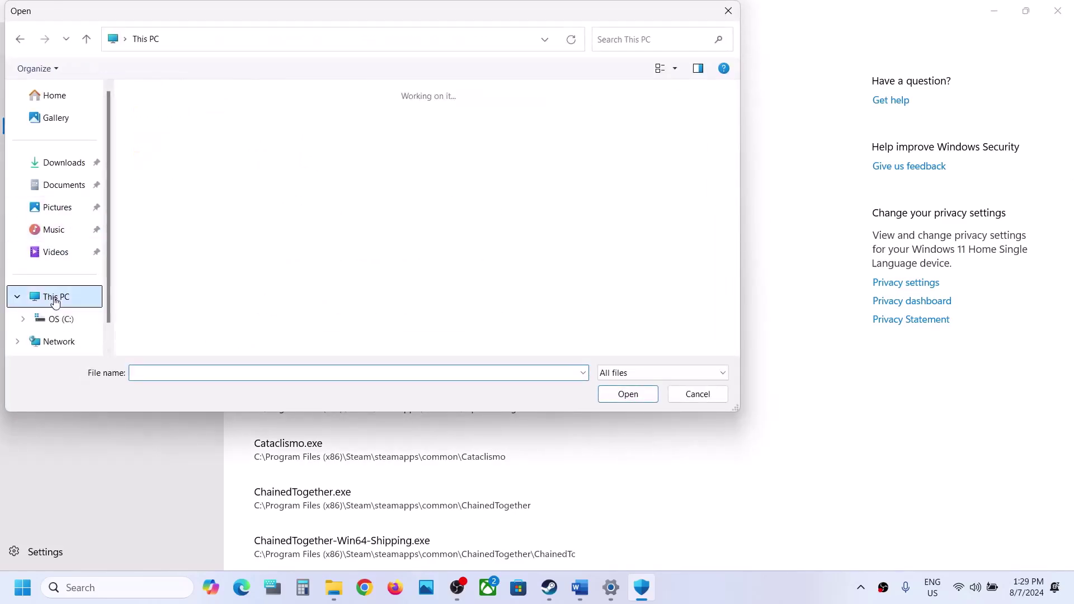
{"action": "double_click", "coordinate": [236, 109]}
{"action": "scroll", "coordinate": [216, 259], "scroll_direction": "down", "scroll_amount": 3}
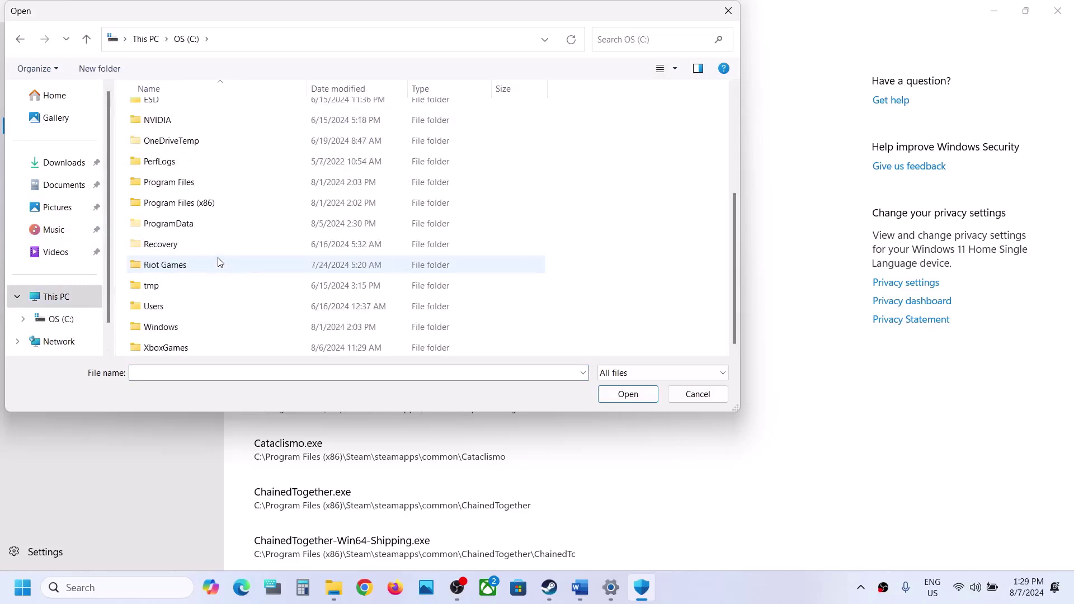
{"action": "double_click", "coordinate": [211, 201]}
{"action": "scroll", "coordinate": [185, 162], "scroll_direction": "down", "scroll_amount": 4}
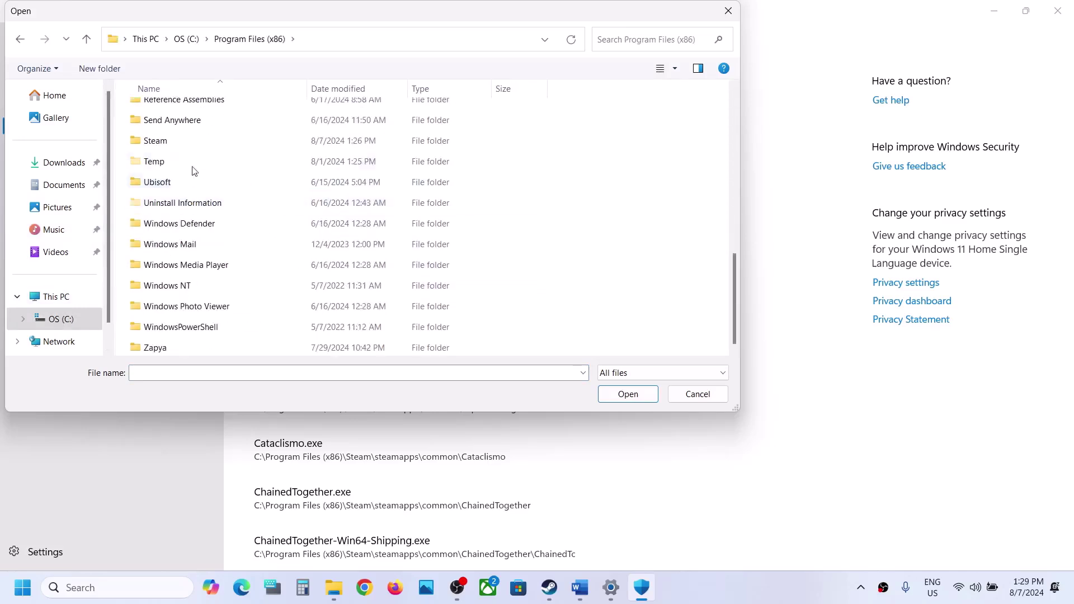
{"action": "double_click", "coordinate": [168, 142]}
{"action": "scroll", "coordinate": [176, 162], "scroll_direction": "down", "scroll_amount": 3}
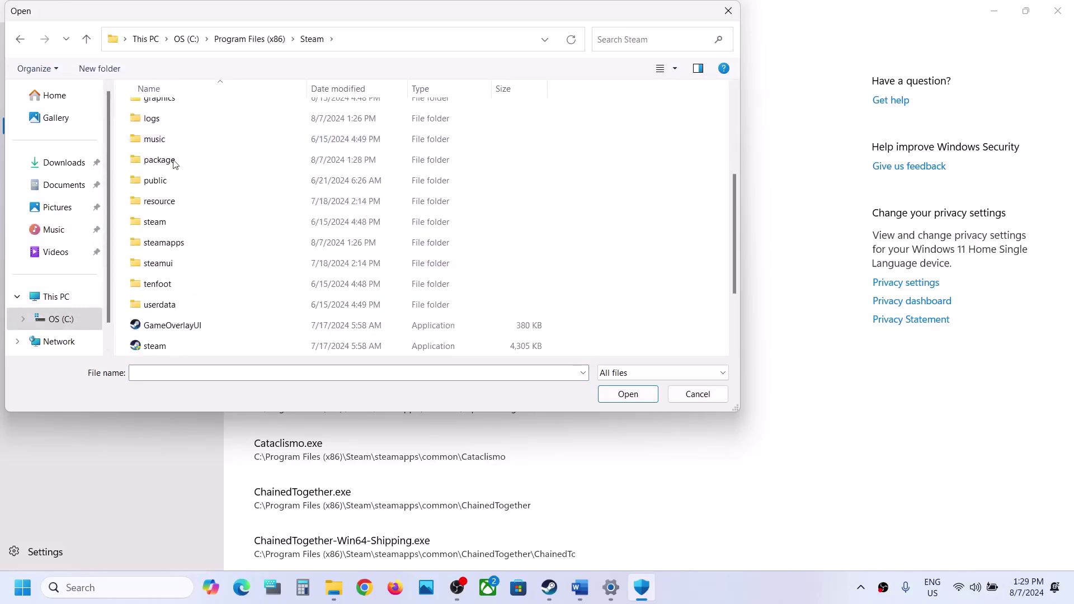
{"action": "double_click", "coordinate": [165, 244]}
{"action": "double_click", "coordinate": [169, 115]}
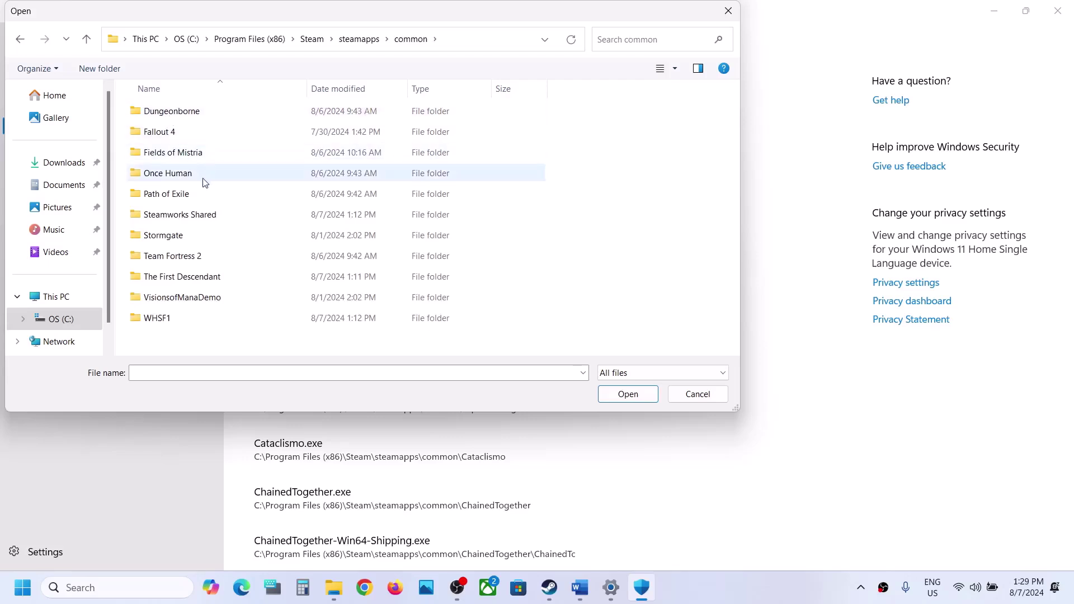
{"action": "double_click", "coordinate": [164, 318]}
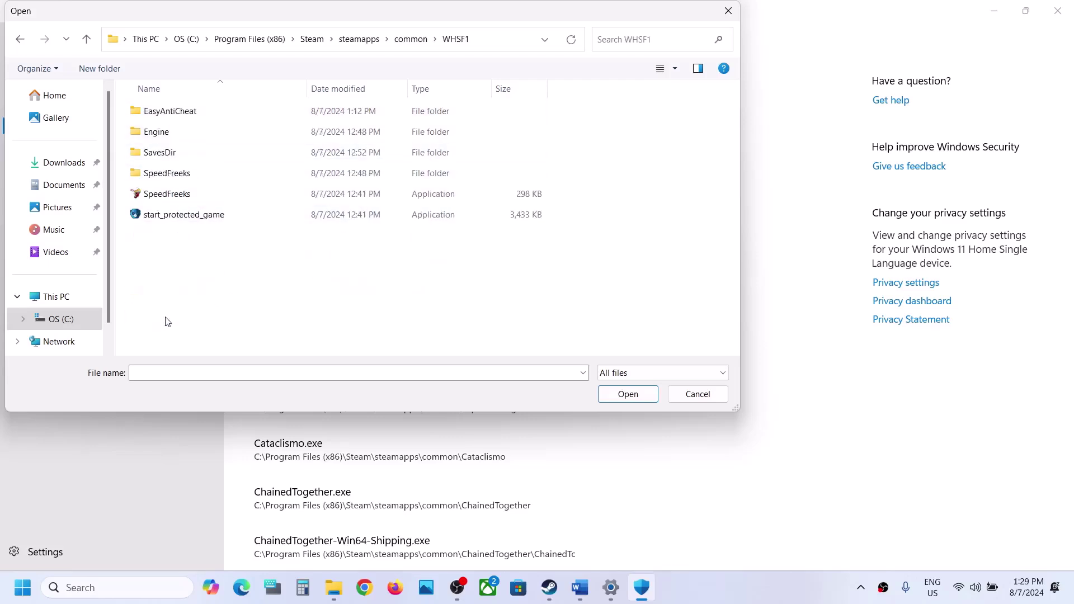
- Allow SpeedFreeks and start_protected_game from the WHSF1 folder through Controlled folder access
{"action": "left_click", "coordinate": [168, 193]}
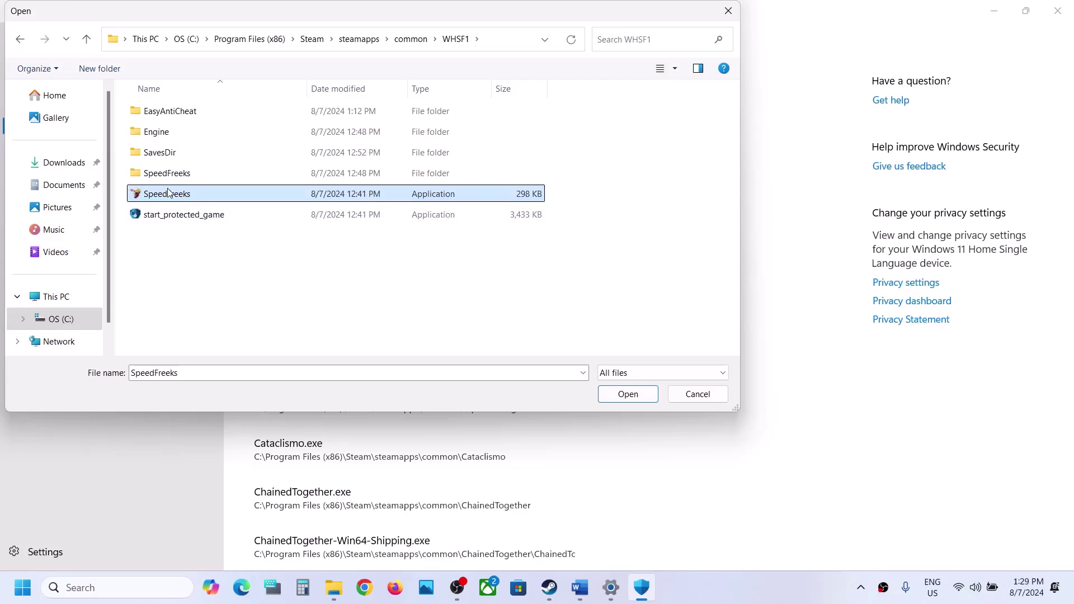
{"action": "left_click", "coordinate": [626, 394]}
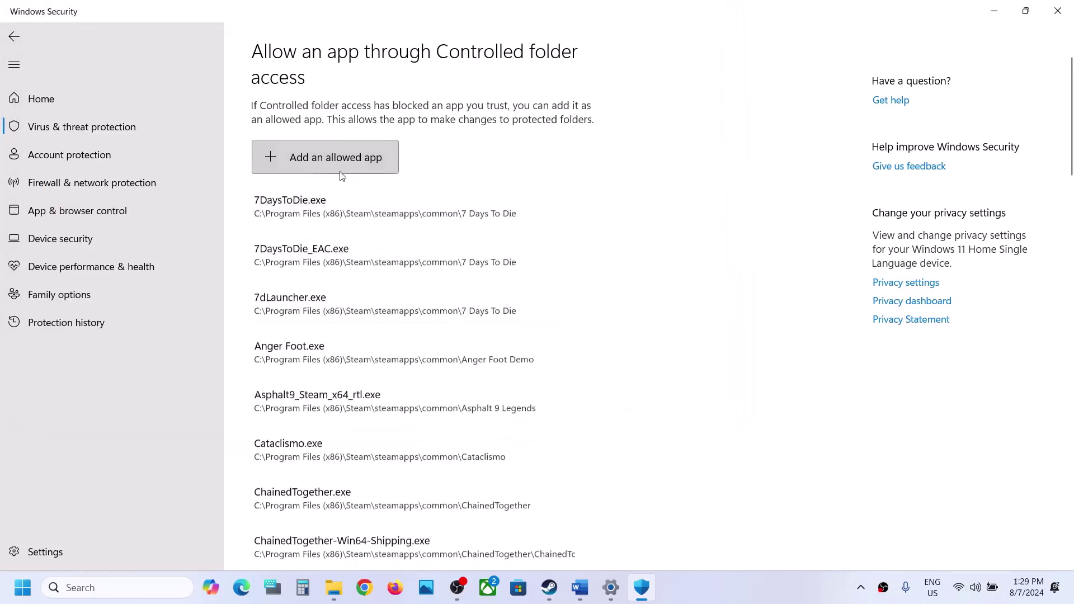
{"action": "left_click", "coordinate": [311, 163]}
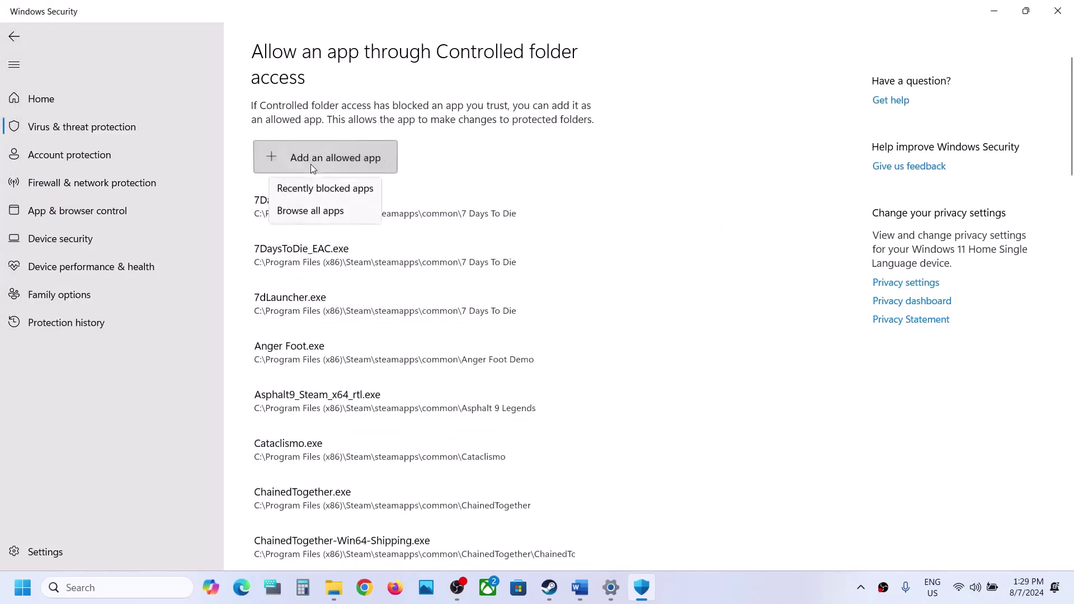
{"action": "left_click", "coordinate": [308, 207]}
{"action": "left_click", "coordinate": [209, 213]}
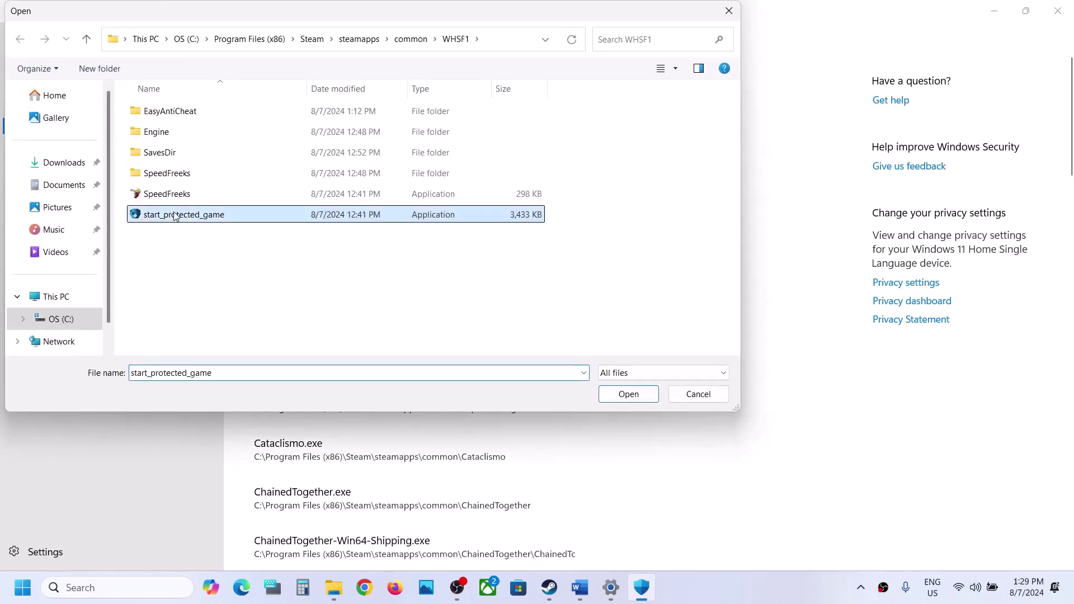
{"action": "left_click", "coordinate": [610, 400]}
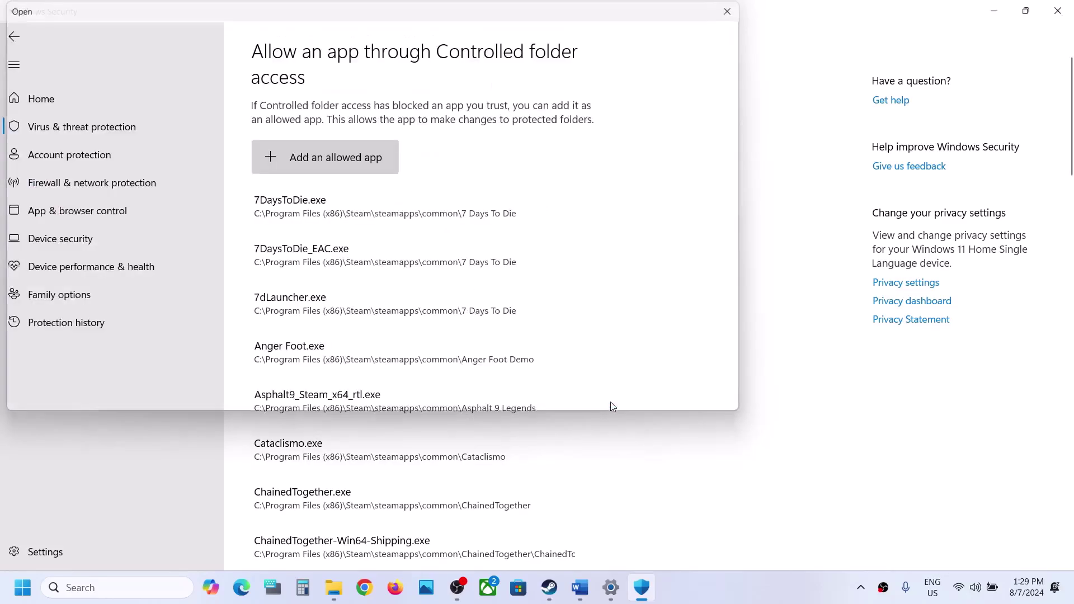
- Allow SpeedFreeksClient-Win64-Shipping from WHSF1\SpeedFreeks\Binaries\Win64 through Controlled folder access
{"action": "left_click", "coordinate": [337, 162]}
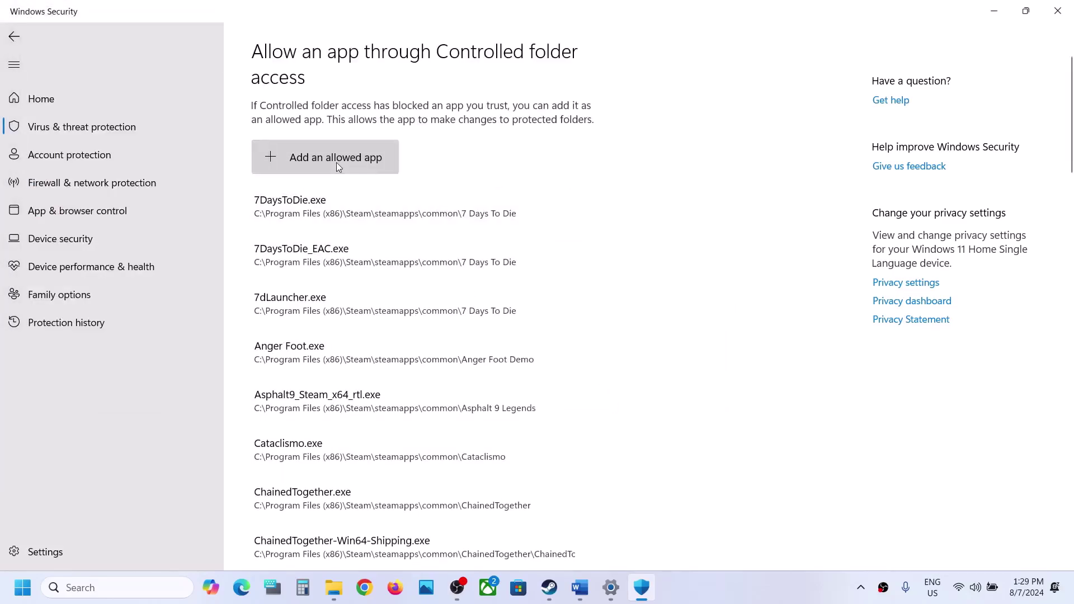
{"action": "left_click", "coordinate": [330, 212]}
{"action": "left_click", "coordinate": [165, 176]}
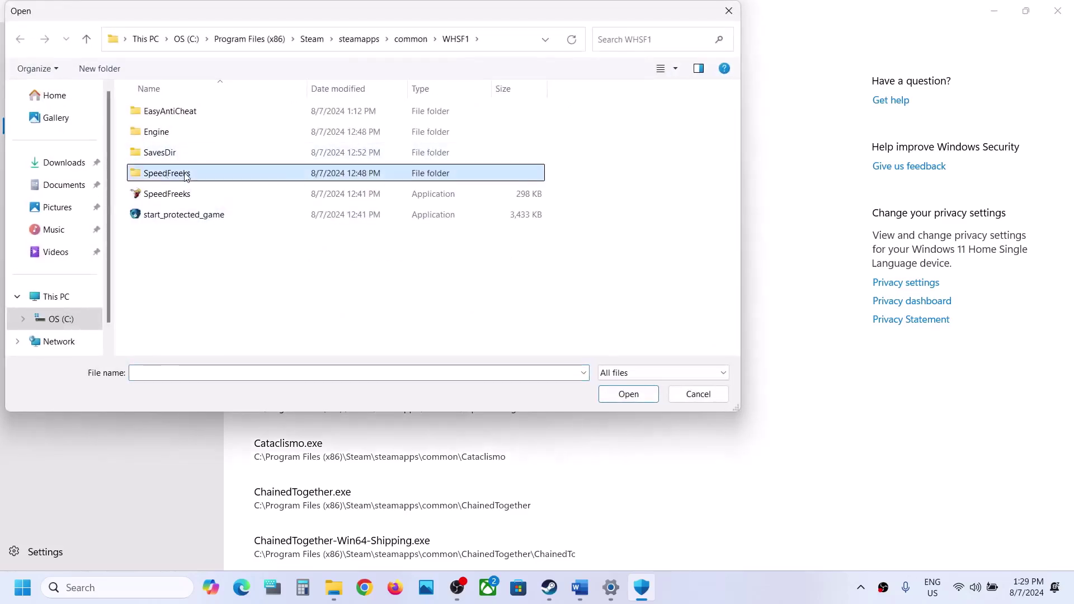
{"action": "double_click", "coordinate": [186, 176]}
{"action": "double_click", "coordinate": [180, 119]}
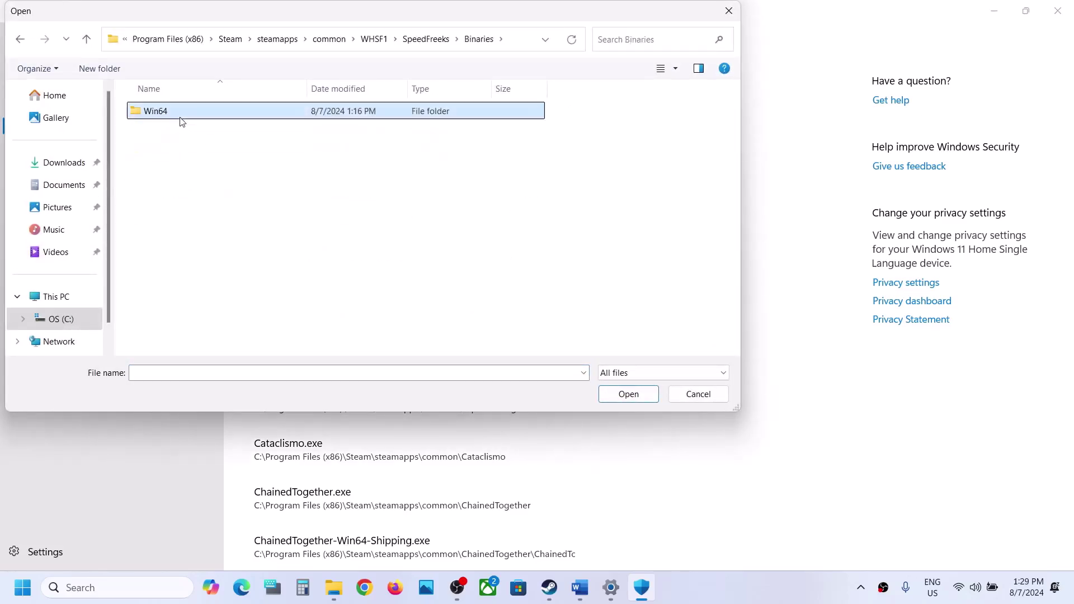
{"action": "double_click", "coordinate": [181, 117]}
{"action": "left_click", "coordinate": [192, 132]}
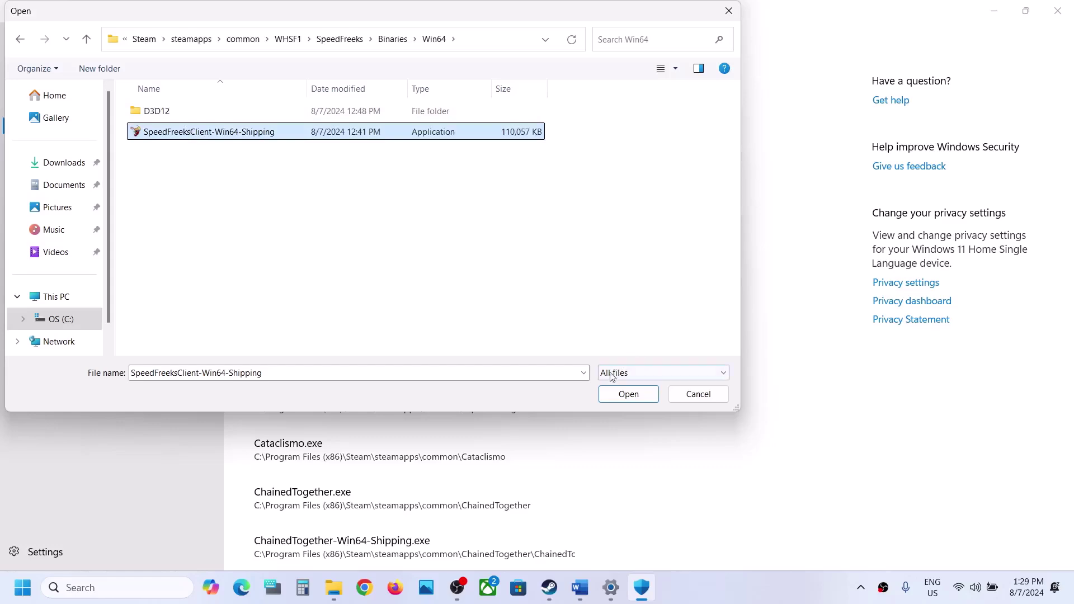
{"action": "left_click", "coordinate": [611, 394]}
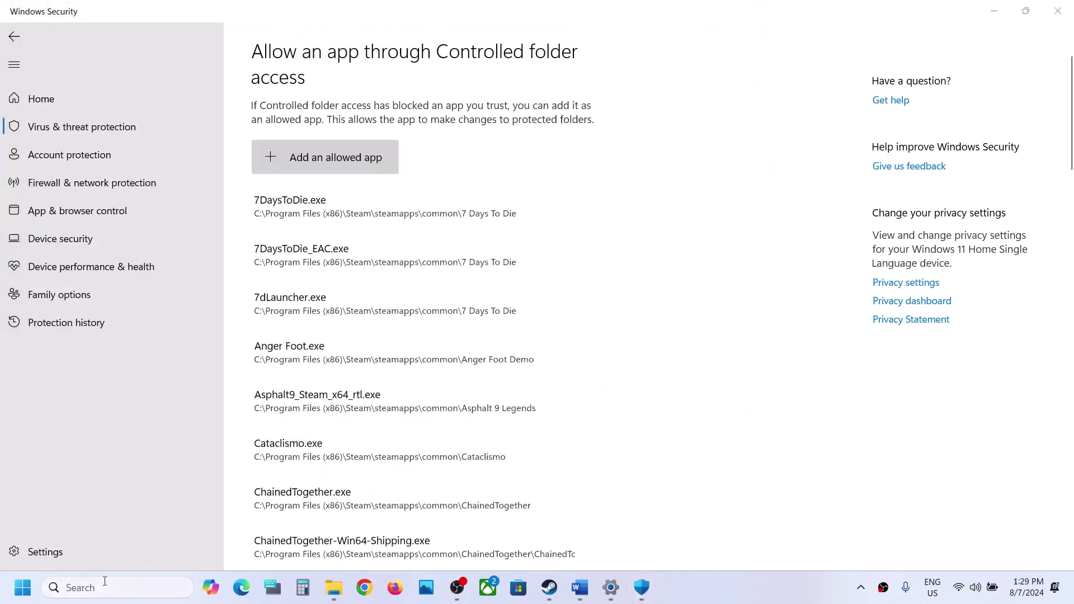
- Open Control Panel and go to the list of apps allowed through Windows Defender Firewall
{"action": "left_click", "coordinate": [105, 582]}
{"action": "type", "text": "contr"}
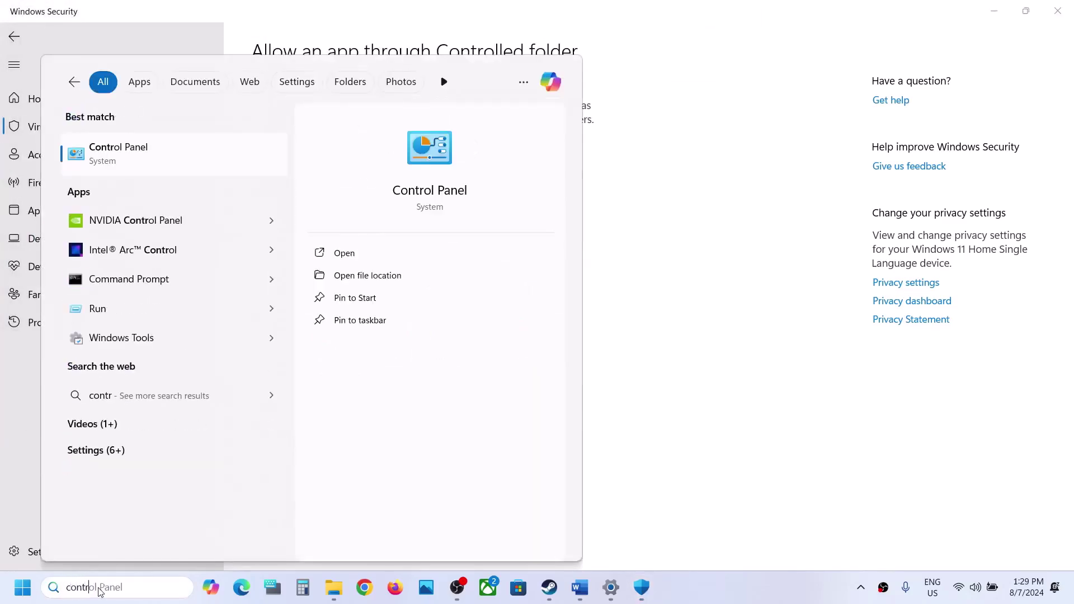
{"action": "type", "text": "ol"}
{"action": "key", "text": "Return"}
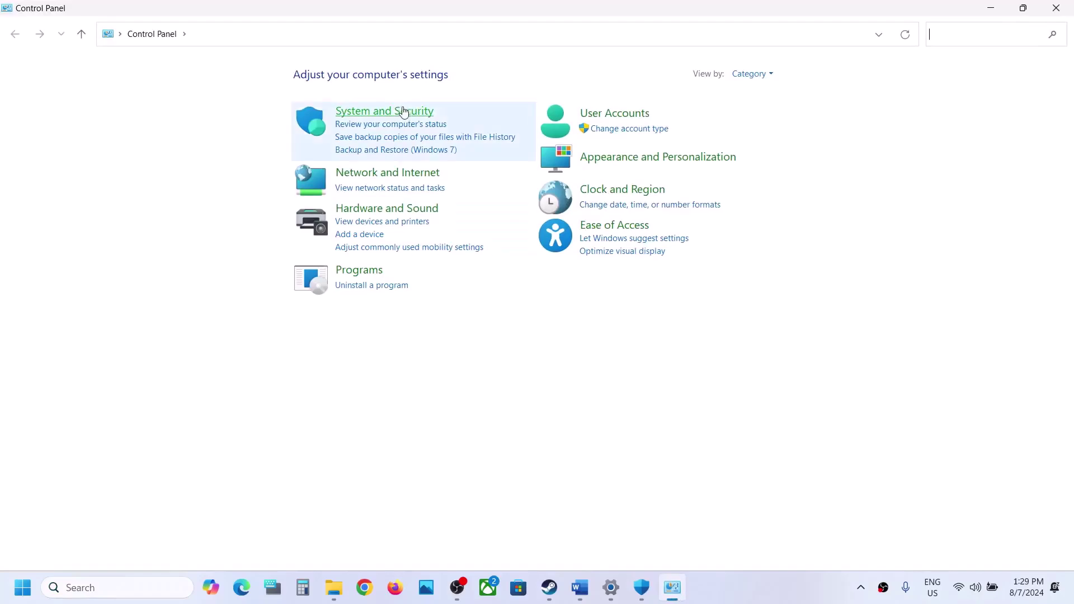
{"action": "left_click", "coordinate": [404, 111]}
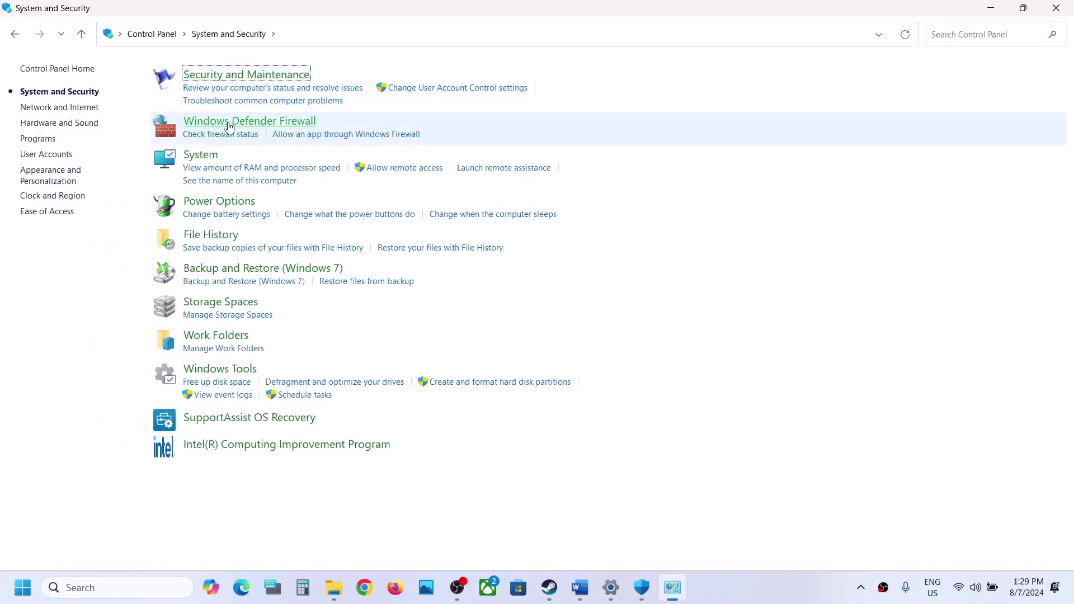
{"action": "left_click", "coordinate": [229, 122]}
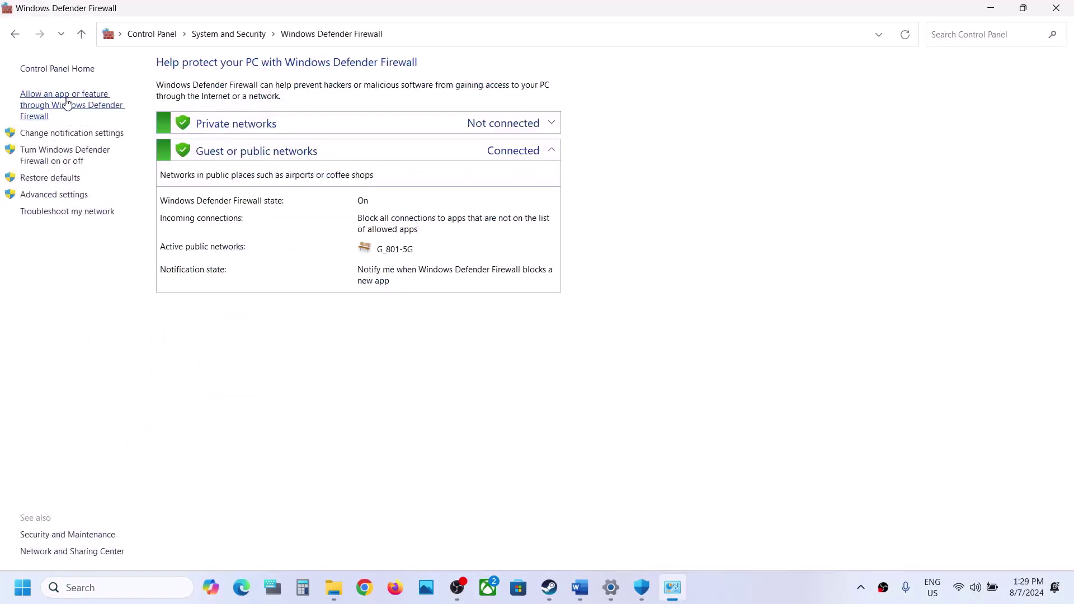
{"action": "left_click", "coordinate": [67, 104]}
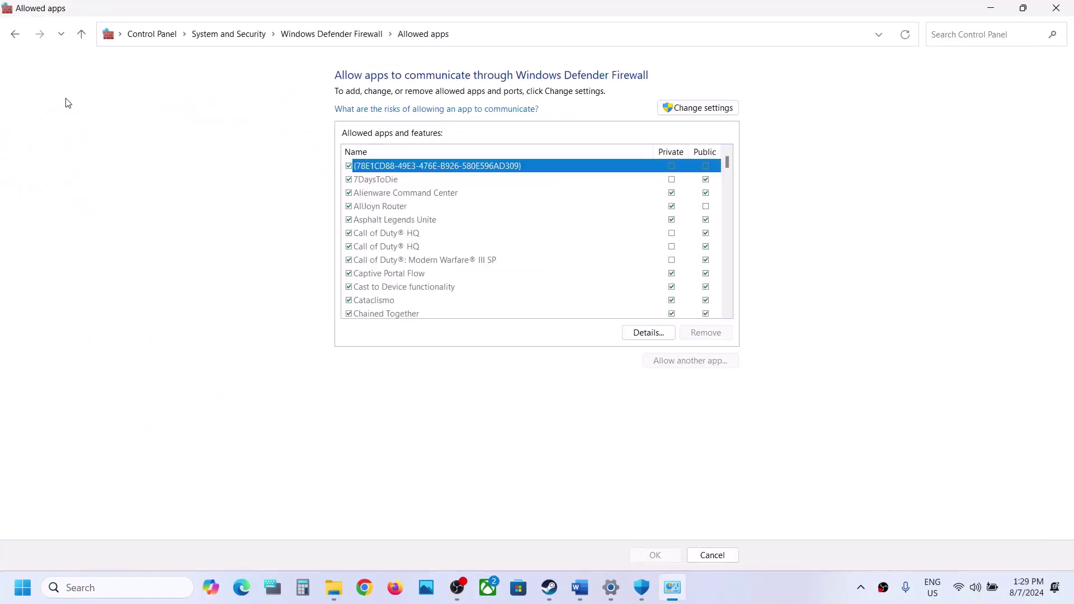
- Unlock the firewall's allowed apps settings and try to add the SpeedFreeks application from steamapps\common\WHSF1
{"action": "left_click", "coordinate": [720, 108]}
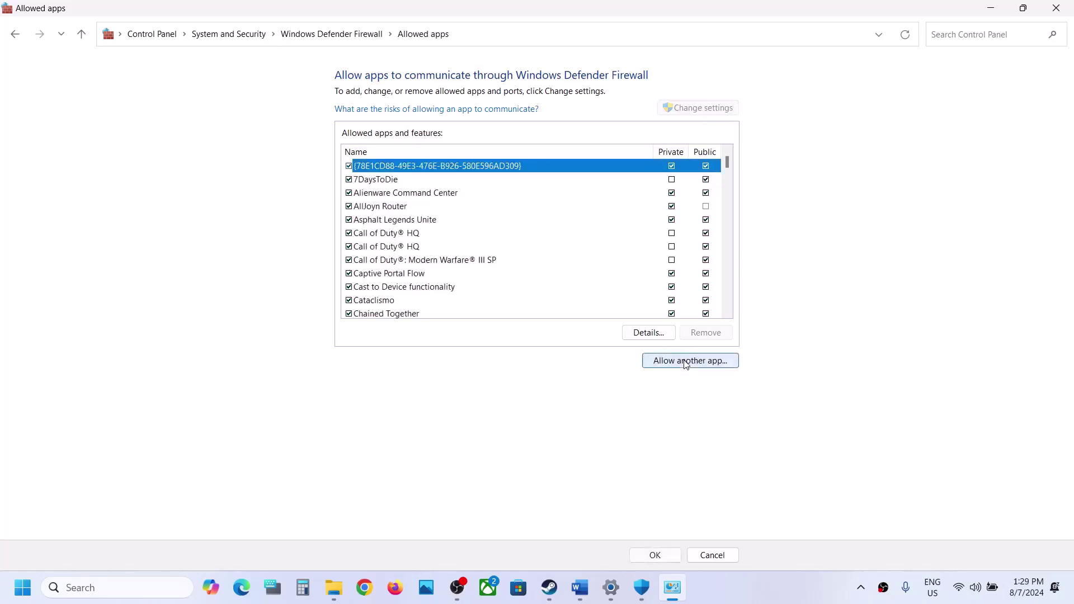
{"action": "left_click", "coordinate": [650, 361]}
{"action": "left_click", "coordinate": [632, 359]}
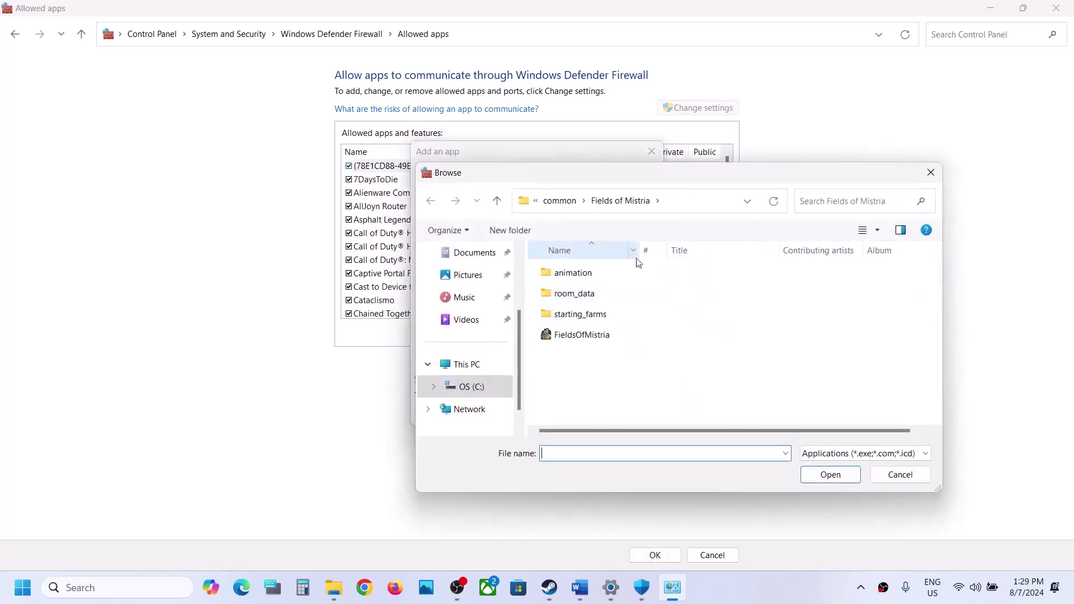
{"action": "left_click", "coordinate": [558, 201]}
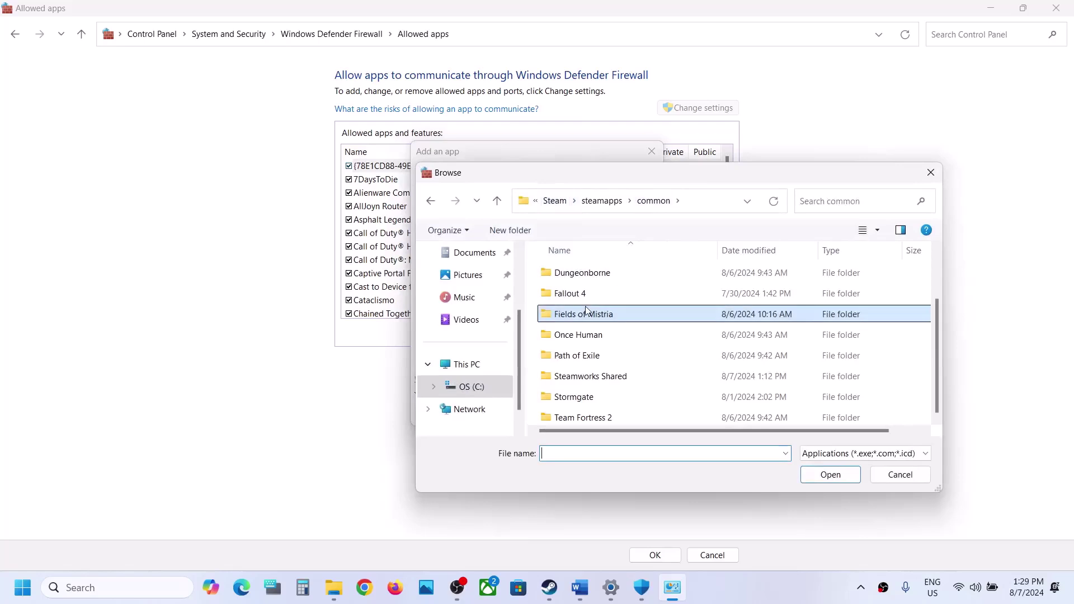
{"action": "scroll", "coordinate": [609, 392], "scroll_direction": "down", "scroll_amount": 1}
{"action": "double_click", "coordinate": [589, 416]}
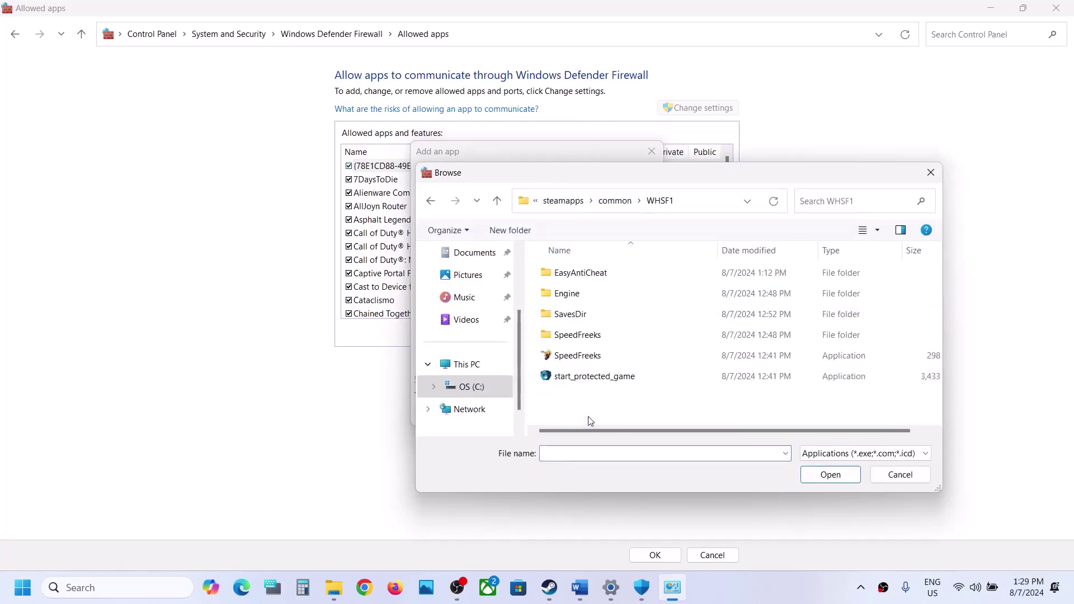
{"action": "left_click", "coordinate": [582, 358]}
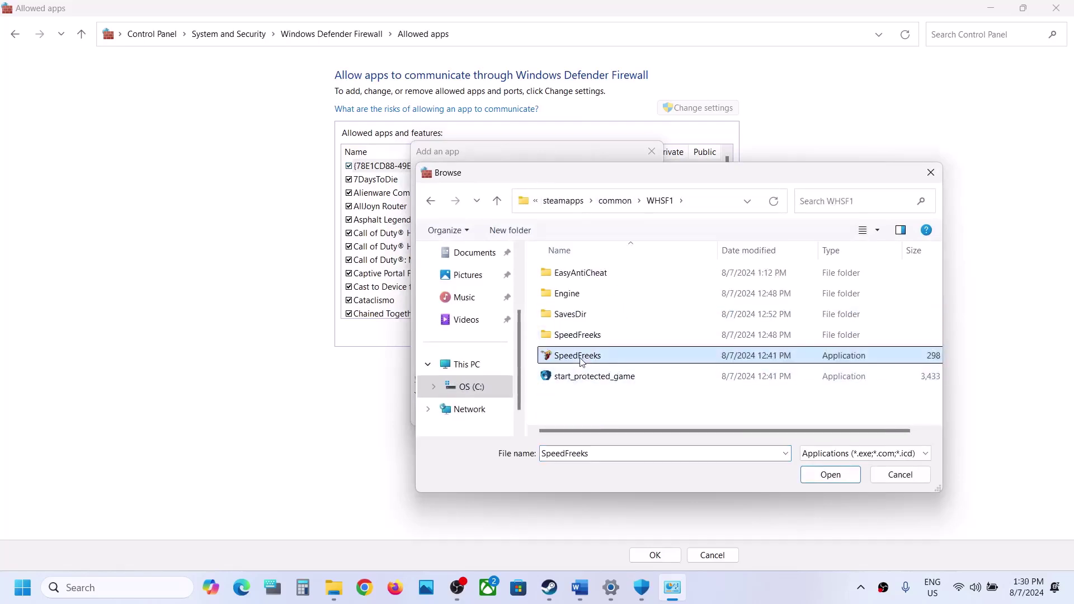
{"action": "left_click", "coordinate": [822, 474]}
{"action": "left_click", "coordinate": [582, 414]}
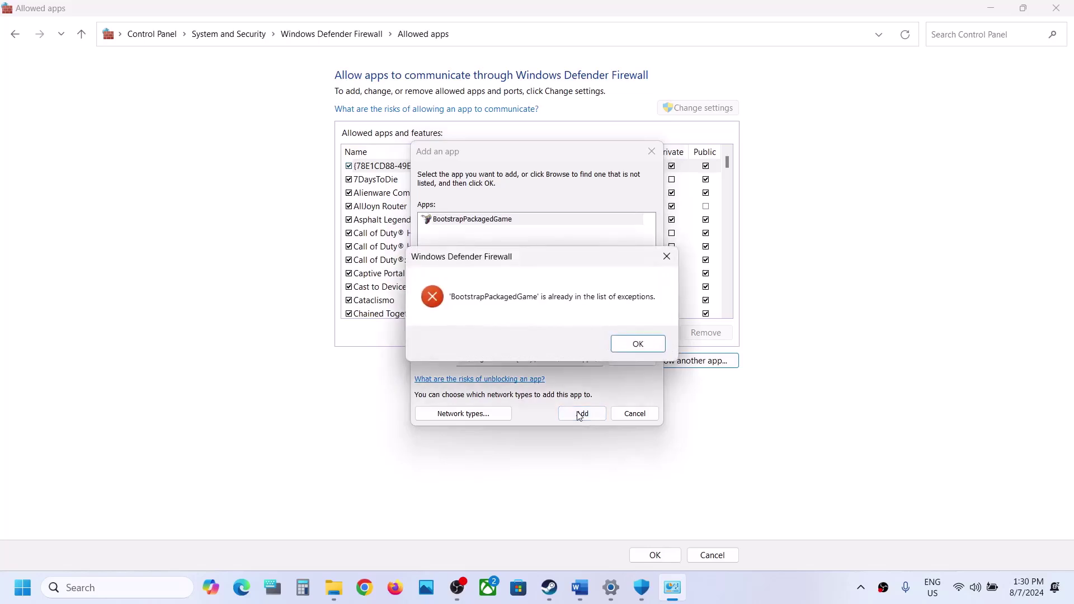
{"action": "left_click", "coordinate": [639, 343]}
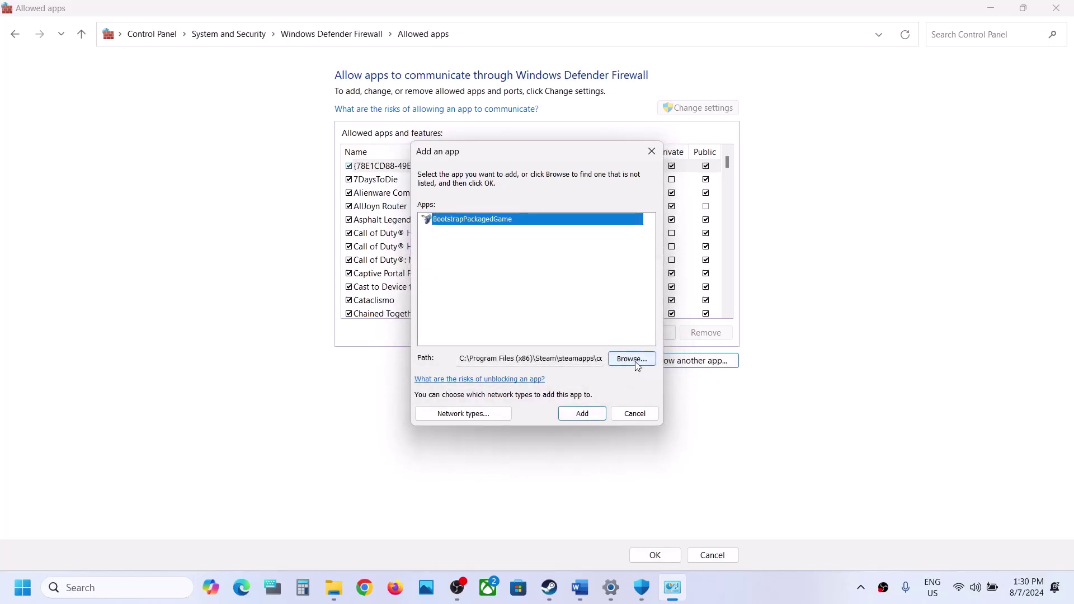
- Add start_protected_game from the WHSF1 folder to the firewall's allowed apps
{"action": "left_click", "coordinate": [632, 359]}
{"action": "left_click", "coordinate": [558, 377]}
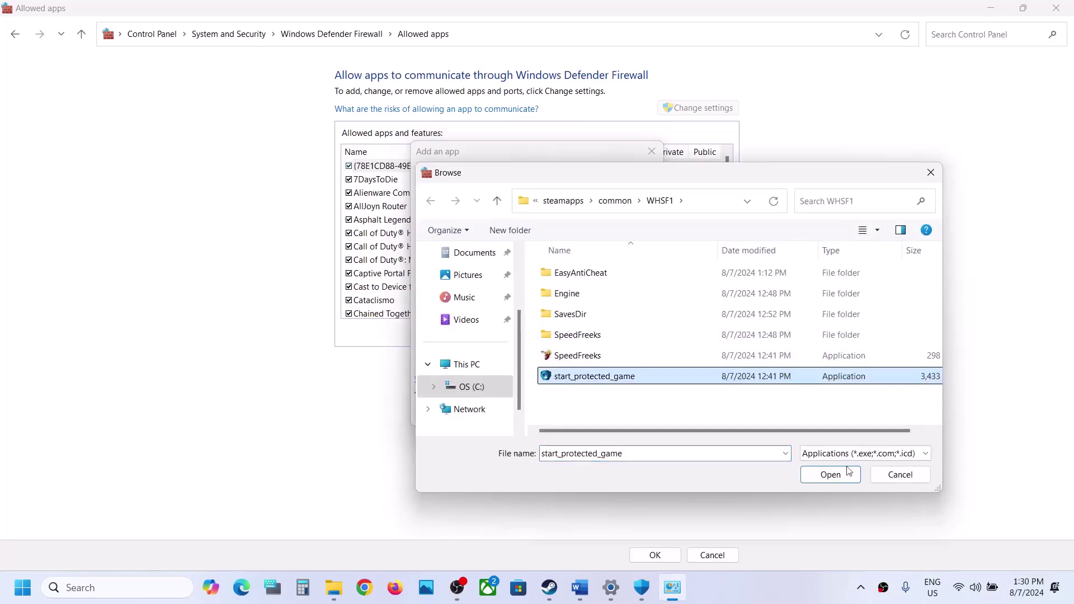
{"action": "left_click", "coordinate": [836, 474]}
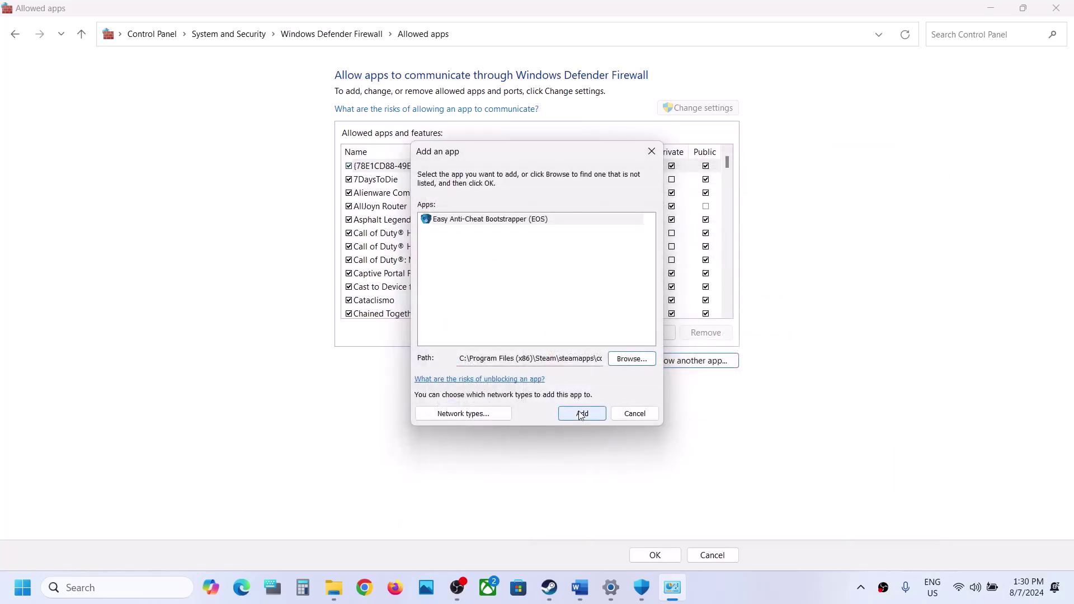
{"action": "left_click", "coordinate": [581, 414]}
- Add SpeedFreeksClient-Win64-Shipping from SpeedFreeks\Binaries\Win64 to the firewall's allowed apps and save the list
{"action": "left_click", "coordinate": [705, 362]}
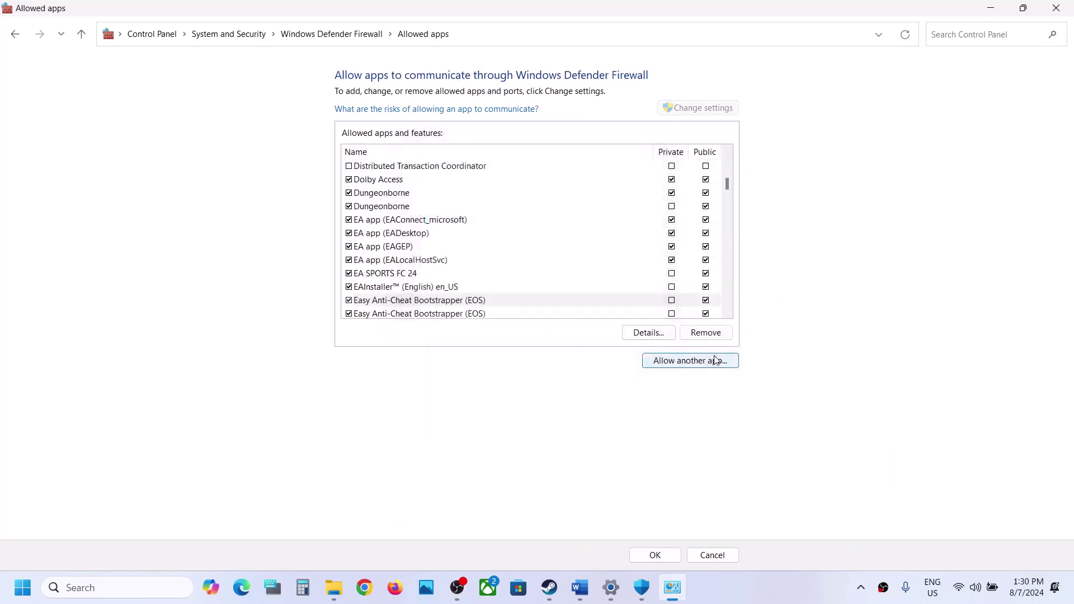
{"action": "left_click", "coordinate": [623, 361]}
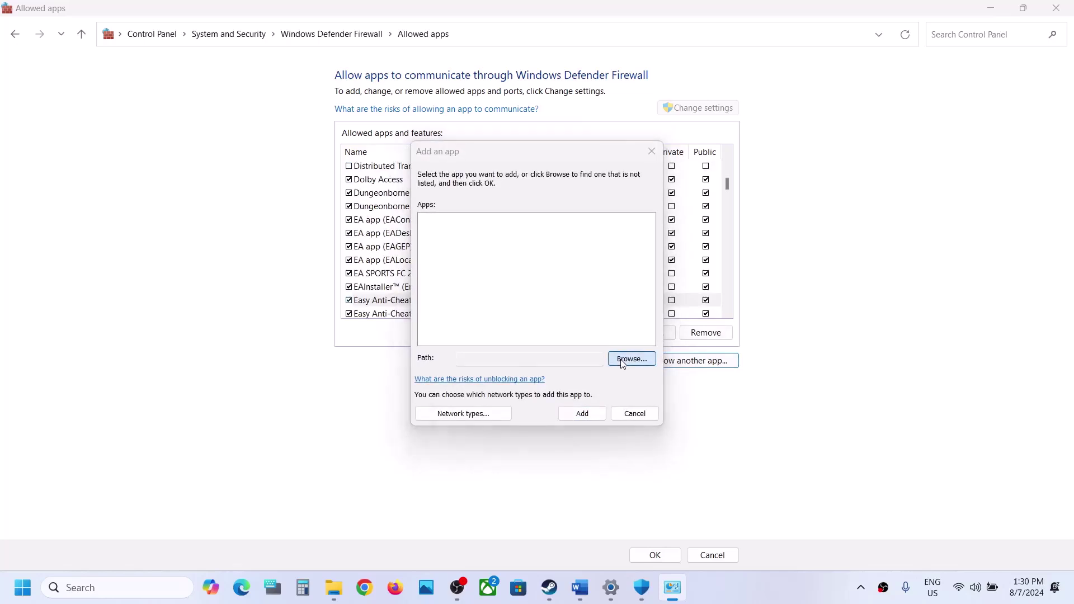
{"action": "double_click", "coordinate": [579, 334]}
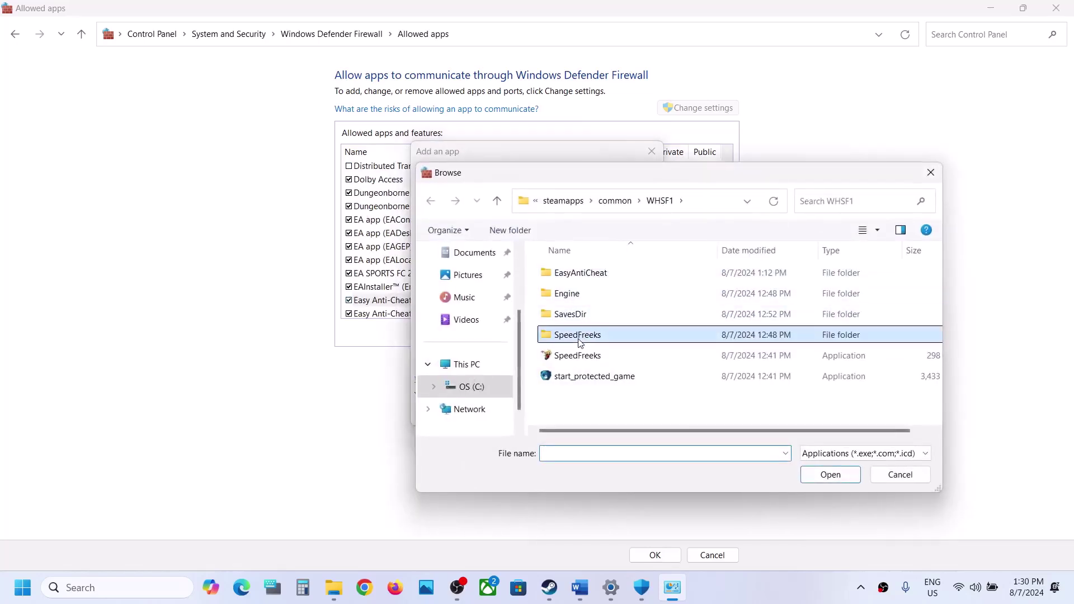
{"action": "double_click", "coordinate": [576, 274]}
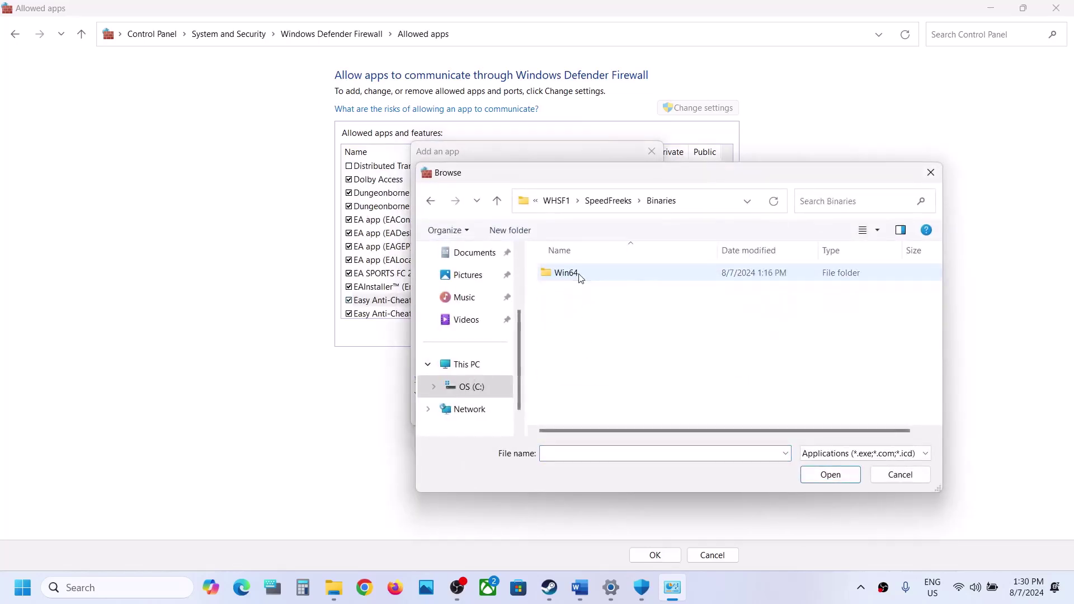
{"action": "double_click", "coordinate": [577, 274]}
{"action": "left_click", "coordinate": [608, 301]}
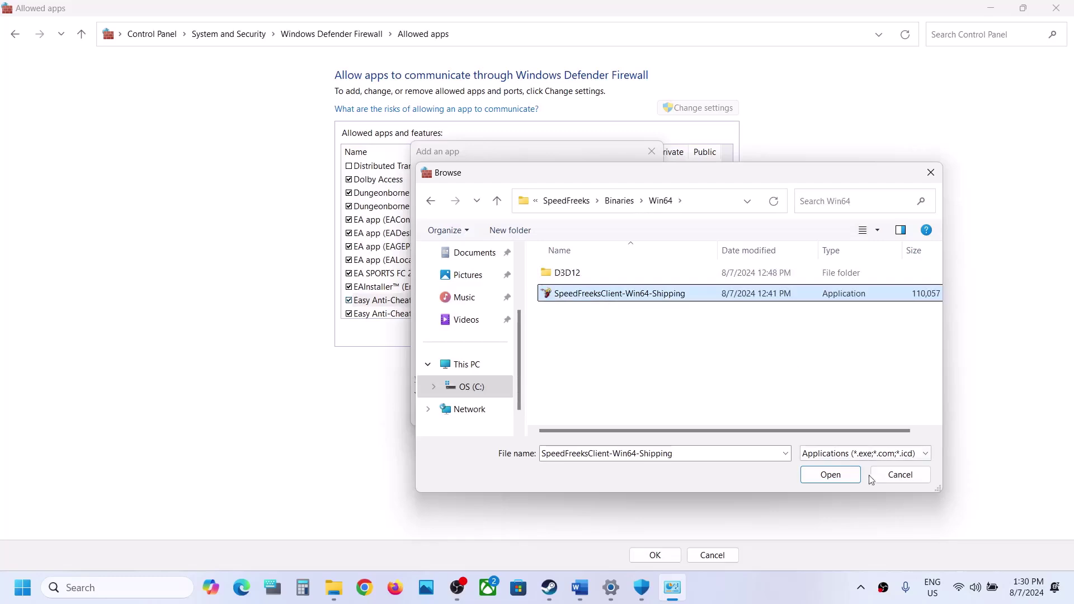
{"action": "left_click", "coordinate": [831, 475]}
{"action": "left_click", "coordinate": [585, 412]}
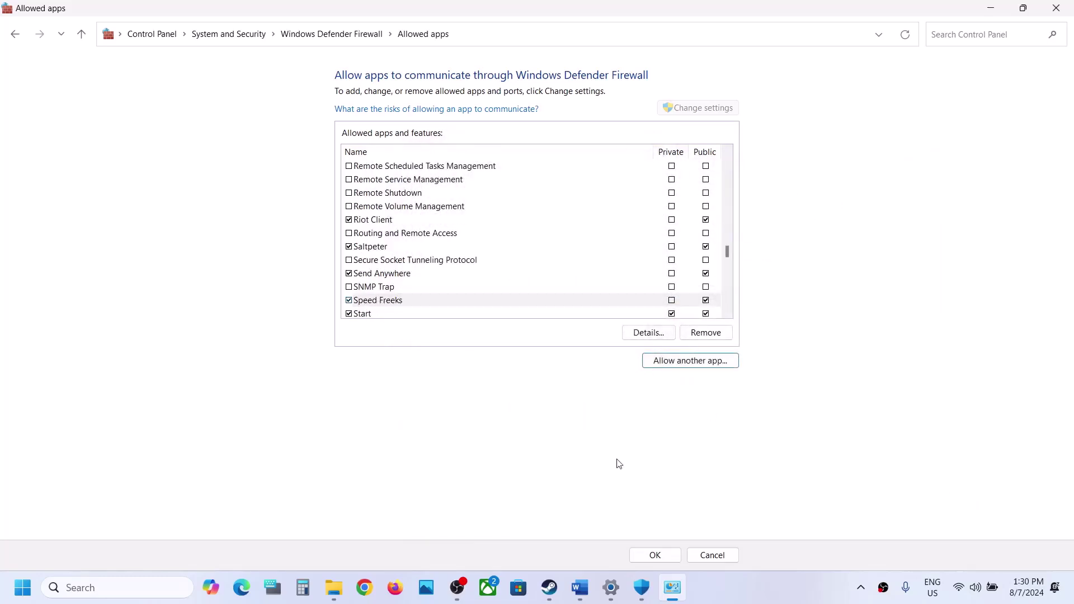
{"action": "left_click", "coordinate": [664, 557]}
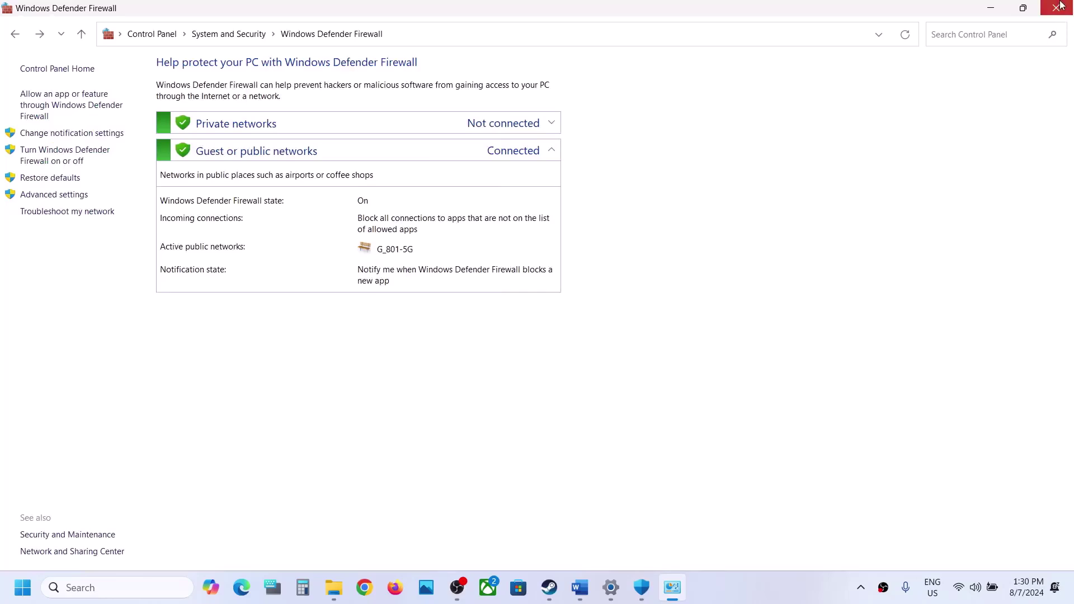
- Close the firewall and security windows, return to the Word document and read Step 5 on running the game as administrator
{"action": "left_click", "coordinate": [1059, 5]}
{"action": "left_click", "coordinate": [1061, 5]}
{"action": "left_click", "coordinate": [1061, 5]}
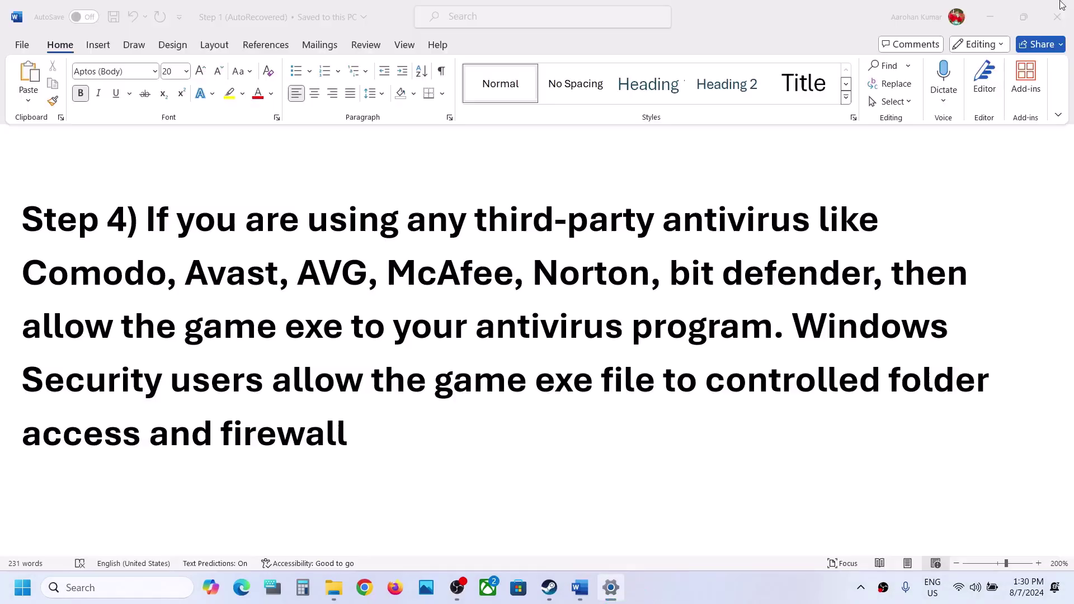
{"action": "scroll", "coordinate": [477, 315], "scroll_direction": "down", "scroll_amount": 3}
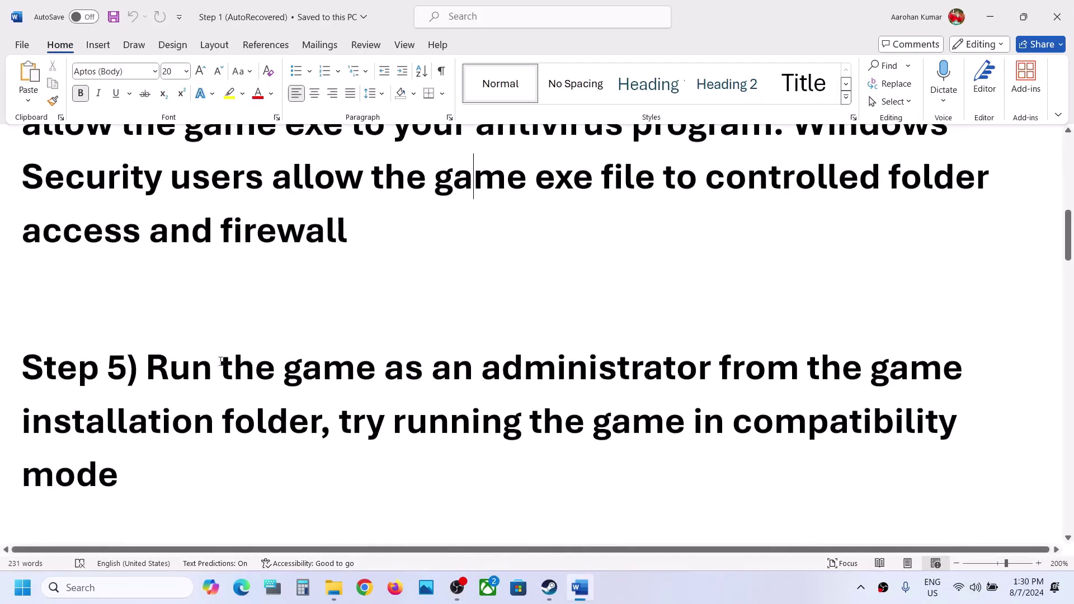
{"action": "left_click_drag", "start_coordinate": [145, 366], "coordinate": [309, 425]}
- Switch to Steam and browse the local files of Warhammer 40,000: Speed Freeks
{"action": "left_click", "coordinate": [549, 587]}
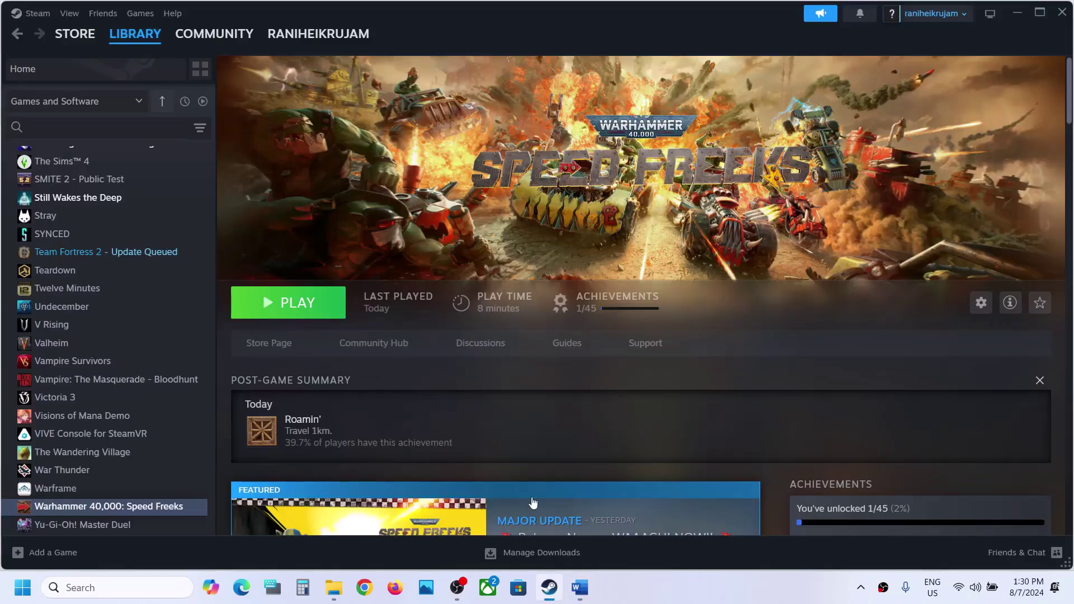
{"action": "right_click", "coordinate": [114, 513]}
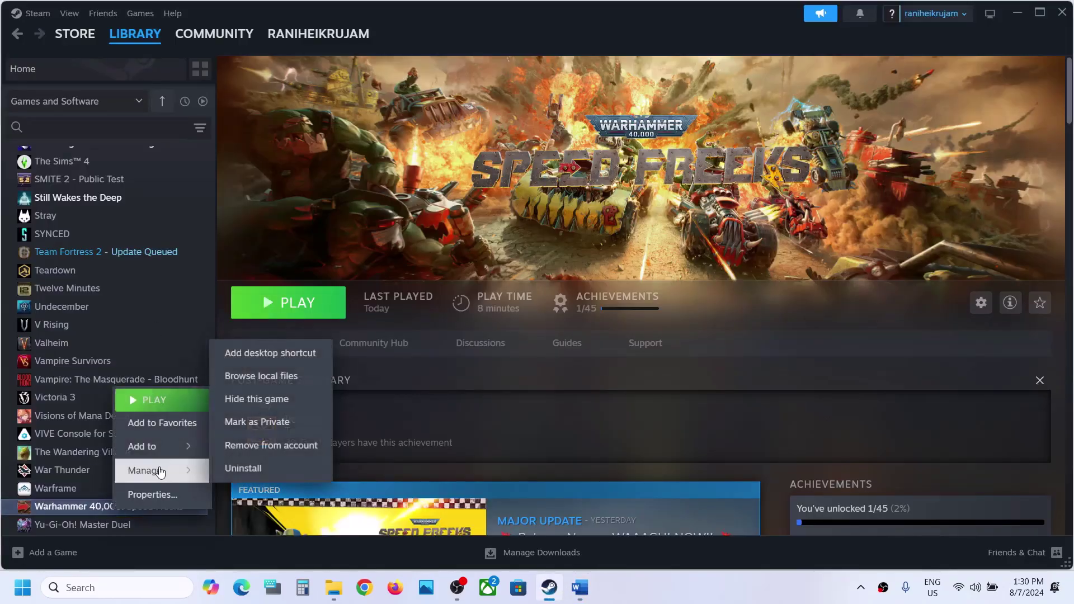
{"action": "mouse_move", "coordinate": [216, 438]}
{"action": "mouse_move", "coordinate": [188, 474]}
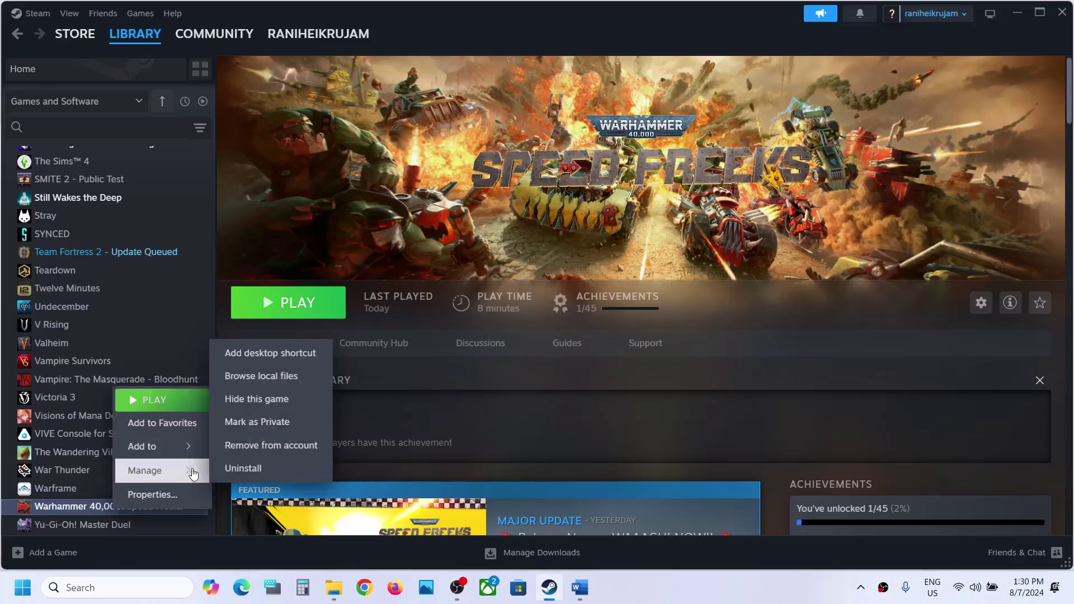
{"action": "left_click", "coordinate": [283, 378]}
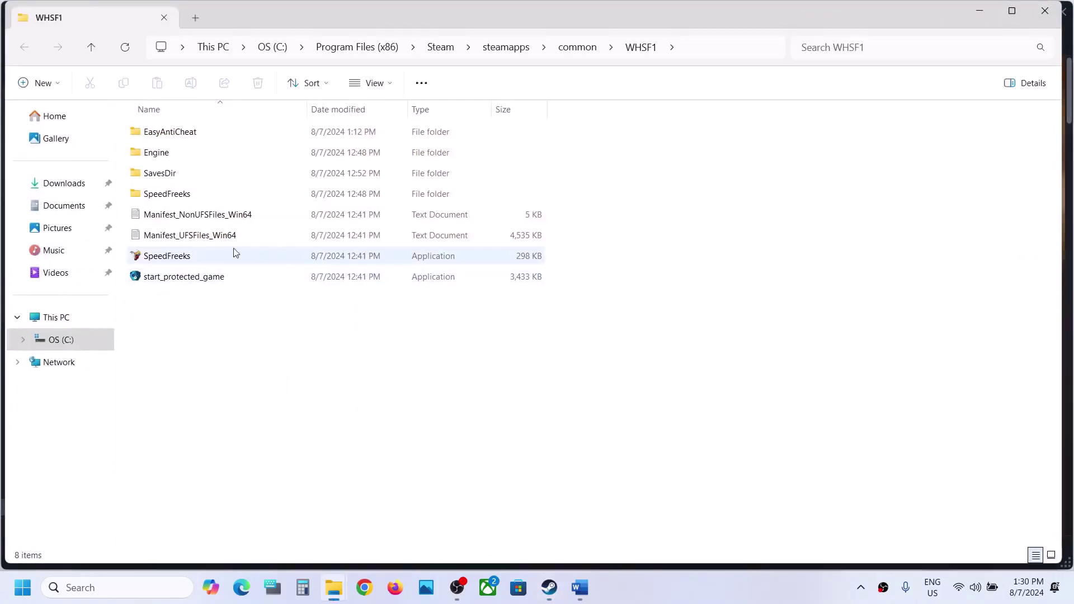
- Open the SpeedFreeks\Binaries\Win64 folder and select the SpeedFreeksClient-Win64-Shipping application
{"action": "right_click", "coordinate": [179, 257]}
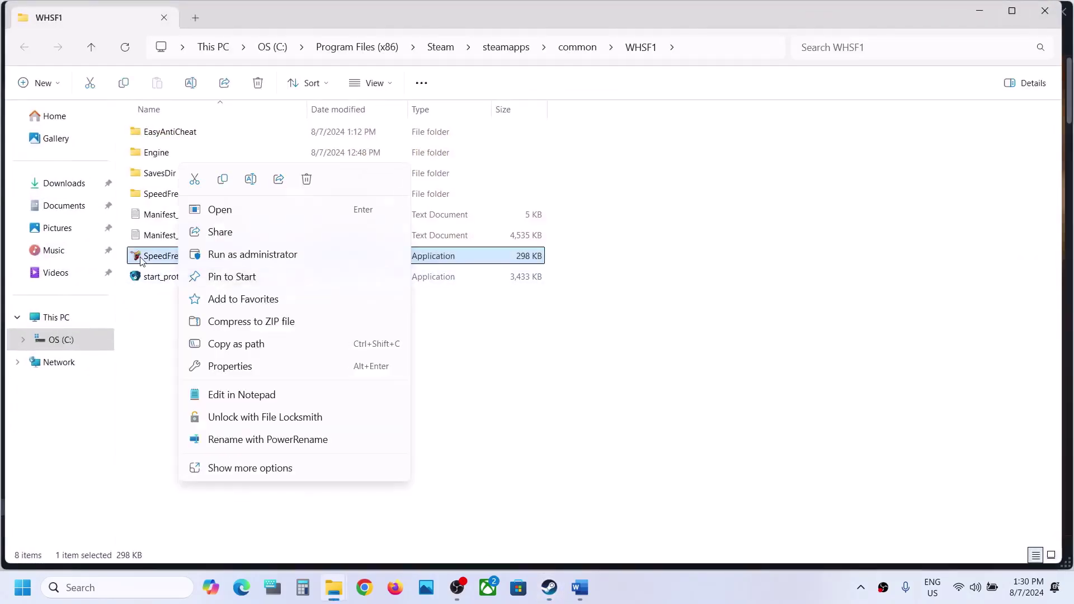
{"action": "left_click", "coordinate": [157, 366]}
{"action": "left_click", "coordinate": [158, 196]}
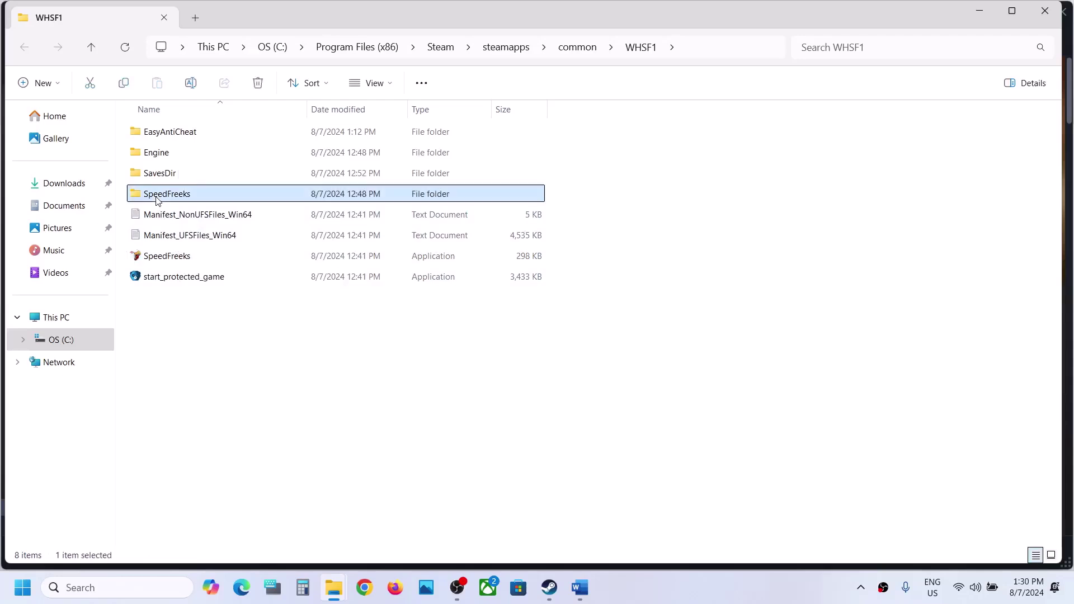
{"action": "double_click", "coordinate": [185, 200]}
{"action": "double_click", "coordinate": [165, 132]}
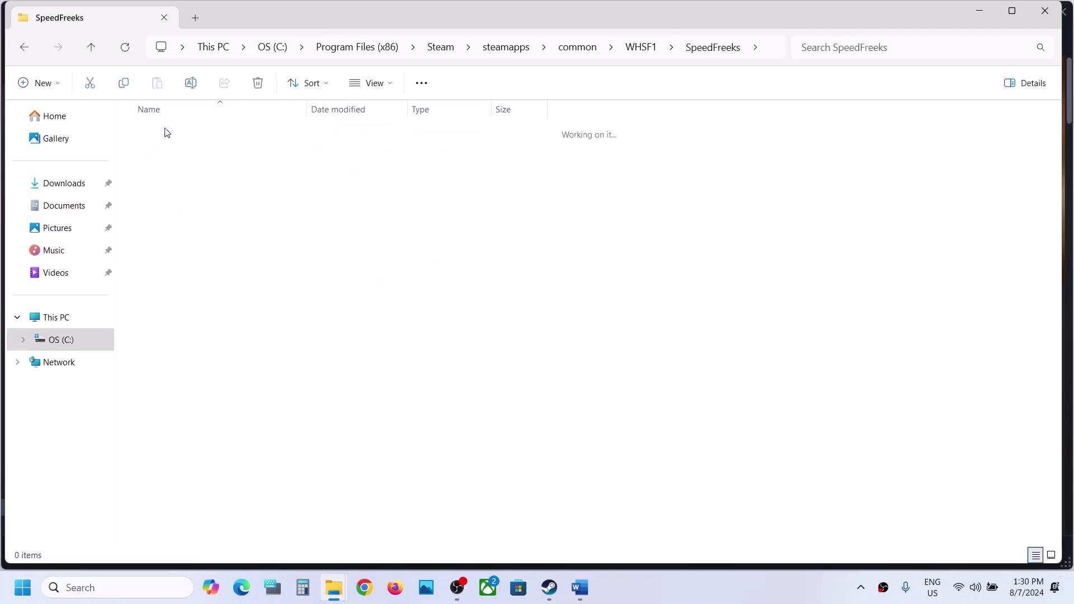
{"action": "double_click", "coordinate": [185, 132]}
{"action": "left_click", "coordinate": [185, 238]}
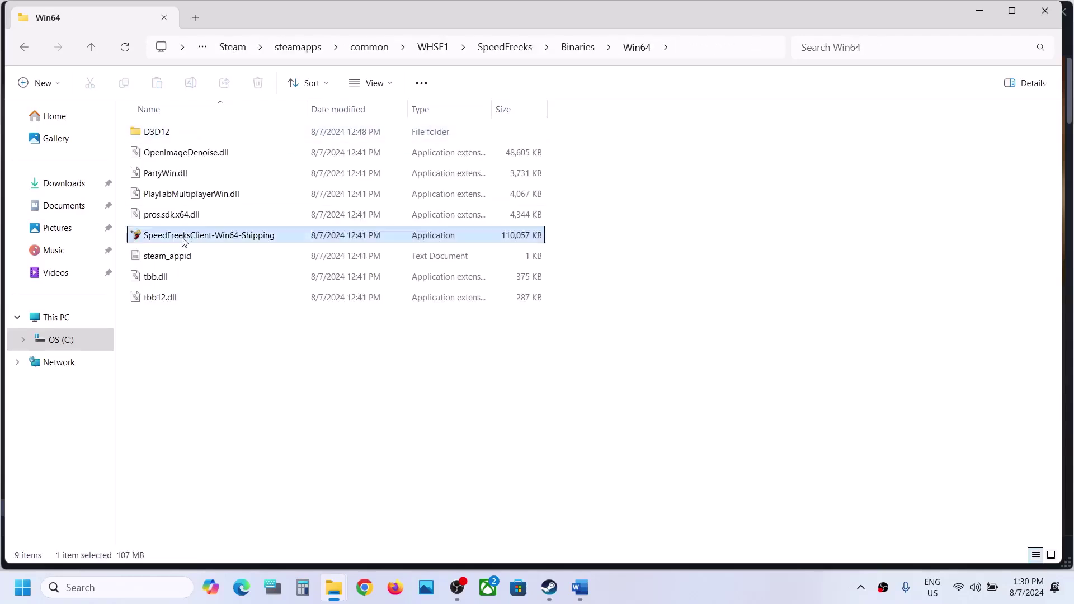
- Set SpeedFreeksClient-Win64-Shipping to run as an administrator in its compatibility properties and save the setting
{"action": "right_click", "coordinate": [184, 240]}
{"action": "left_click", "coordinate": [257, 370]}
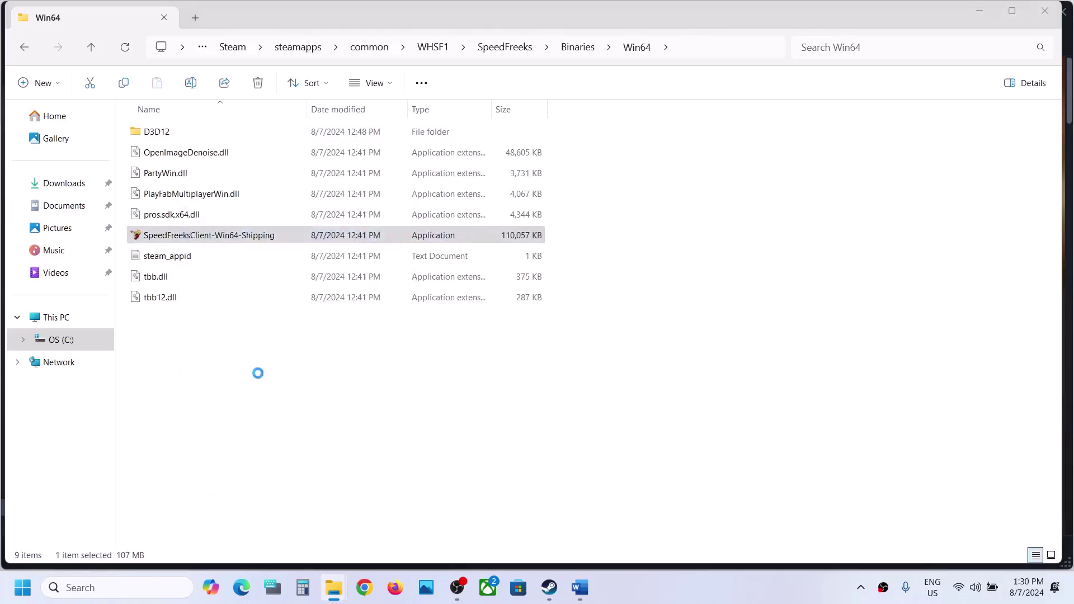
{"action": "left_click", "coordinate": [278, 225]}
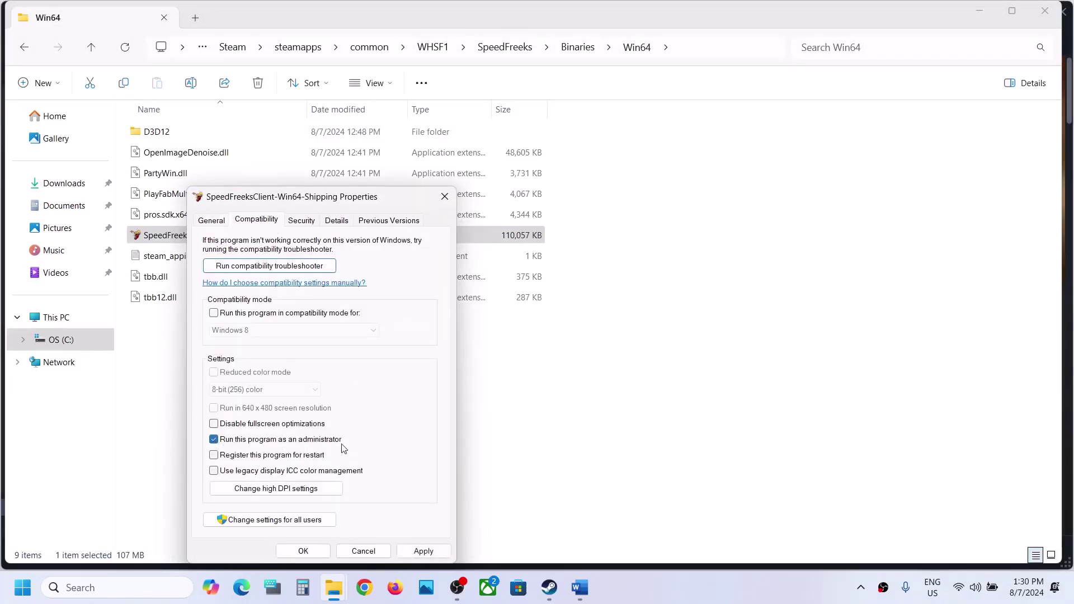
{"action": "left_click", "coordinate": [423, 551]}
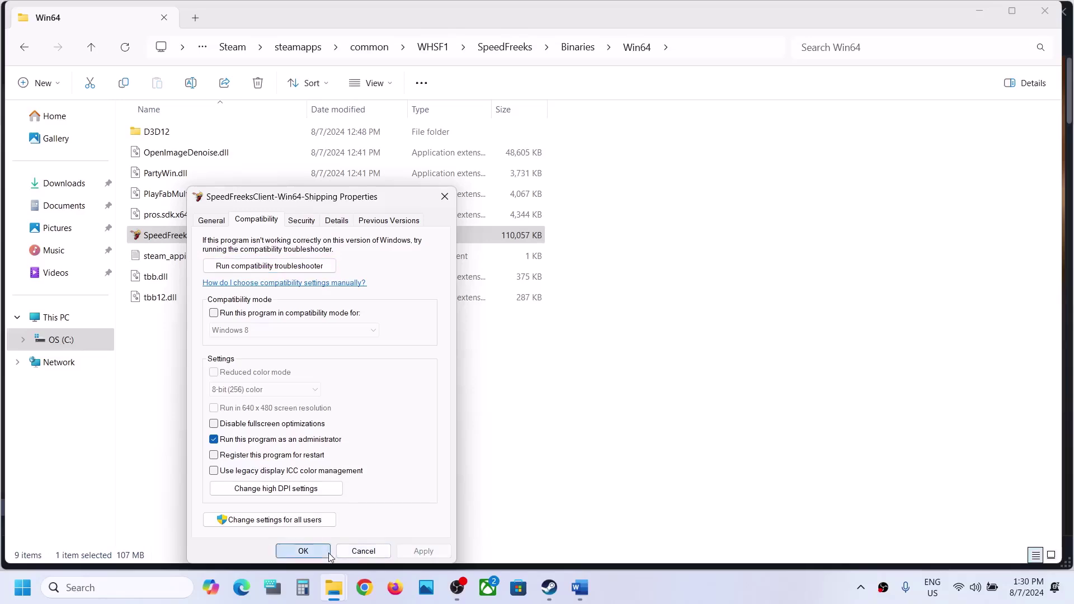
{"action": "left_click", "coordinate": [303, 551]}
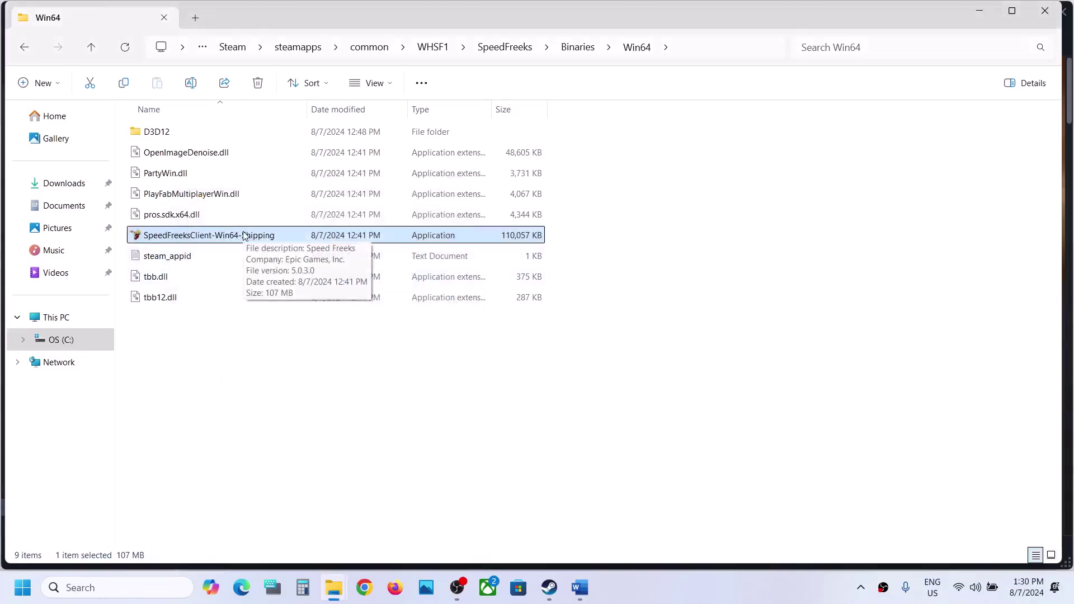
- Enable compatibility mode for Windows 8 on SpeedFreeksClient-Win64-Shipping and save the properties
{"action": "right_click", "coordinate": [226, 239]}
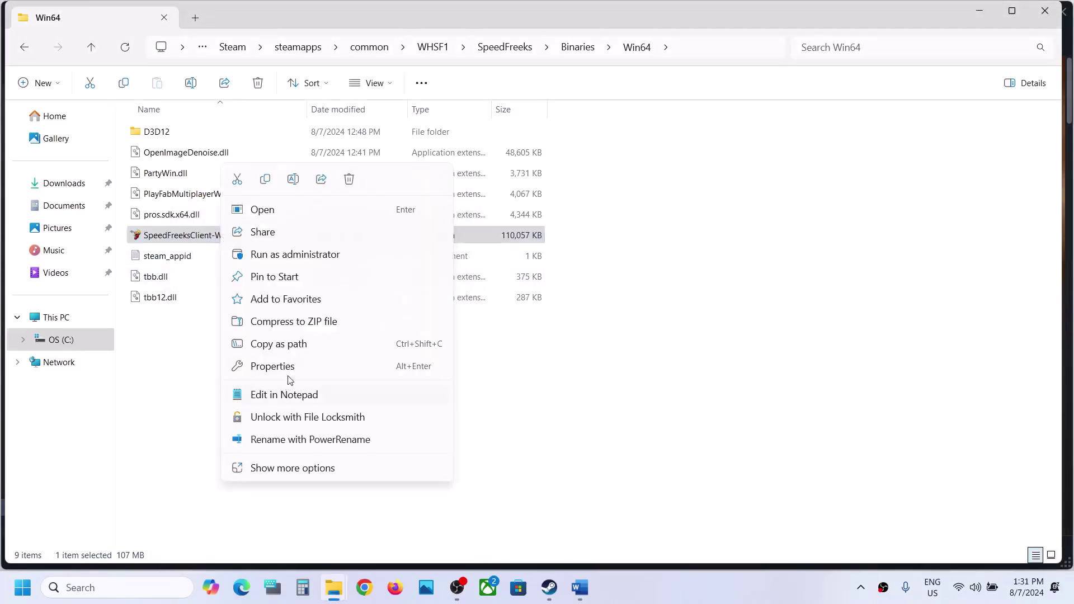
{"action": "left_click", "coordinate": [273, 367]}
{"action": "left_click", "coordinate": [301, 224]}
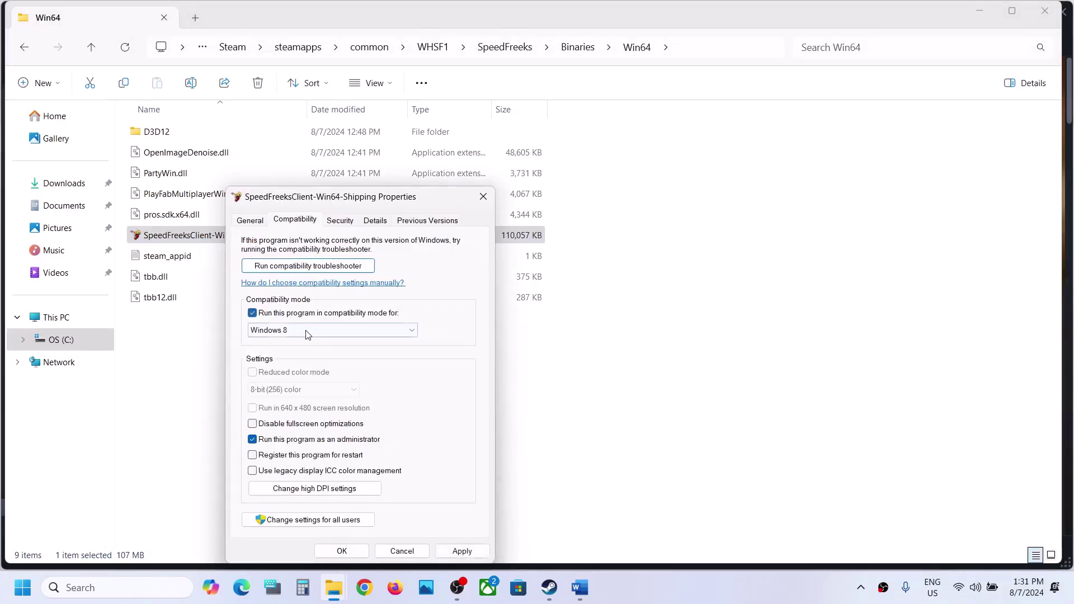
{"action": "left_click", "coordinate": [446, 552]}
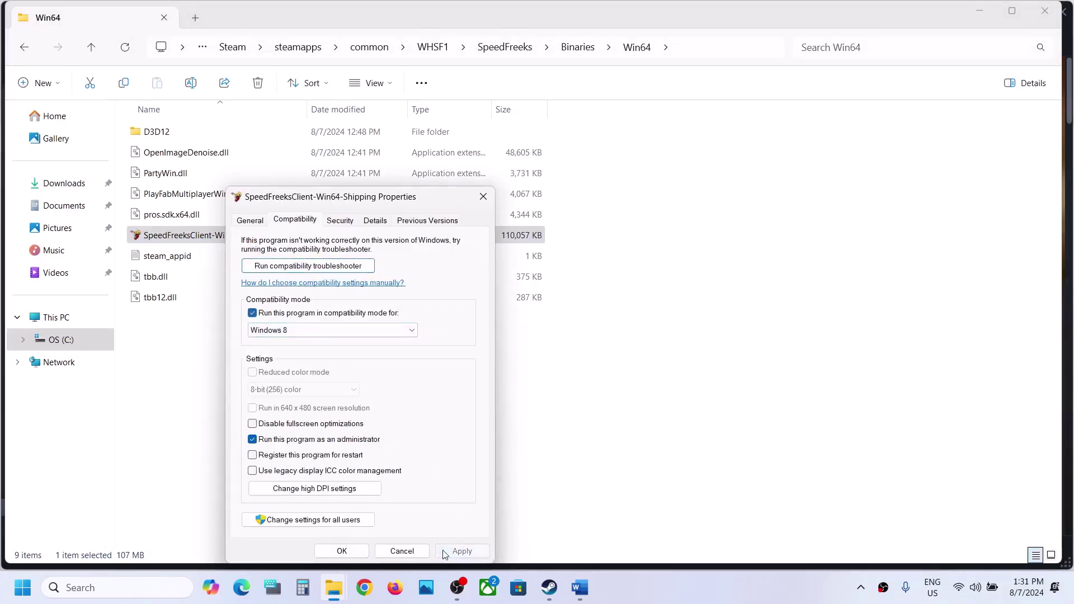
{"action": "left_click", "coordinate": [342, 551]}
- Set the compatibility mode of SpeedFreeksClient-Win64-Shipping to Windows 7, disable fullscreen optimizations and save the properties
{"action": "right_click", "coordinate": [231, 239]}
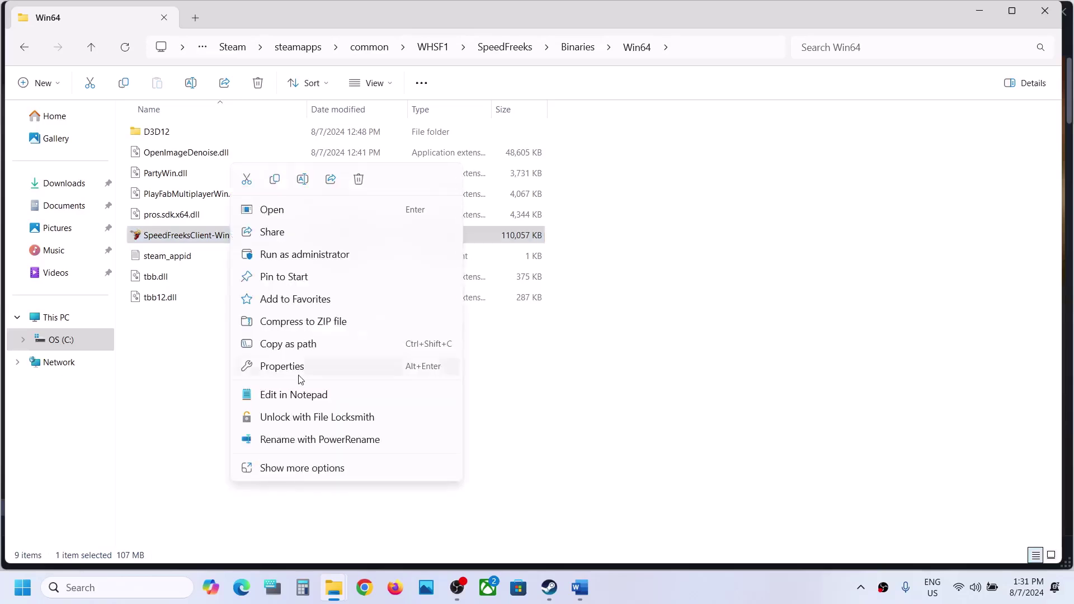
{"action": "left_click", "coordinate": [298, 370]}
{"action": "left_click", "coordinate": [310, 220]}
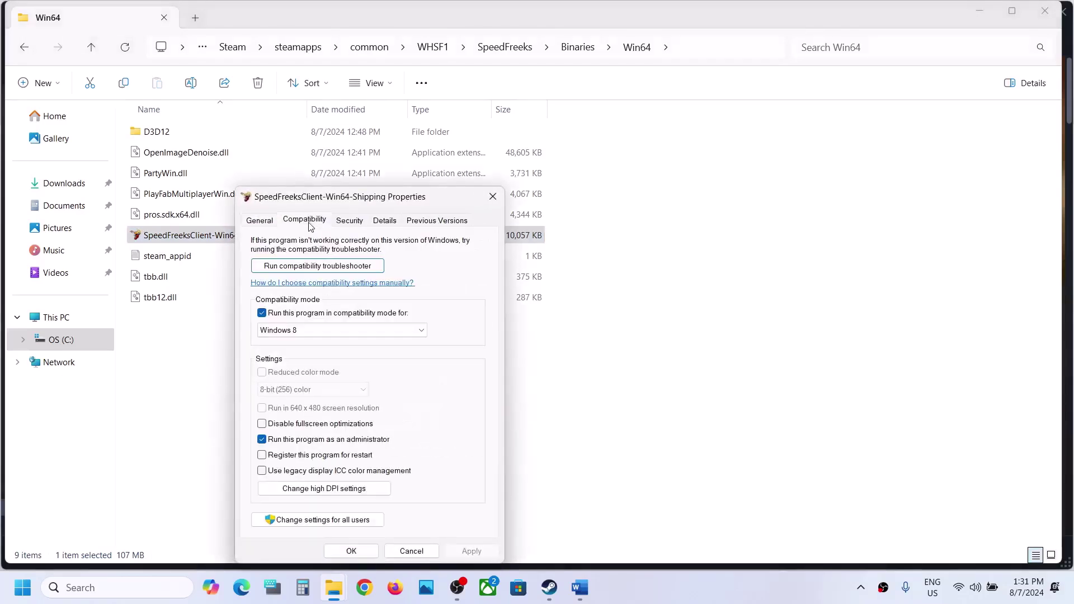
{"action": "left_click", "coordinate": [319, 331]}
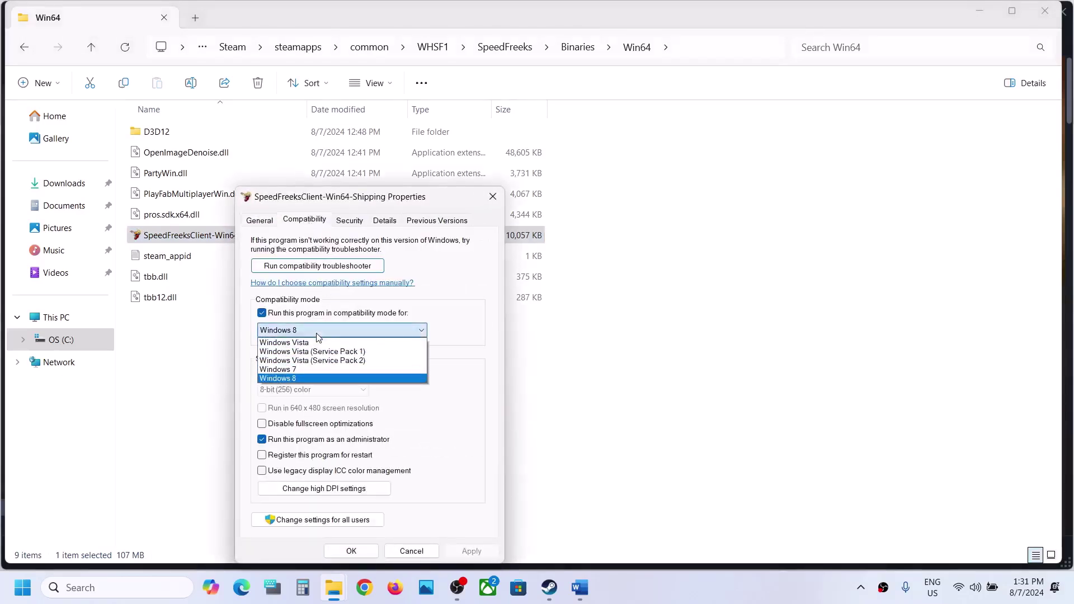
{"action": "left_click", "coordinate": [304, 370]}
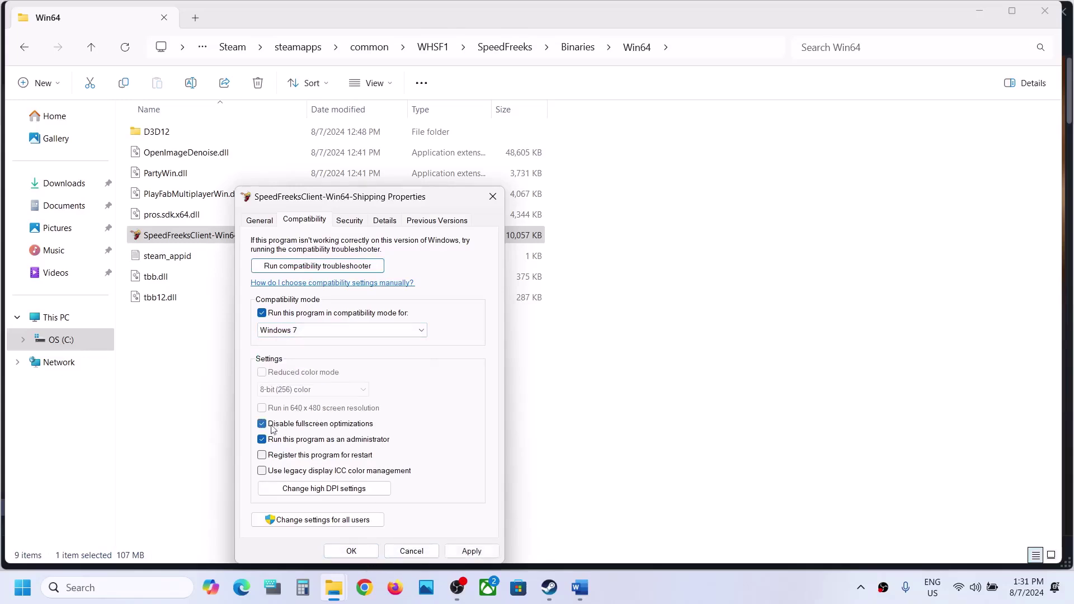
{"action": "left_click", "coordinate": [472, 552]}
{"action": "left_click", "coordinate": [343, 550]}
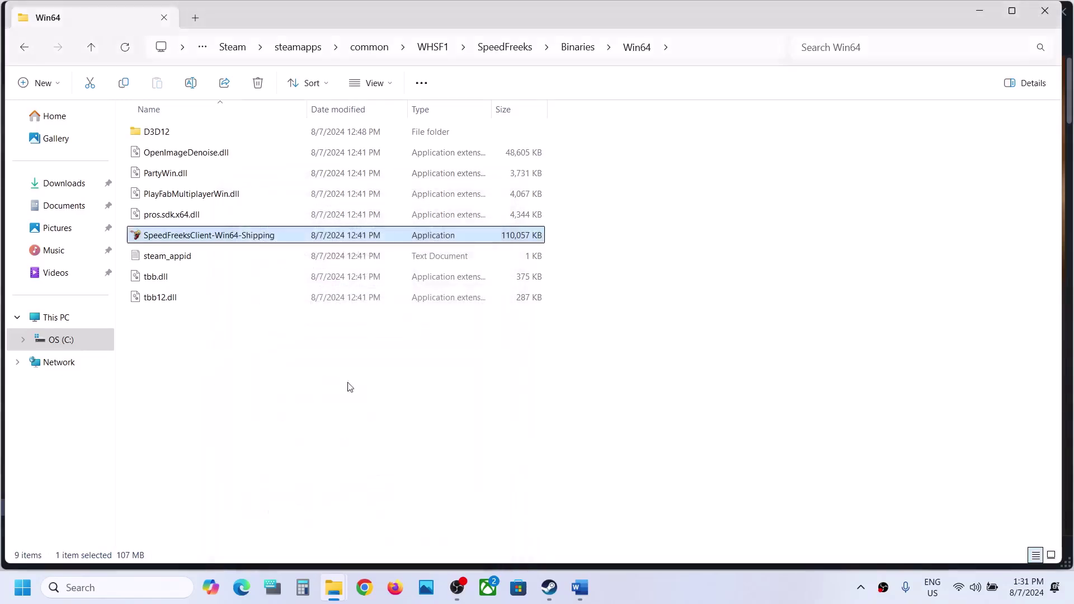
- Go back up to the WHSF1 folder and select the SpeedFreeks application
{"action": "left_click", "coordinate": [91, 46]}
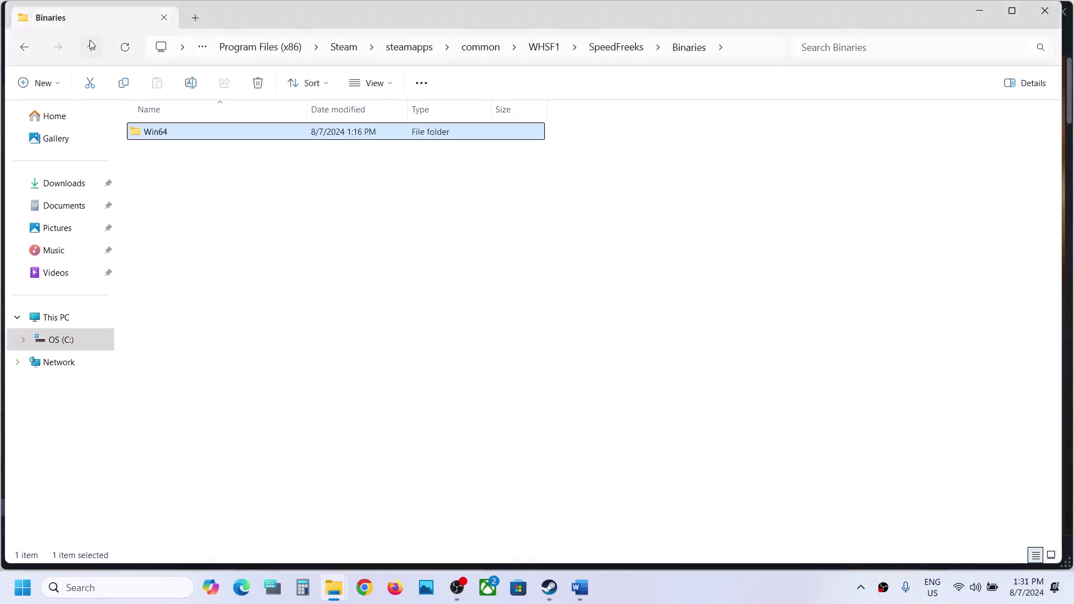
{"action": "left_click", "coordinate": [92, 46]}
{"action": "left_click", "coordinate": [91, 46]}
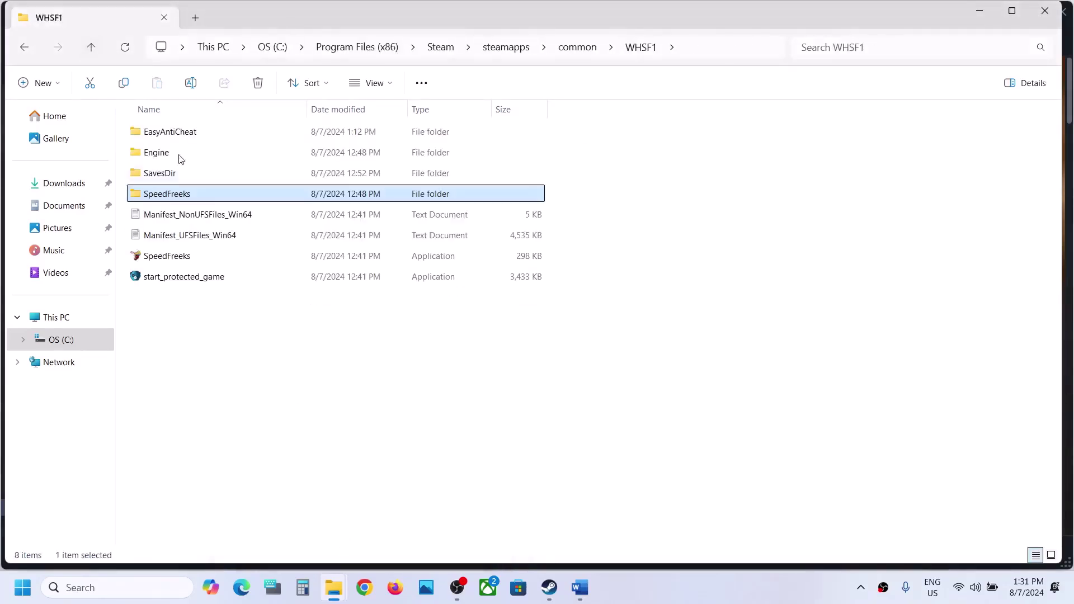
{"action": "left_click", "coordinate": [157, 255]}
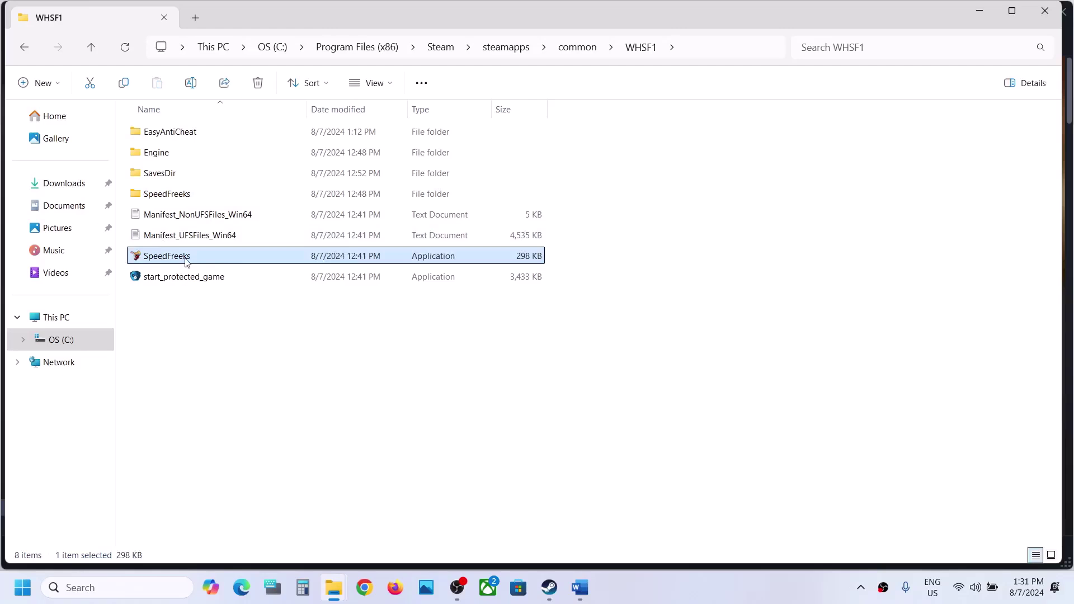
- Turn off compatibility mode and the fullscreen optimizations override for SpeedFreeksClient-Win64-Shipping in SpeedFreeks\Binaries\Win64, leaving administrator mode on, and save
{"action": "double_click", "coordinate": [189, 196]}
{"action": "double_click", "coordinate": [168, 132]}
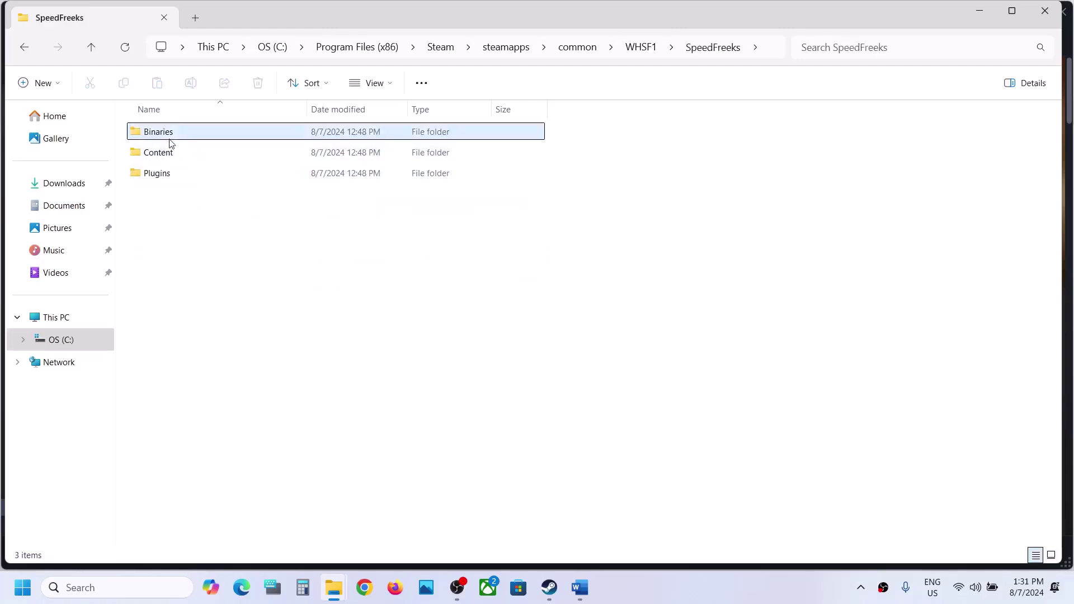
{"action": "double_click", "coordinate": [168, 133]}
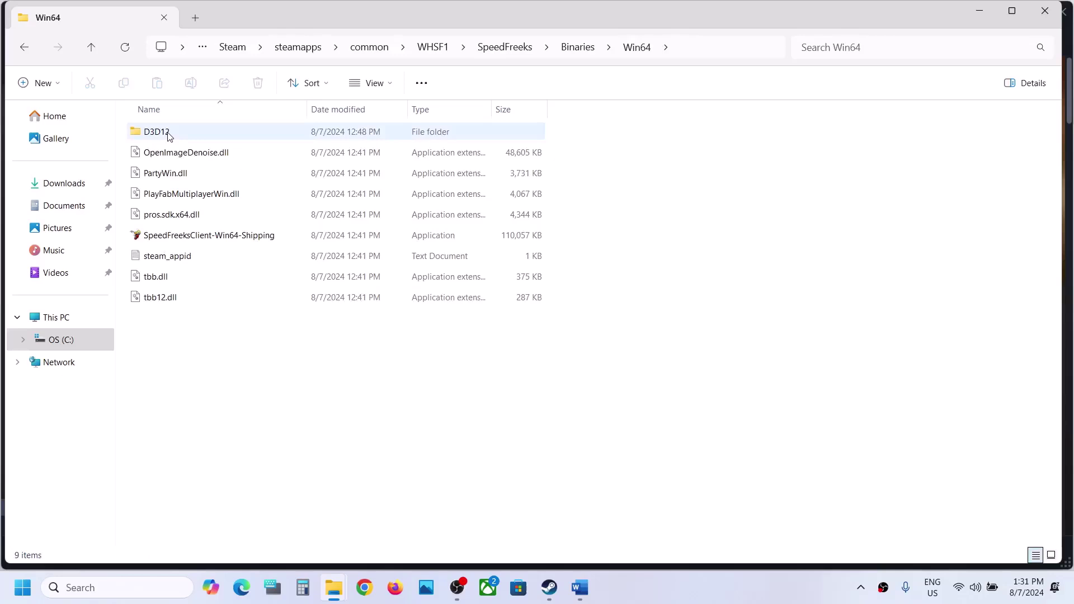
{"action": "left_click", "coordinate": [177, 236]}
{"action": "right_click", "coordinate": [177, 235]}
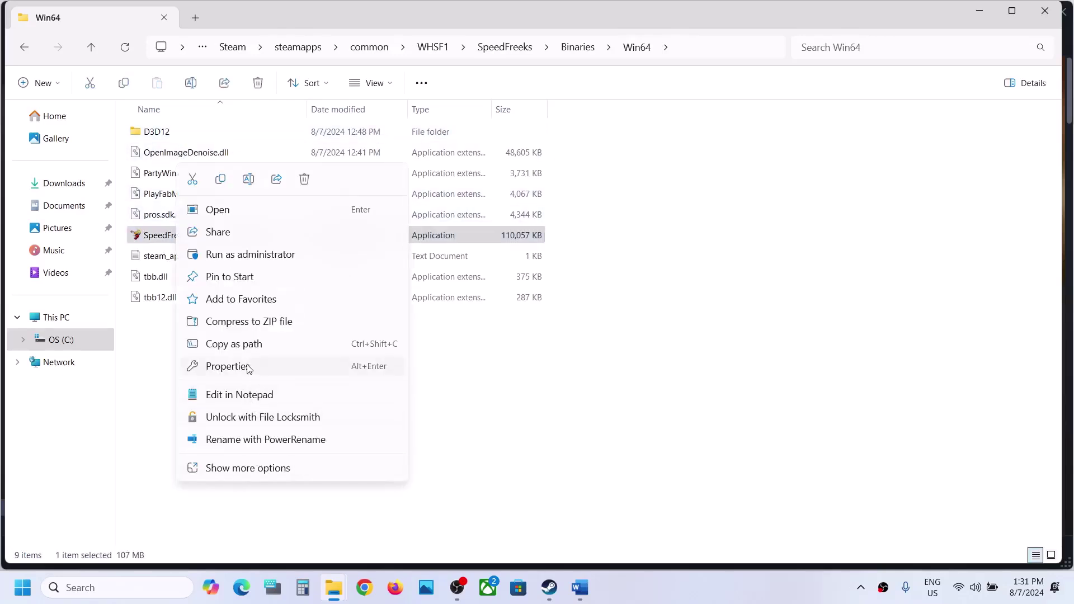
{"action": "left_click", "coordinate": [227, 366]}
{"action": "left_click", "coordinate": [247, 219]}
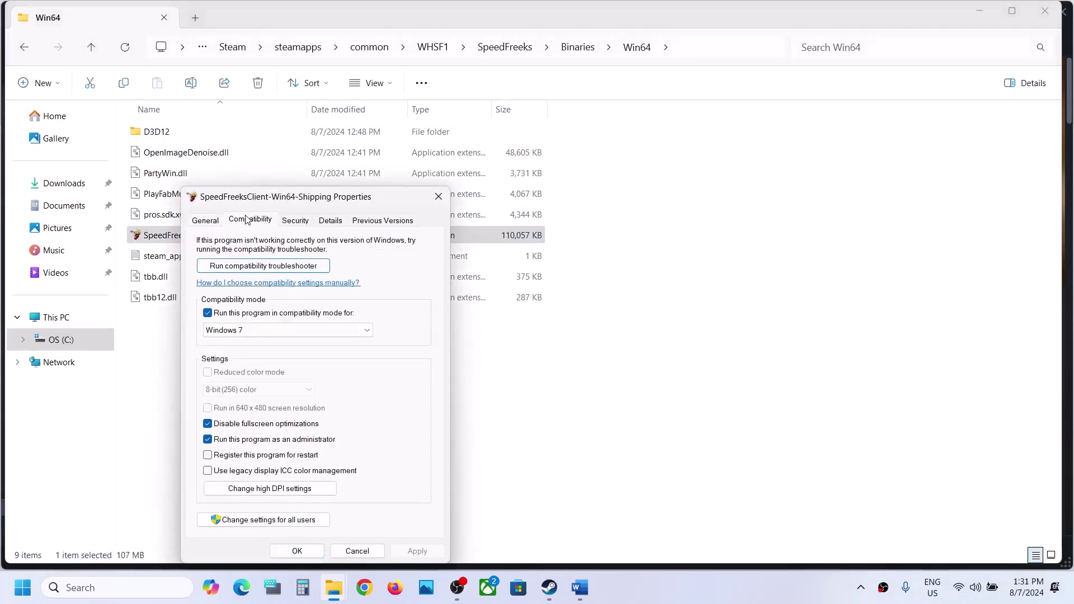
{"action": "left_click", "coordinate": [208, 314]}
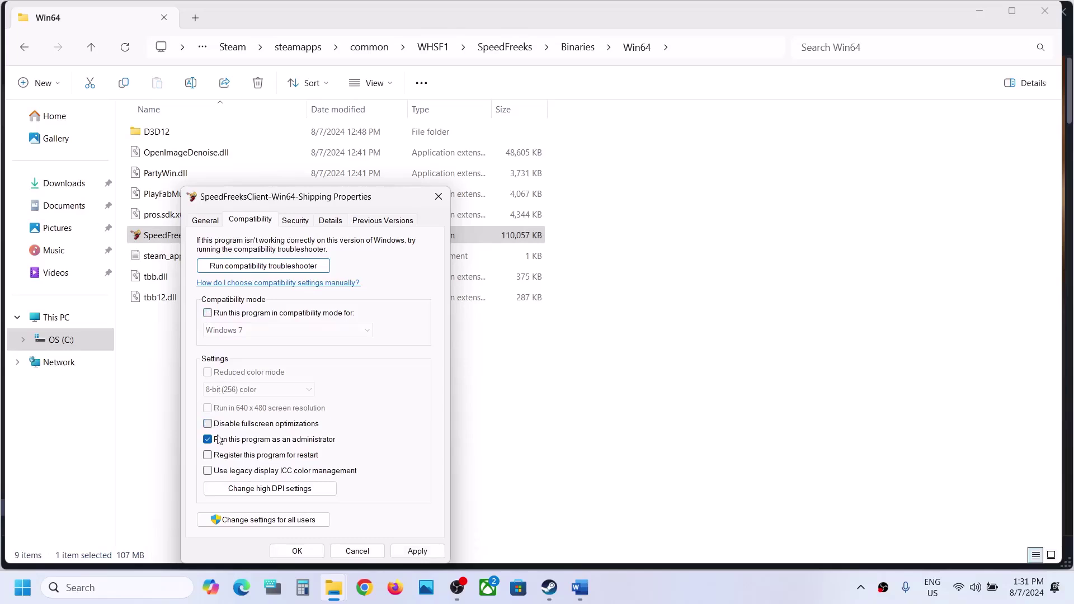
{"action": "left_click", "coordinate": [417, 551]}
{"action": "left_click", "coordinate": [296, 551]}
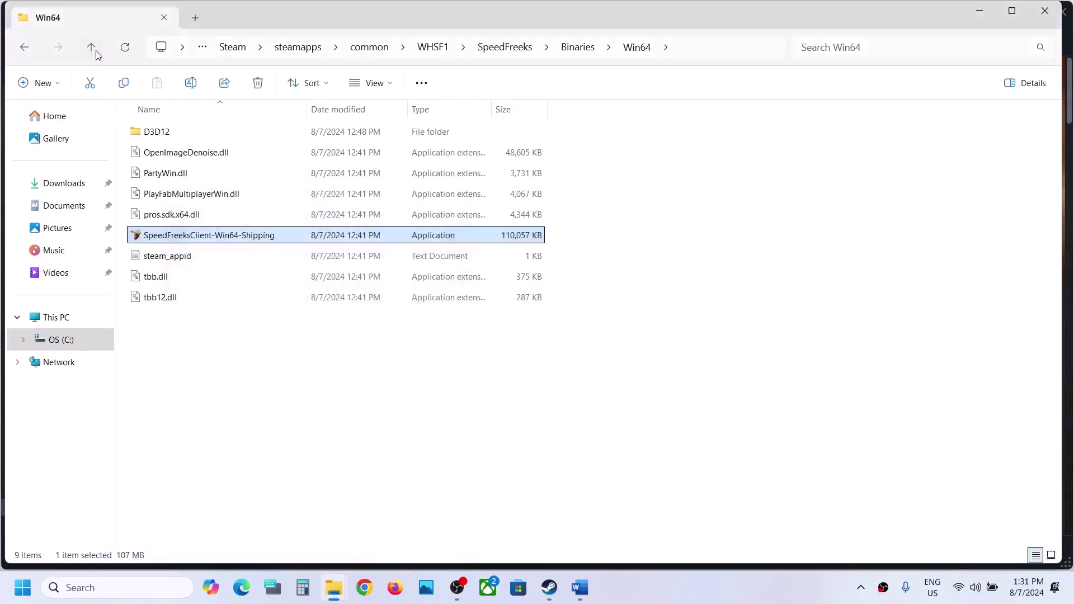
- Return from the Win64 folder to the main WHSF1 game folder
{"action": "left_click", "coordinate": [95, 51]}
{"action": "left_click", "coordinate": [95, 50]}
{"action": "left_click", "coordinate": [96, 51]}
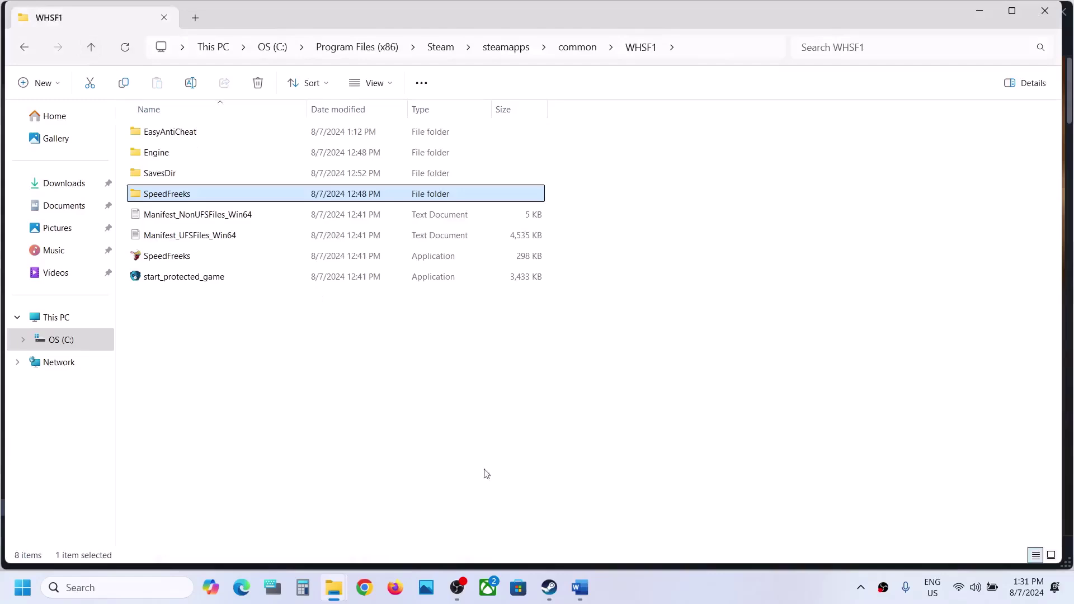
- Return to the Word document and read Step 6 on verifying the game files
{"action": "mouse_move", "coordinate": [549, 587]}
{"action": "left_click", "coordinate": [571, 527]}
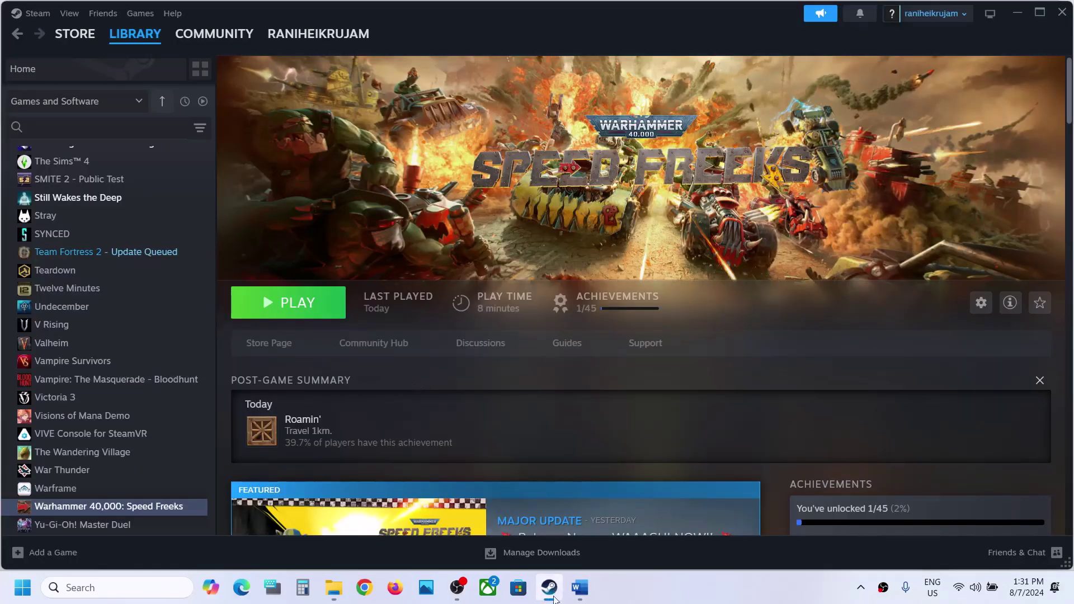
{"action": "left_click", "coordinate": [580, 587]}
{"action": "scroll", "coordinate": [439, 424], "scroll_direction": "down", "scroll_amount": 5}
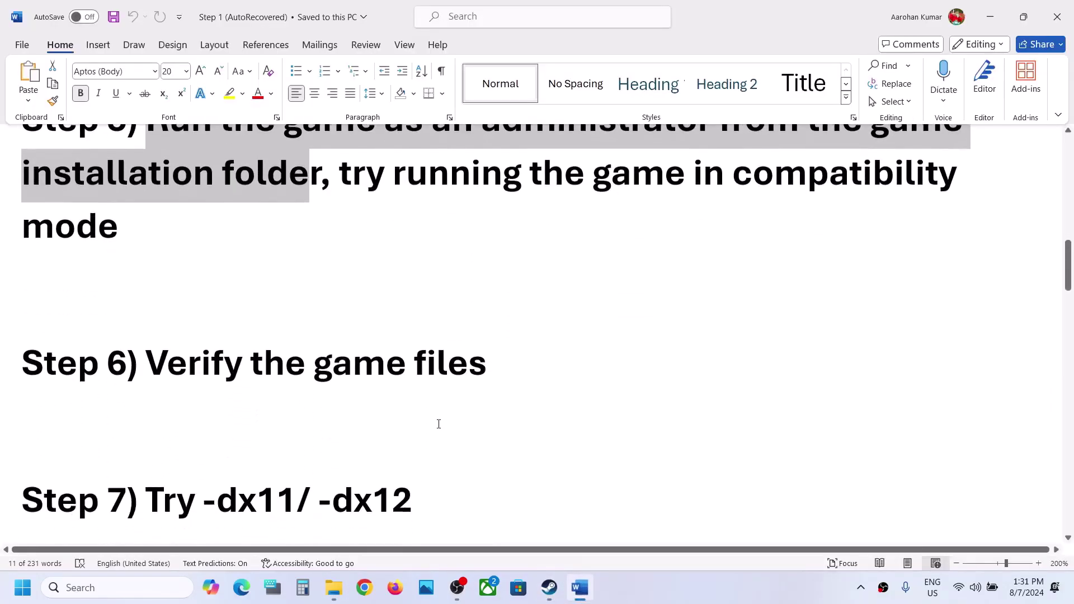
{"action": "left_click_drag", "start_coordinate": [145, 362], "coordinate": [499, 361]}
- Switch to Steam and verify the integrity of the game files for Warhammer 40,000: Speed Freeks
{"action": "left_click", "coordinate": [551, 590]}
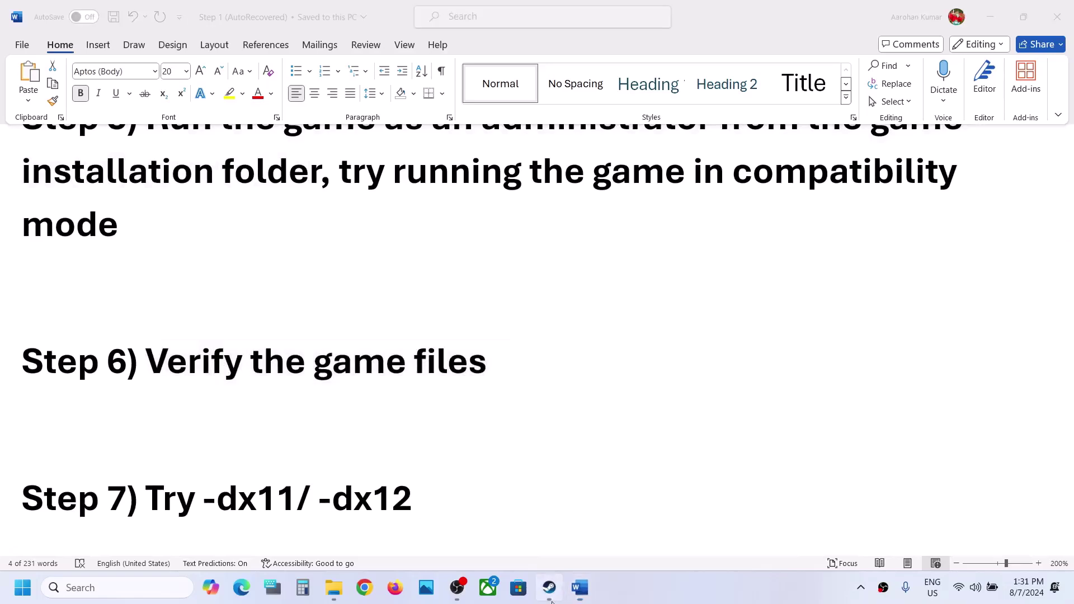
{"action": "right_click", "coordinate": [123, 507]}
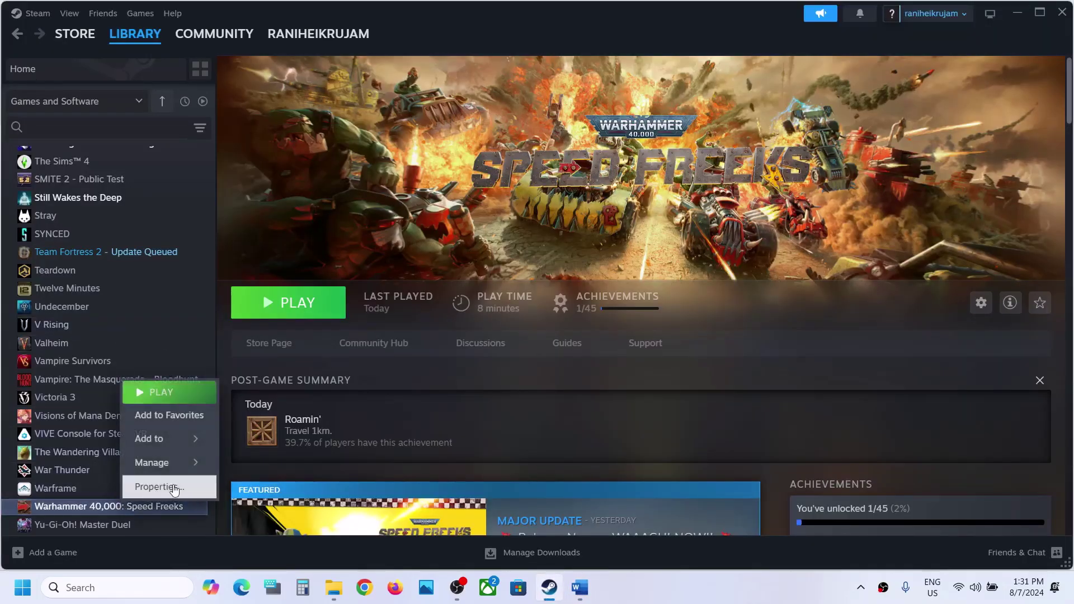
{"action": "left_click", "coordinate": [175, 487]}
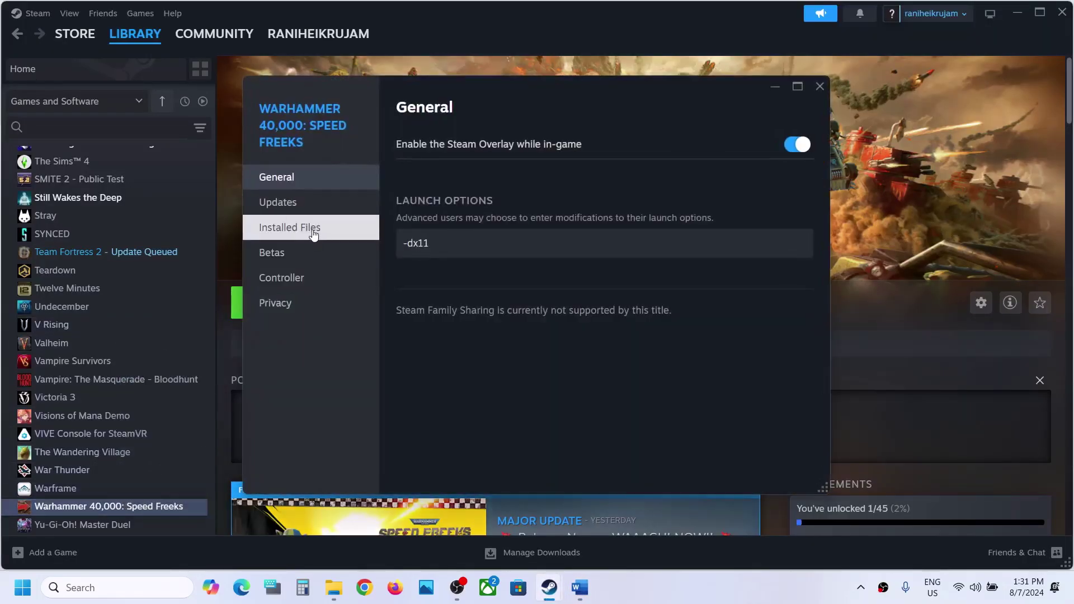
{"action": "left_click", "coordinate": [311, 234]}
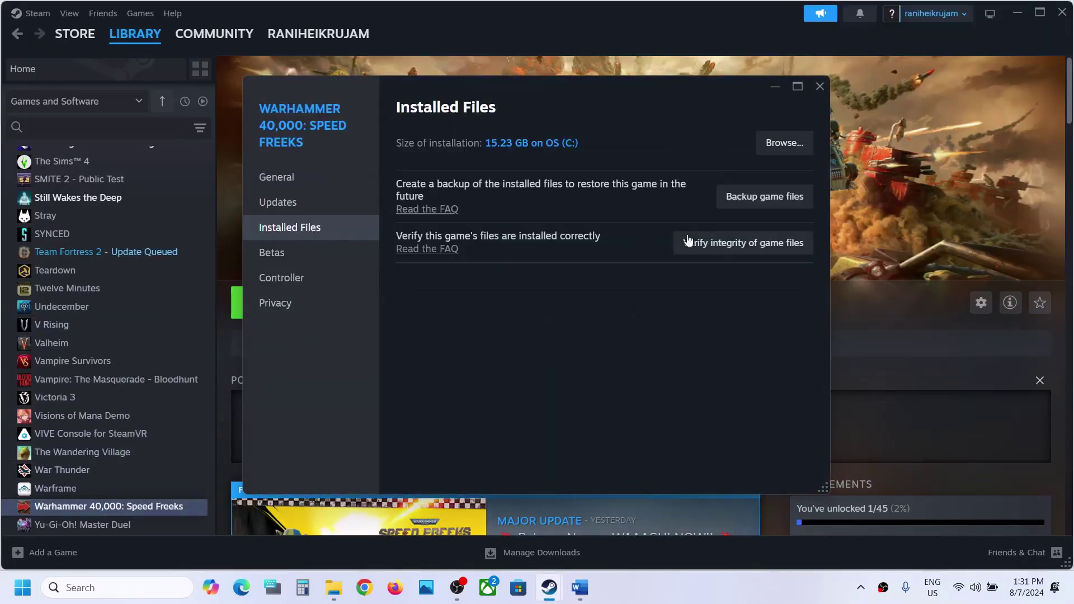
{"action": "left_click", "coordinate": [731, 243]}
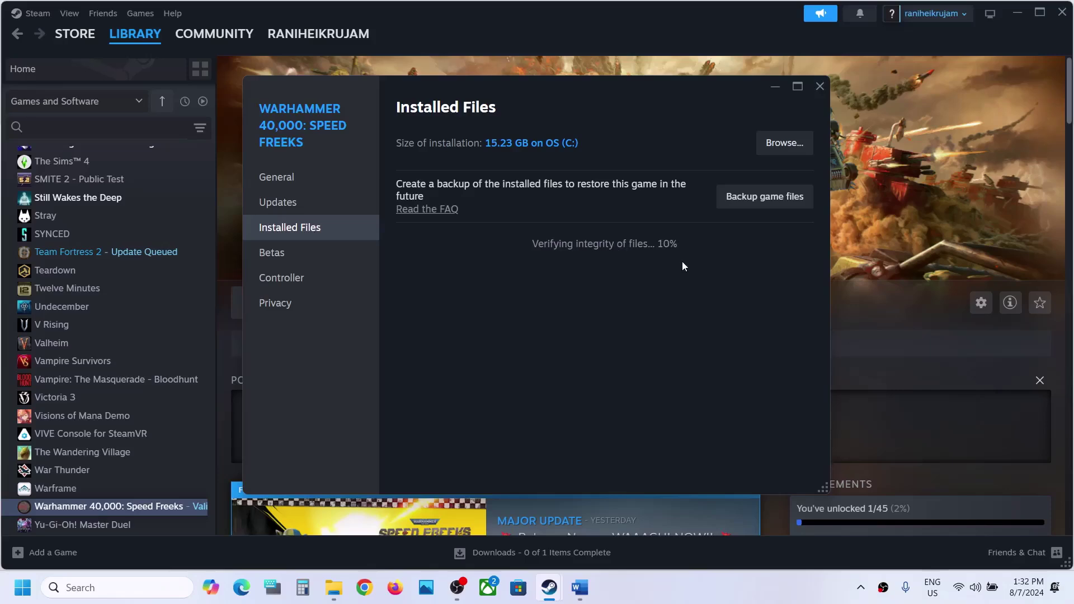
- Return to the Word document and read Step 7 on trying -dx11 or -dx12
{"action": "left_click", "coordinate": [580, 588]}
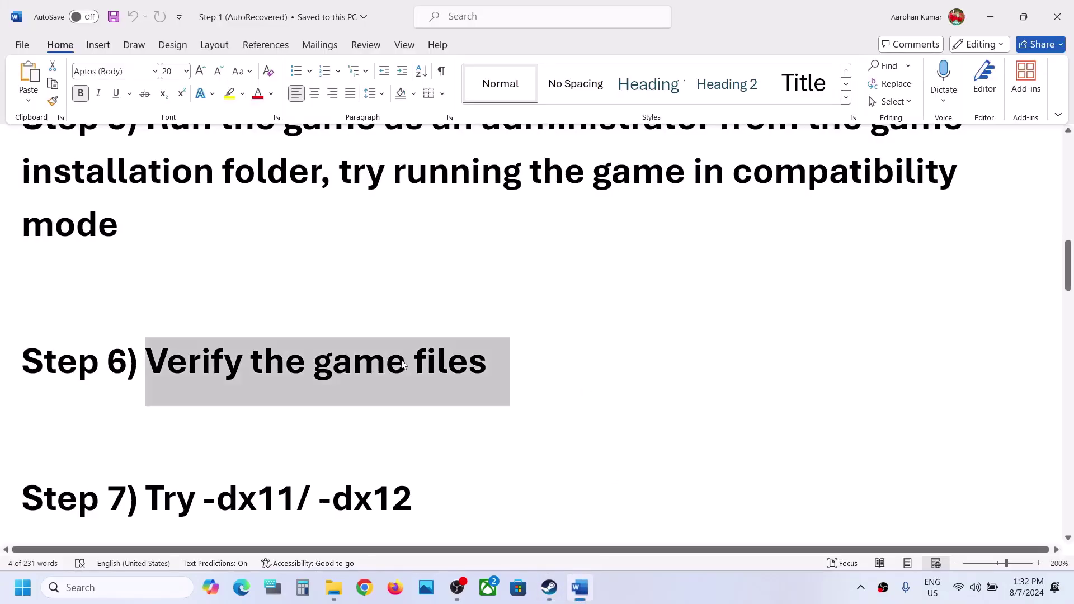
{"action": "scroll", "coordinate": [403, 360], "scroll_direction": "down", "scroll_amount": 1}
{"action": "left_click_drag", "start_coordinate": [155, 426], "coordinate": [413, 429]}
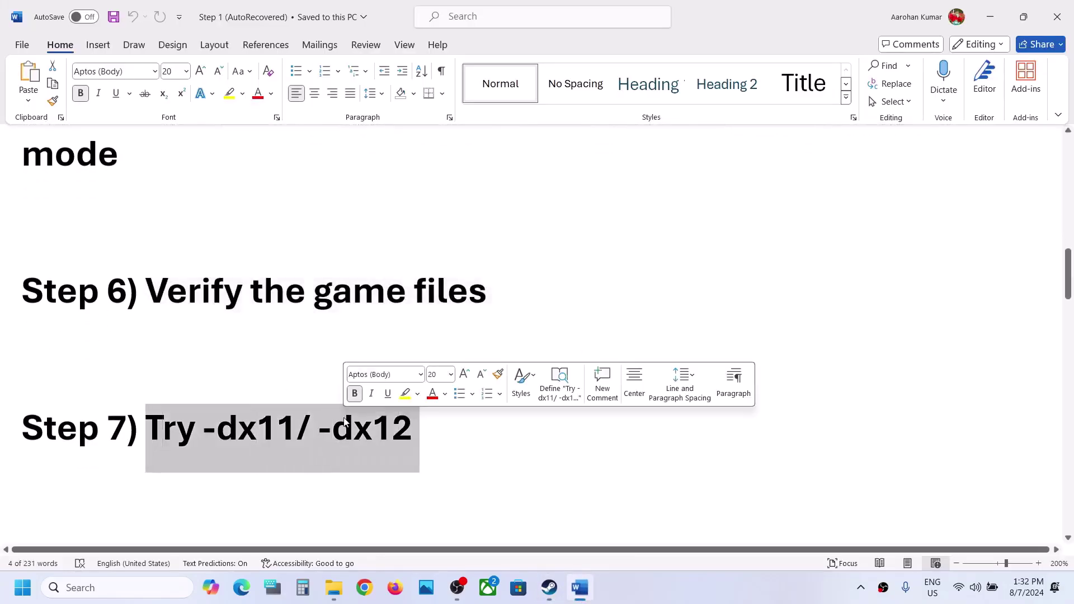
- Switch back to Steam, re-enter -dx11 as the launch option for Warhammer 40,000: Speed Freeks, and close its properties
{"action": "left_click", "coordinate": [991, 17]}
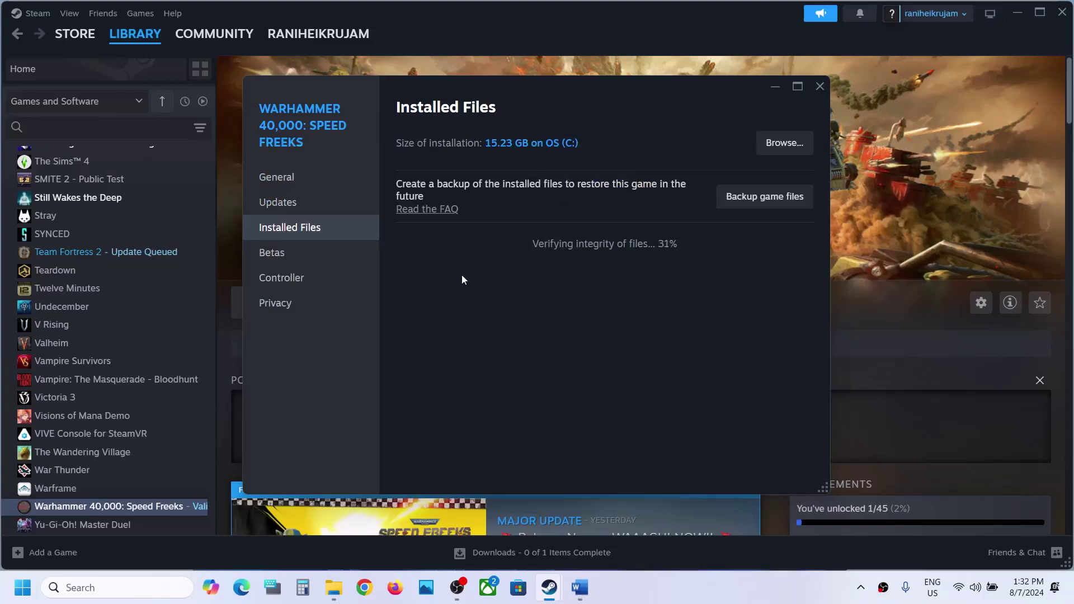
{"action": "right_click", "coordinate": [163, 505]}
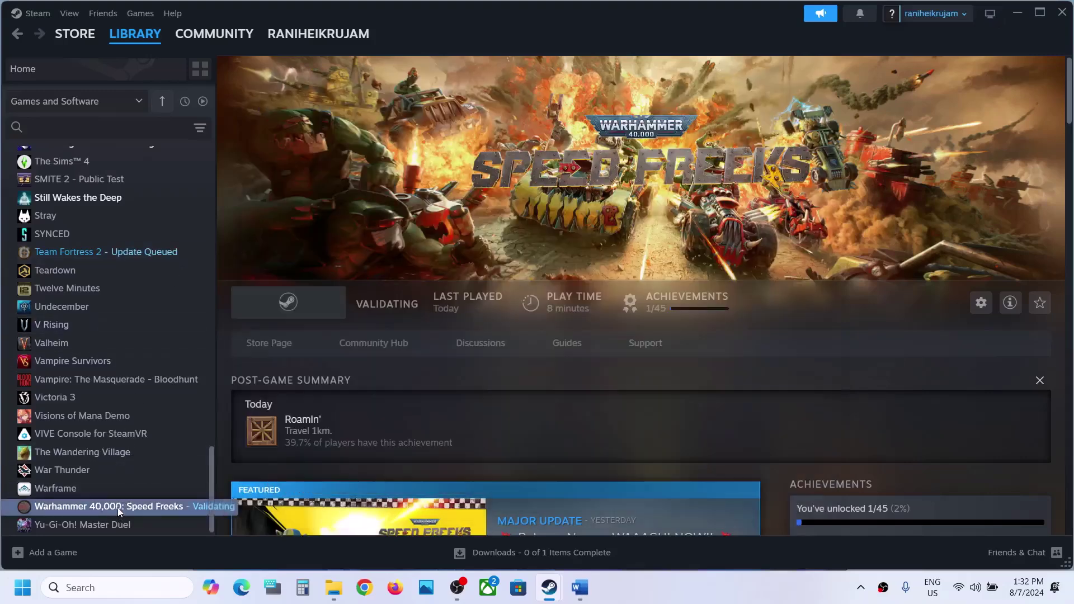
{"action": "left_click", "coordinate": [162, 493]}
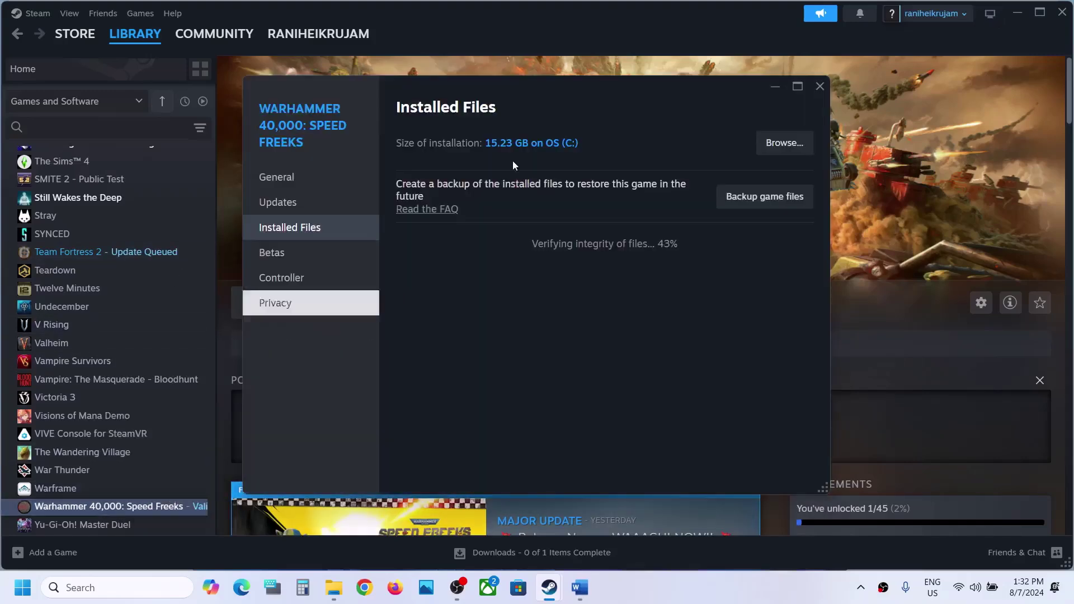
{"action": "left_click", "coordinate": [285, 179]}
{"action": "key", "text": "ctrl+a"}
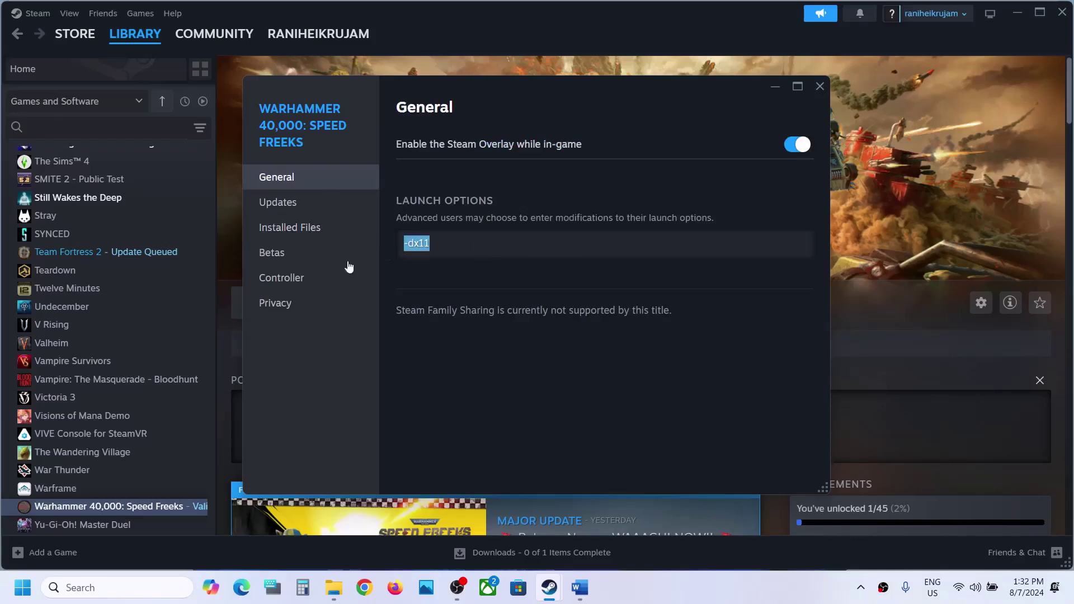
{"action": "key", "text": "BackSpace"}
{"action": "type", "text": "-"}
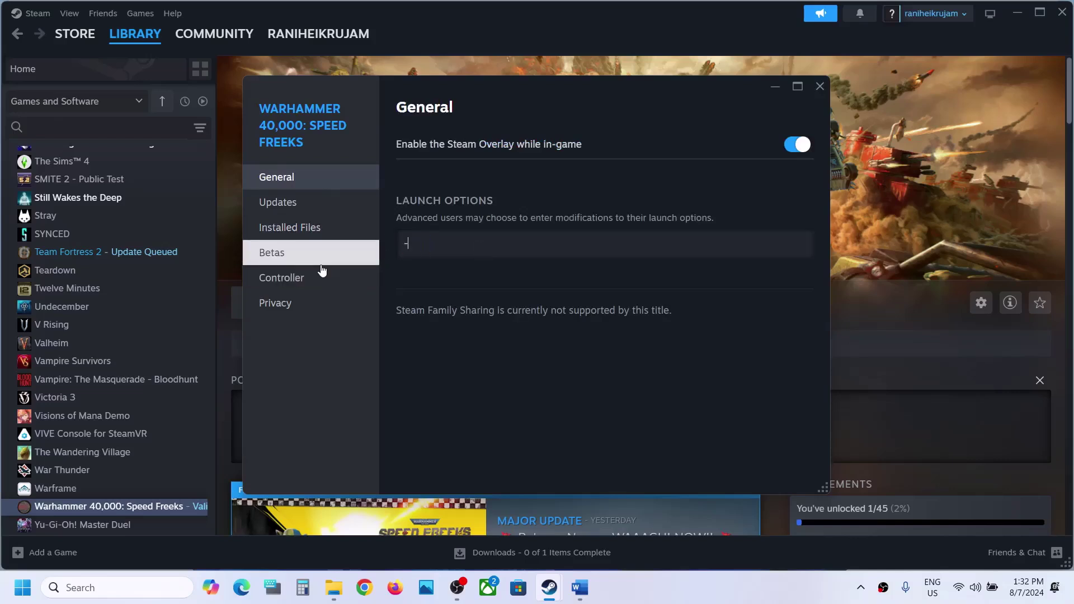
{"action": "type", "text": "dx11"}
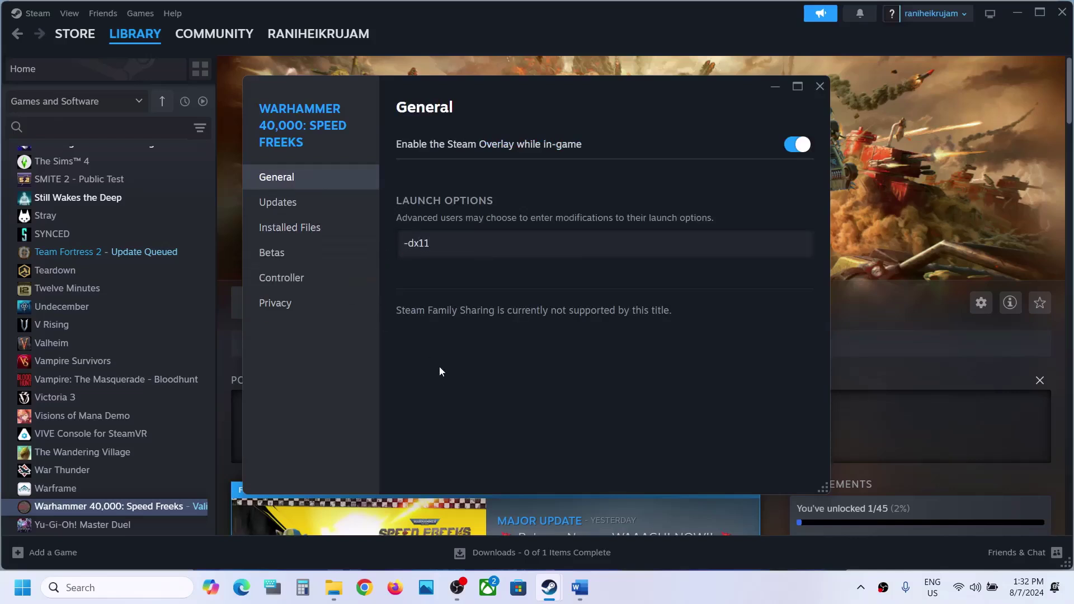
{"action": "left_click", "coordinate": [819, 88]}
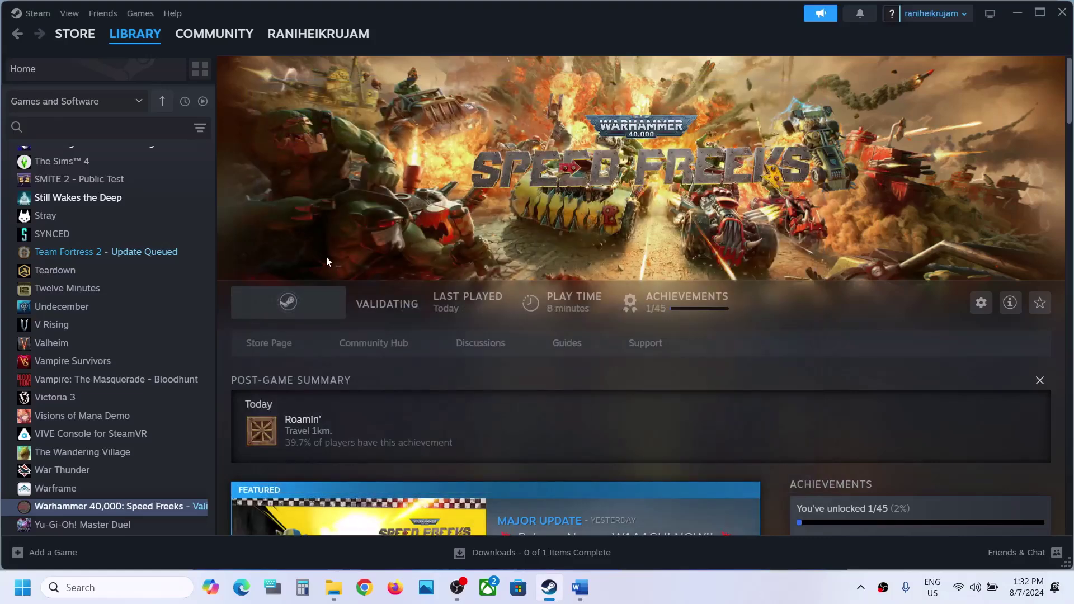
- Replace the launch option of Warhammer 40,000: Speed Freeks with -dx12 and close its properties
{"action": "right_click", "coordinate": [140, 510]}
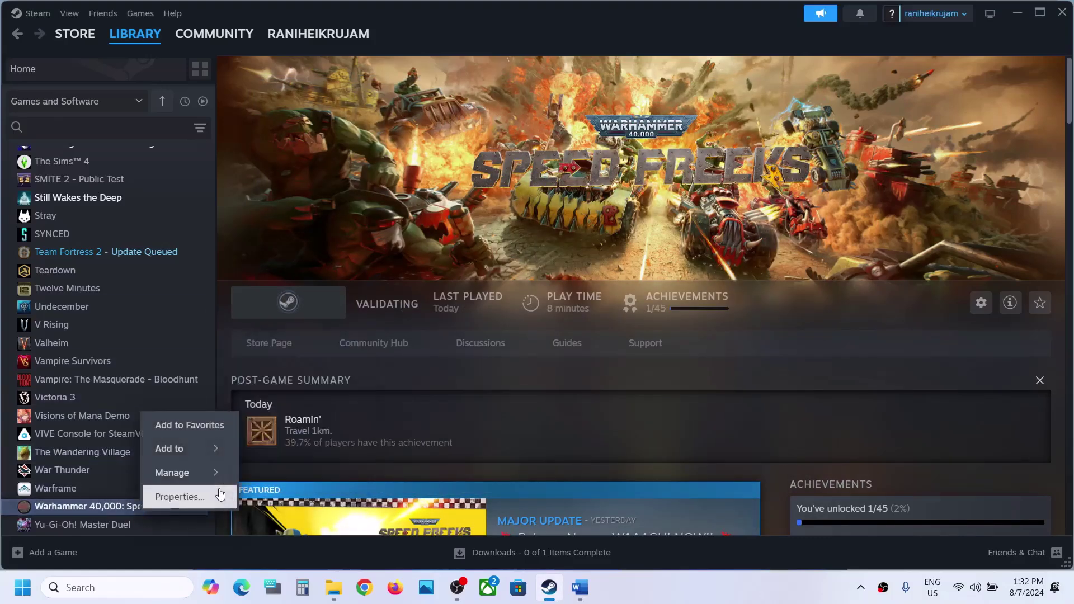
{"action": "left_click", "coordinate": [193, 494]}
{"action": "left_click_drag", "start_coordinate": [444, 239], "coordinate": [366, 254]}
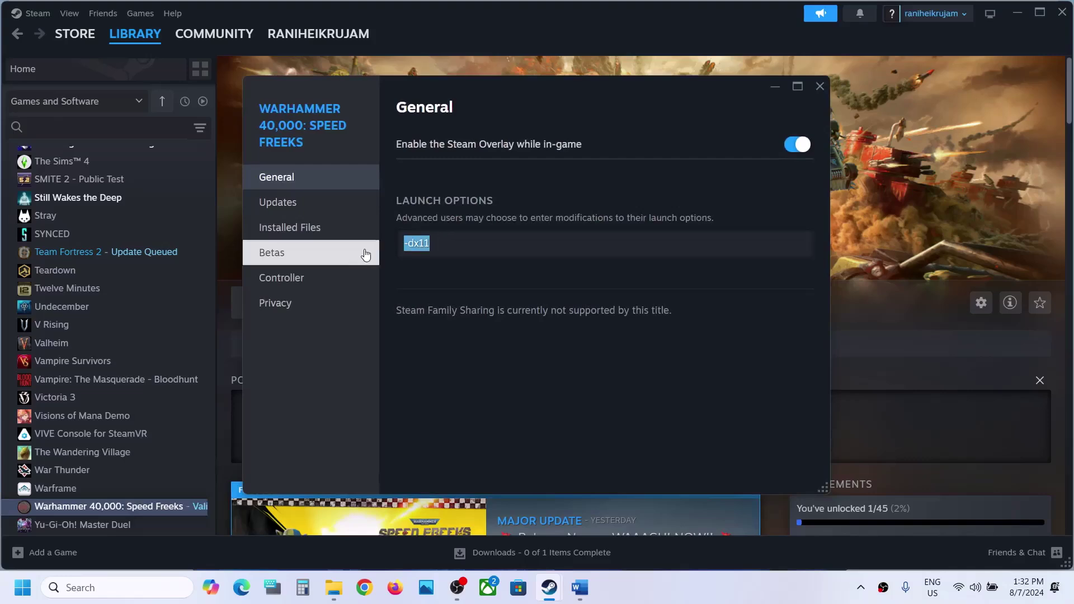
{"action": "type", "text": "-dx12"}
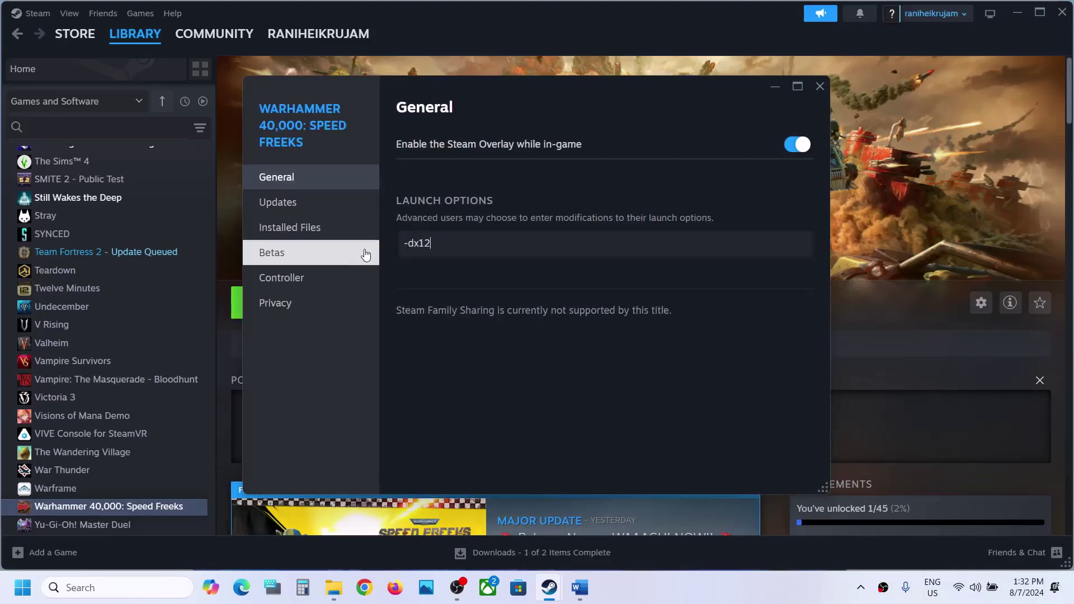
{"action": "left_click", "coordinate": [821, 86]}
- Clear the launch options of Warhammer 40,000: Speed Freeks and close its properties
{"action": "right_click", "coordinate": [98, 507]}
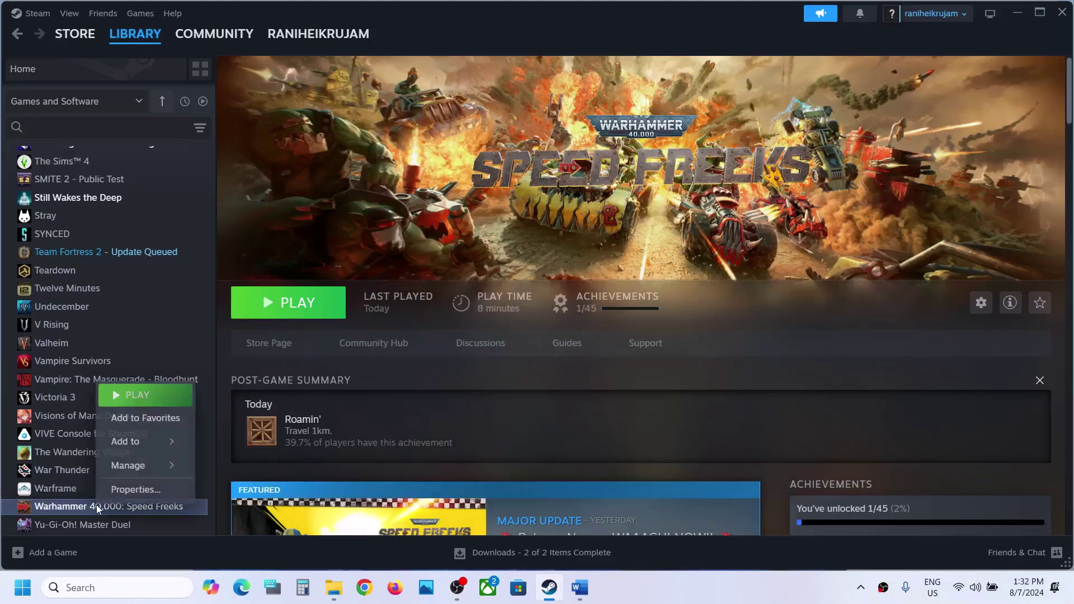
{"action": "left_click", "coordinate": [134, 490]}
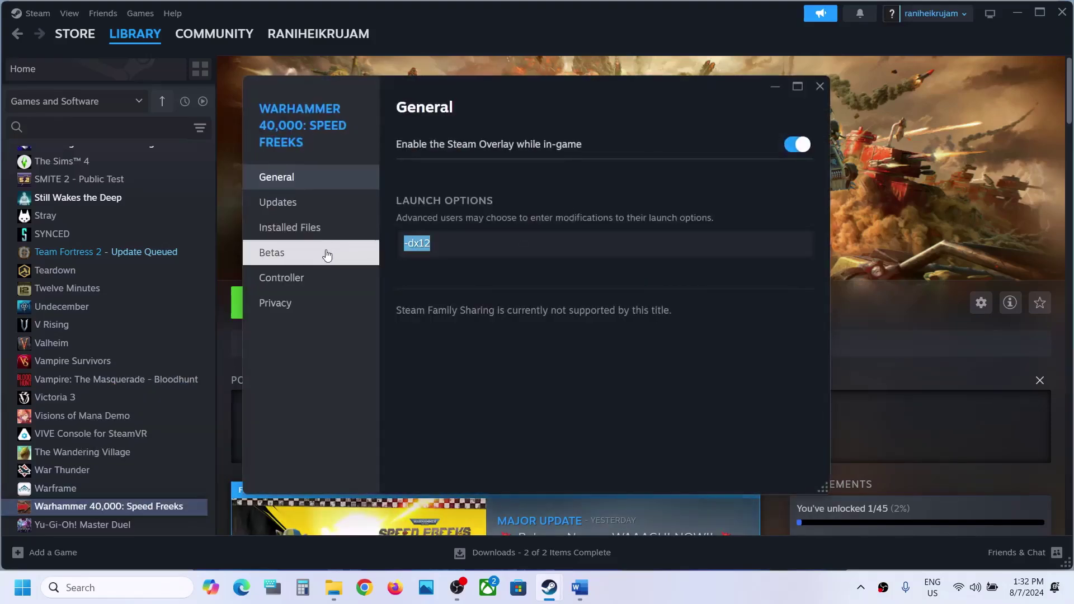
{"action": "key", "text": "BackSpace"}
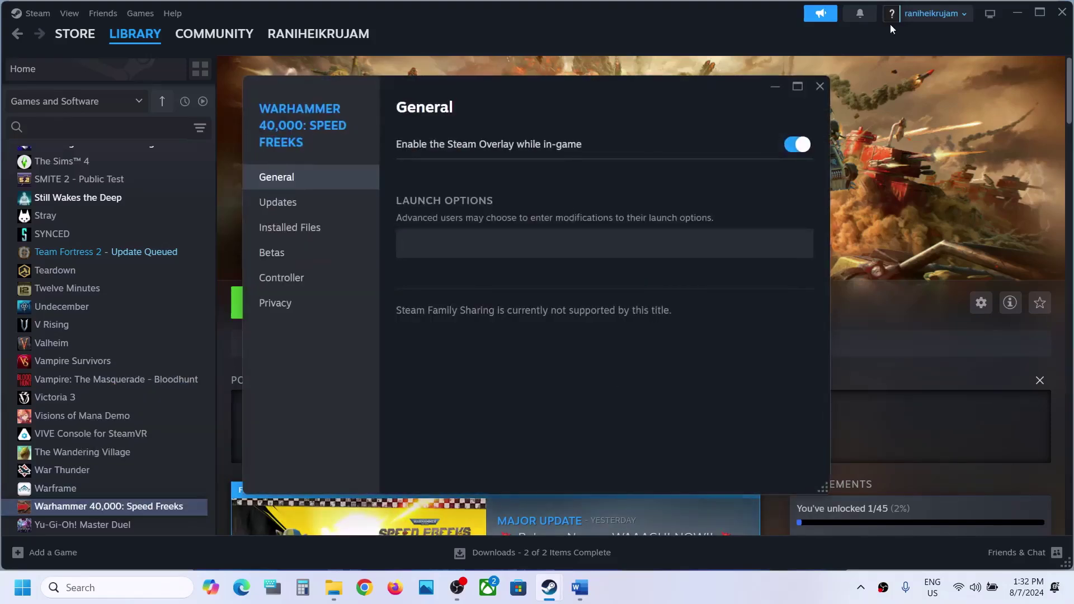
{"action": "left_click", "coordinate": [820, 86]}
- Return to the Word document and read Step 8 on a clean graphics driver installation, including the NVIDIA and AMD links
{"action": "left_click", "coordinate": [580, 587]}
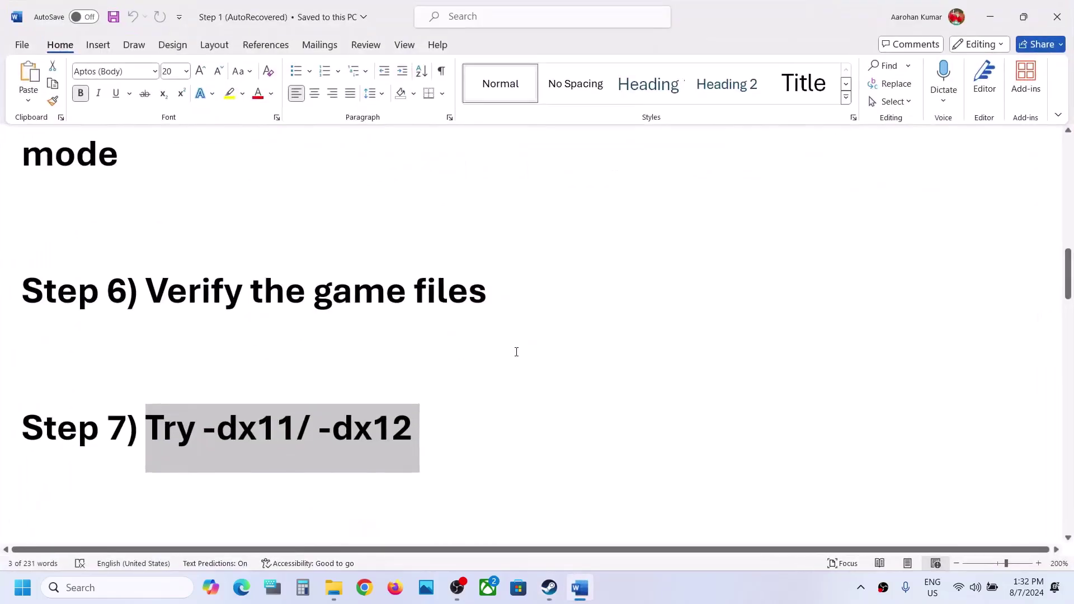
{"action": "scroll", "coordinate": [515, 353], "scroll_direction": "down", "scroll_amount": 3}
{"action": "left_click_drag", "start_coordinate": [190, 352], "coordinate": [812, 356]}
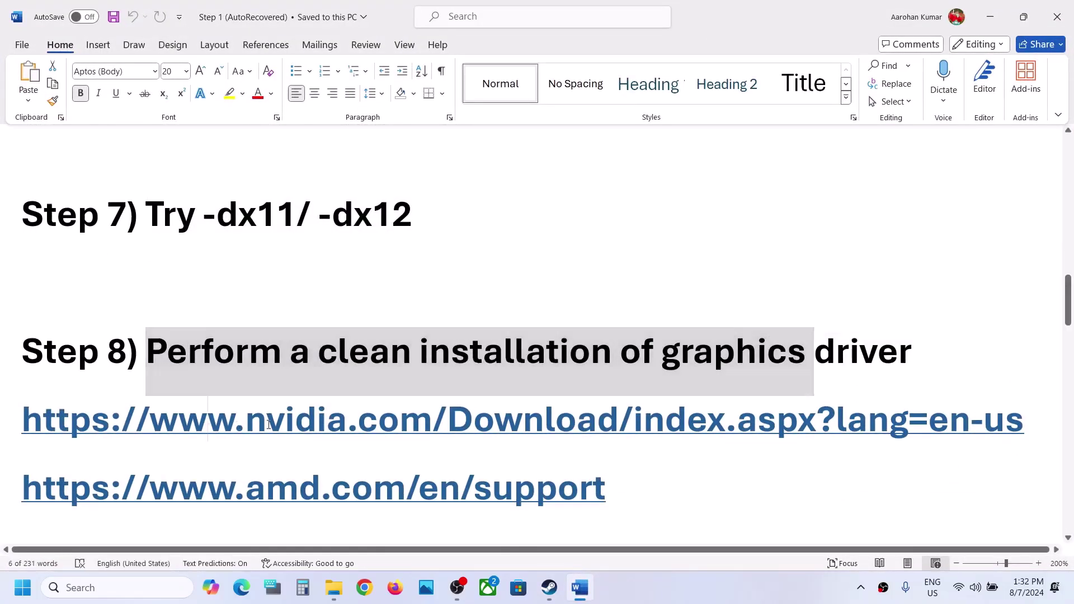
{"action": "left_click_drag", "start_coordinate": [212, 428], "coordinate": [577, 429]}
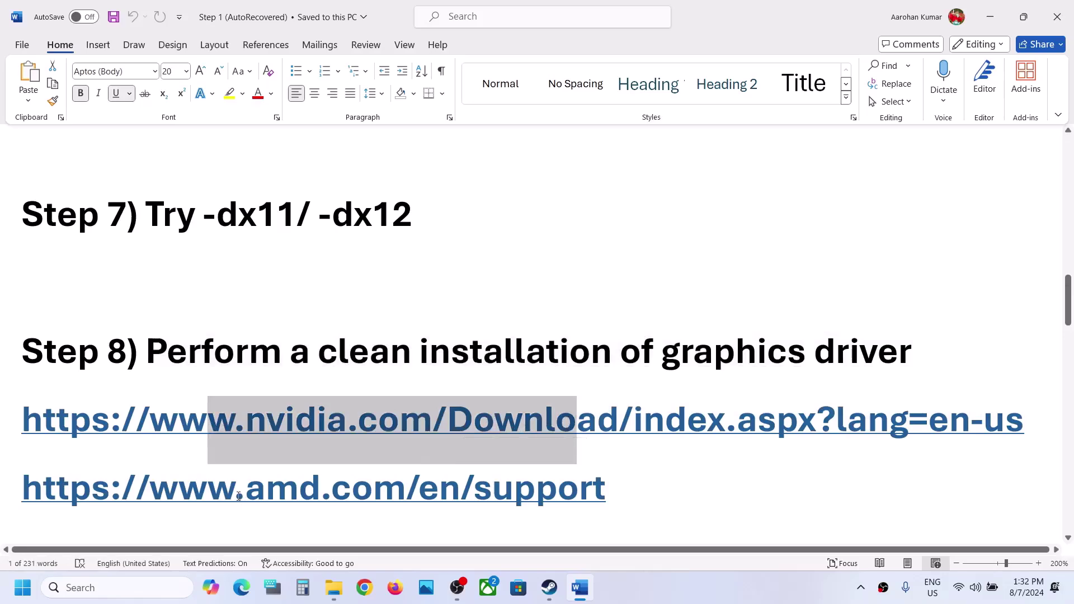
{"action": "left_click_drag", "start_coordinate": [235, 492], "coordinate": [474, 492]}
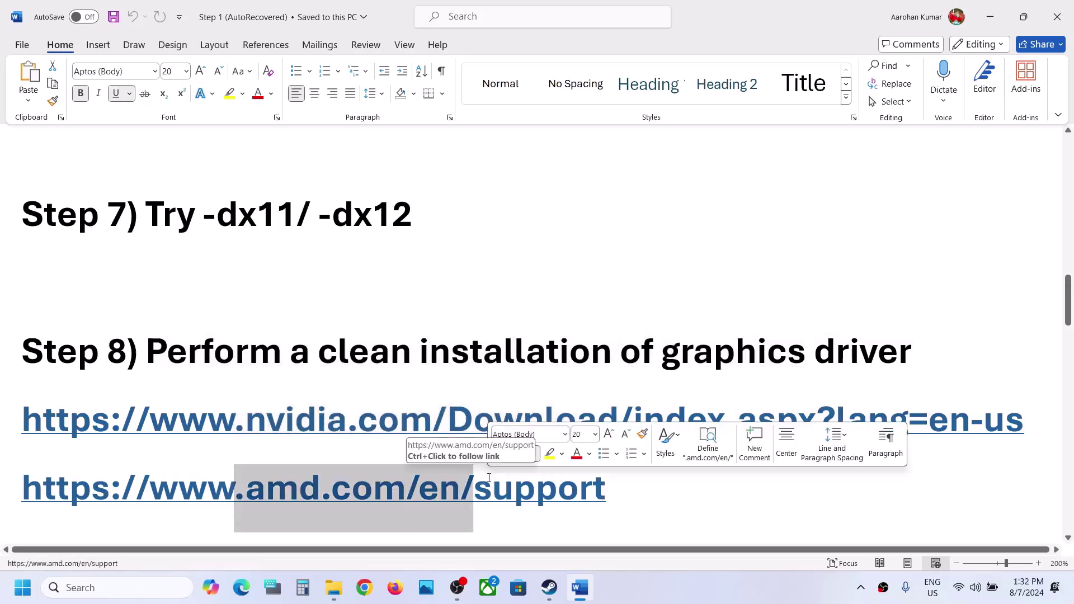
- On NVIDIA's driver download page in Chrome, choose GeForce, GeForce RTX 30 Series (Notebooks), GeForce RTX 3050 Laptop GPU and Windows 11
{"action": "left_click", "coordinate": [549, 587]}
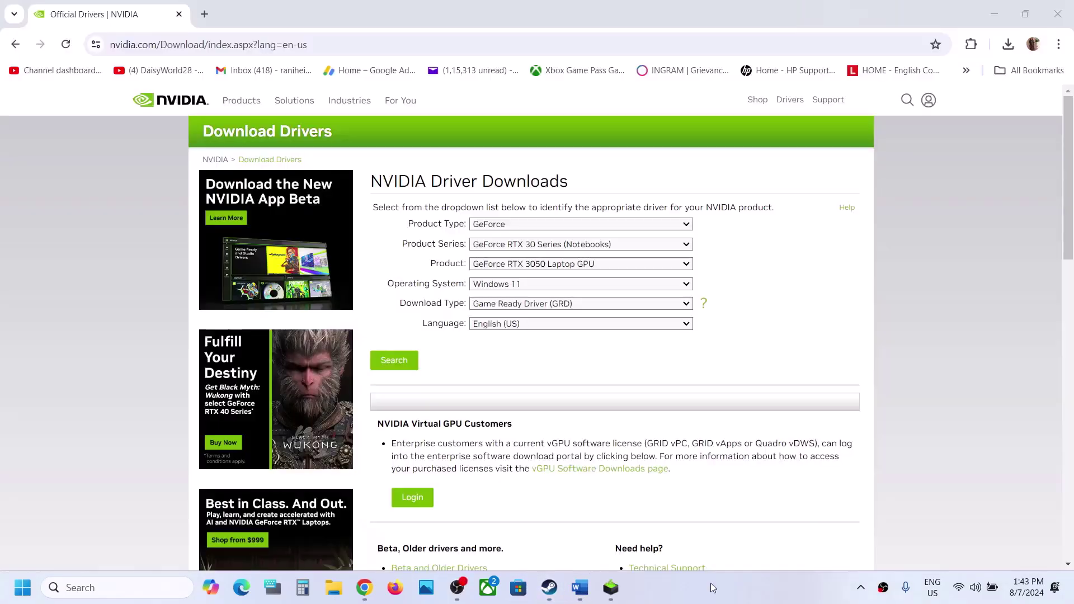
{"action": "left_click", "coordinate": [515, 226]}
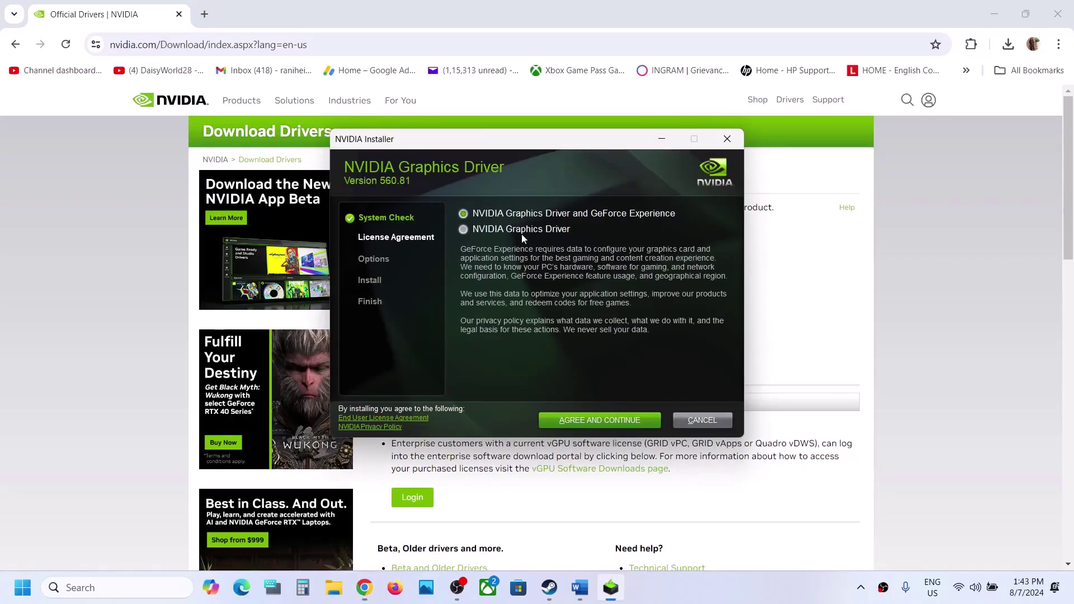
{"action": "key", "text": "alt+Tab"}
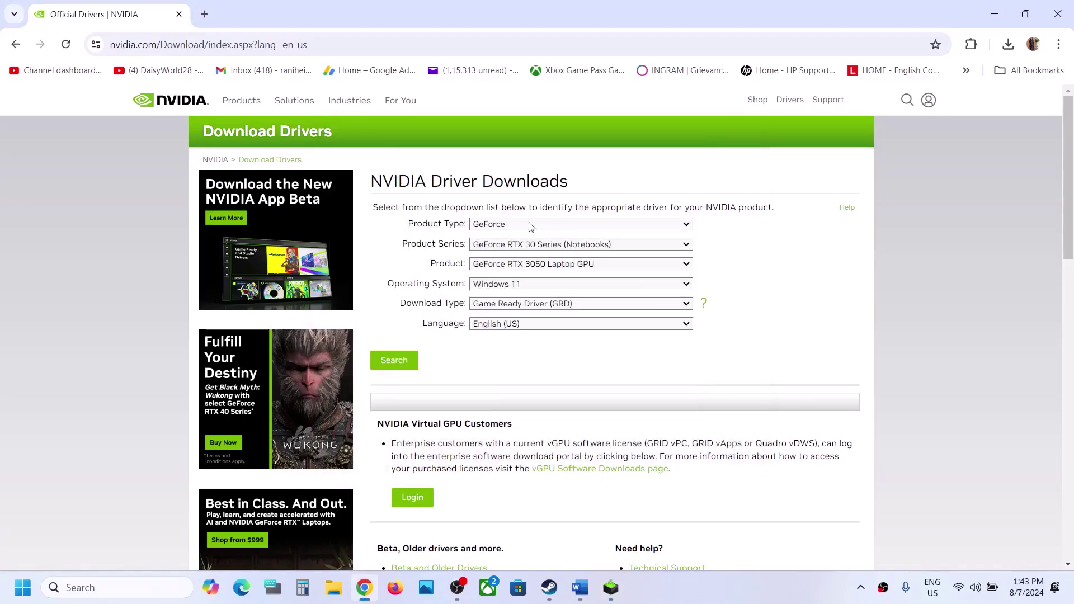
{"action": "left_click", "coordinate": [531, 227]}
{"action": "left_click", "coordinate": [788, 265]}
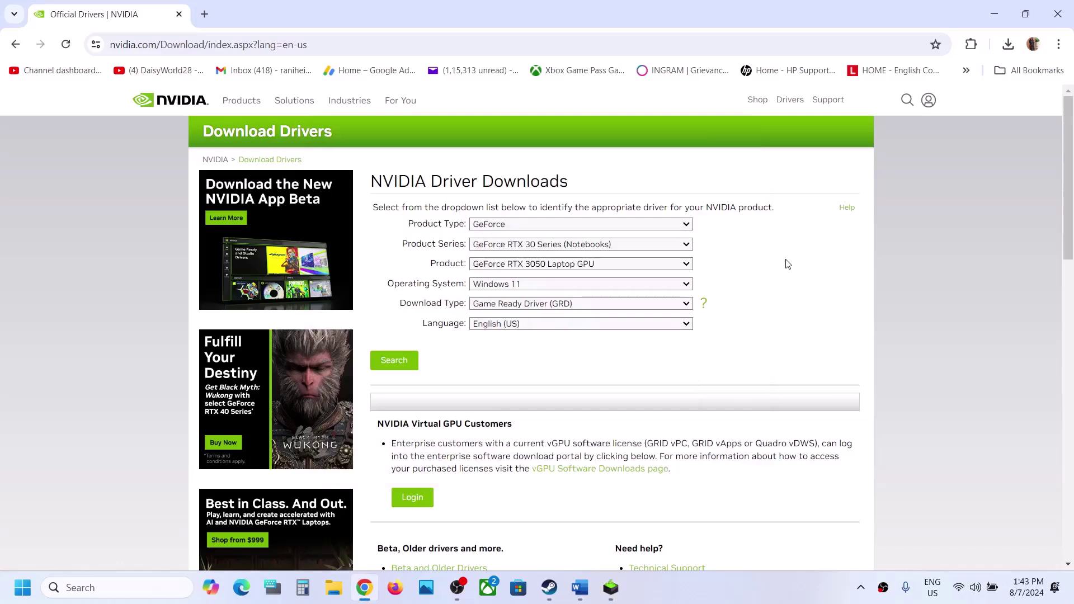
{"action": "left_click", "coordinate": [600, 246]}
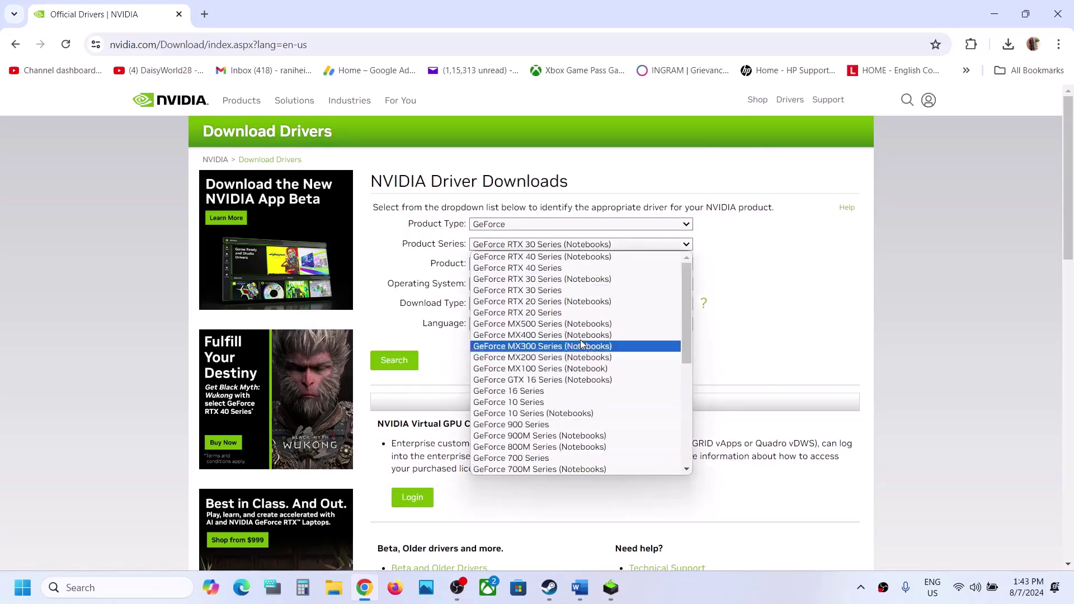
{"action": "left_click", "coordinate": [573, 280]}
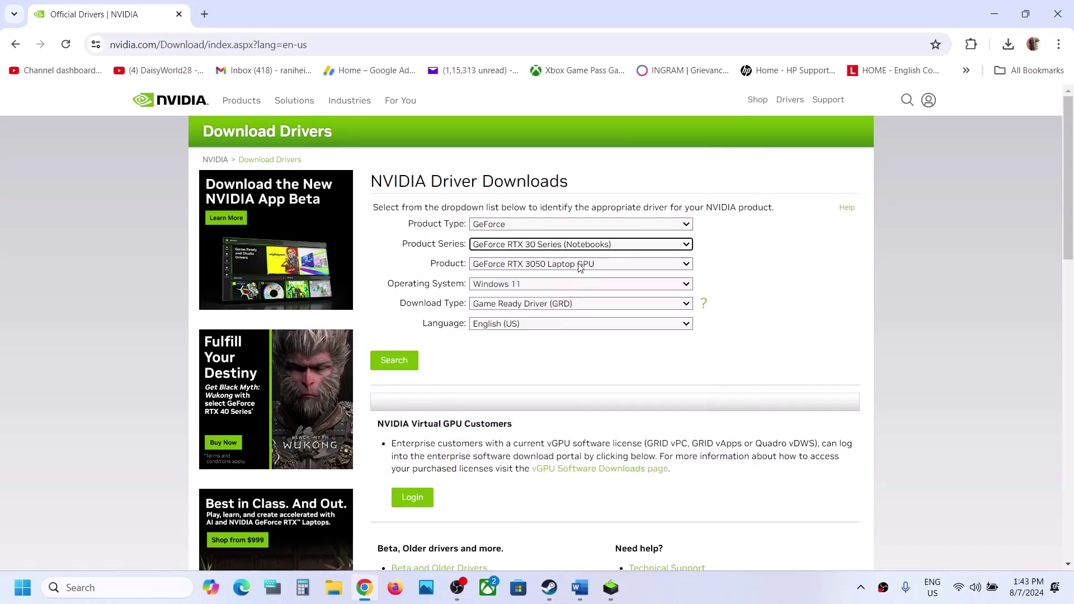
{"action": "left_click", "coordinate": [580, 265]}
{"action": "left_click", "coordinate": [570, 344]}
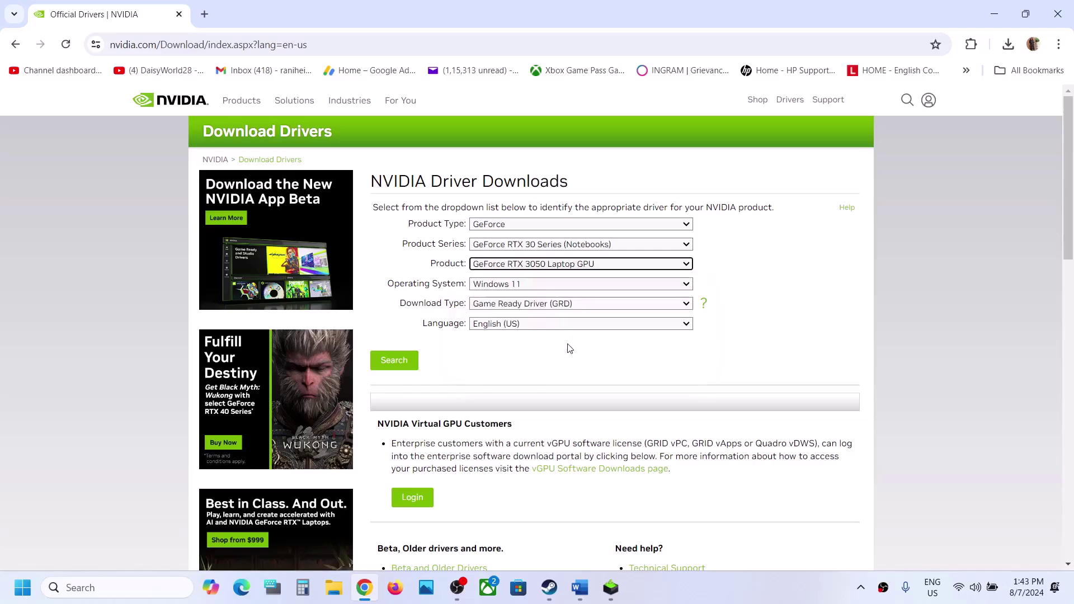
{"action": "left_click", "coordinate": [526, 288]}
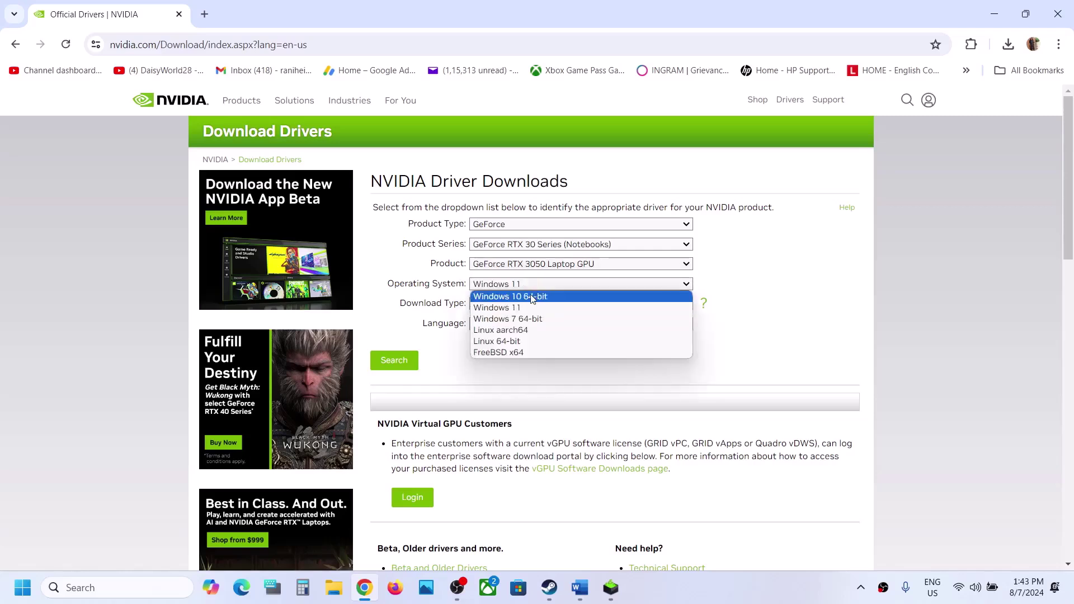
{"action": "left_click", "coordinate": [526, 308]}
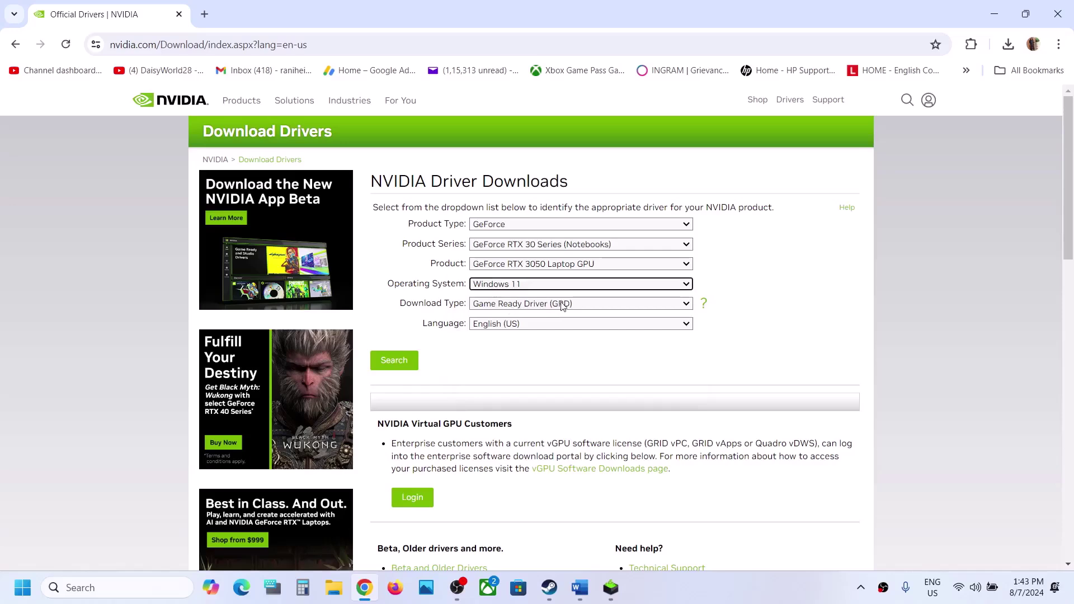
- Search for the matching GeForce Game Ready Driver and open its download confirmation page
{"action": "left_click", "coordinate": [405, 362]}
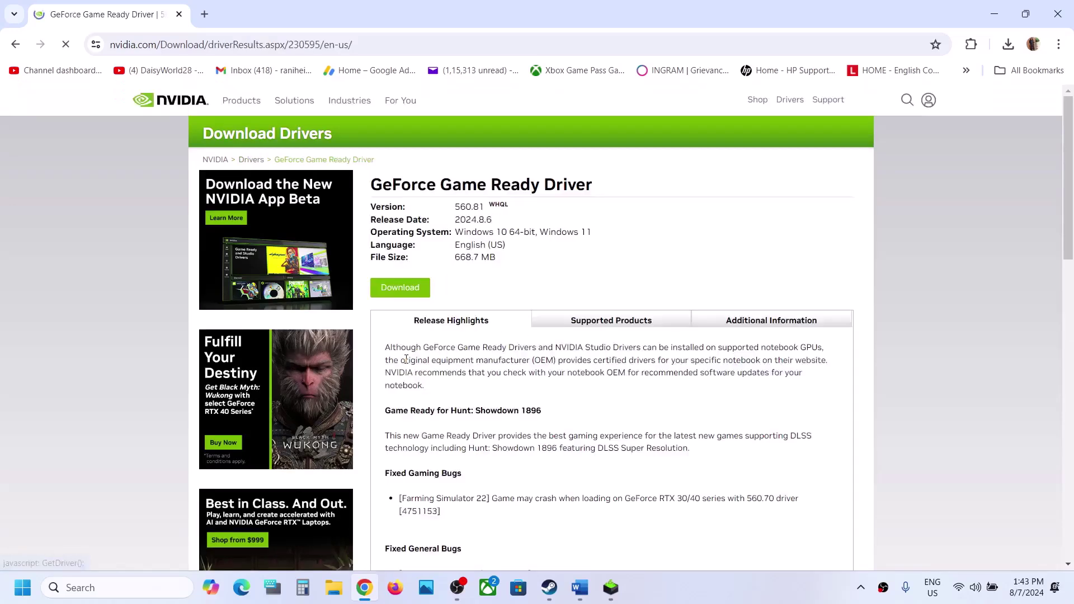
{"action": "left_click", "coordinate": [404, 292]}
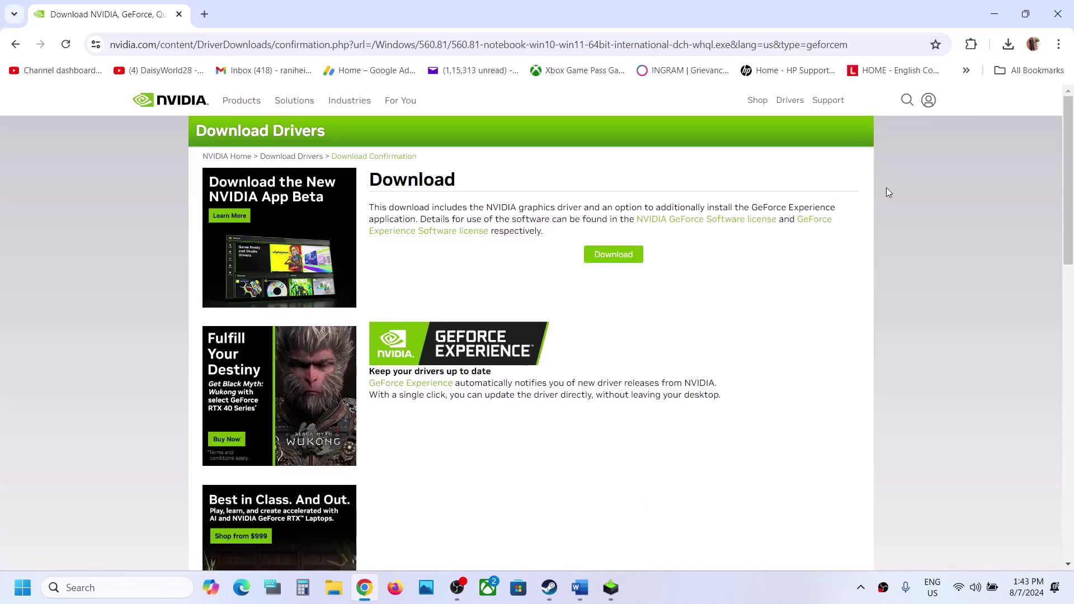
- In the NVIDIA Installer, accept the licence for Graphics Driver and GeForce Experience, choose Custom (Advanced), and start a clean installation
{"action": "left_click", "coordinate": [611, 585]}
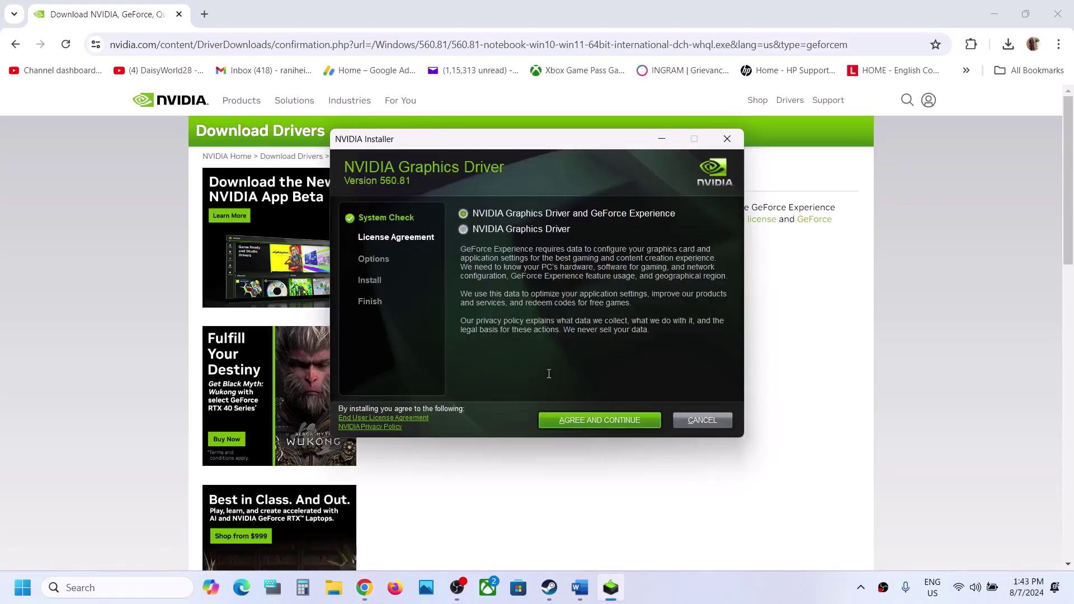
{"action": "left_click", "coordinate": [610, 420]}
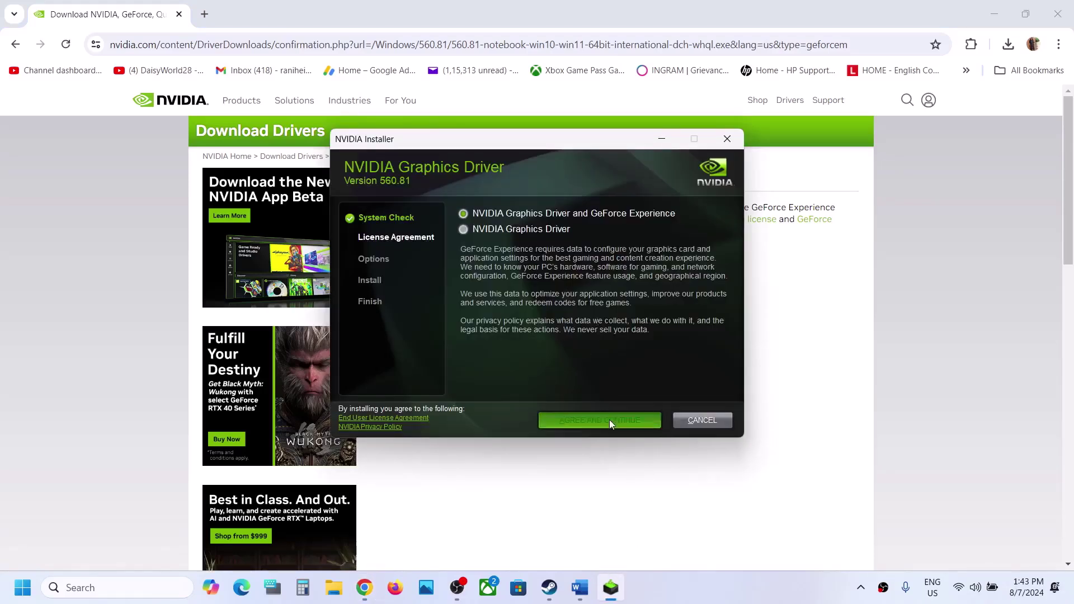
{"action": "left_click", "coordinate": [497, 295]}
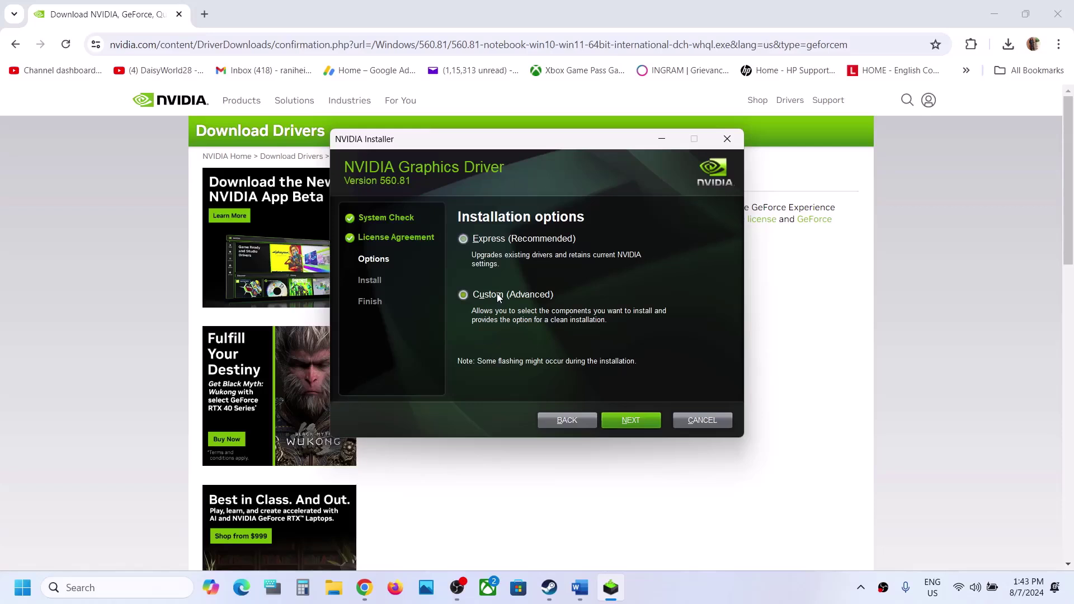
{"action": "left_click", "coordinate": [629, 420]}
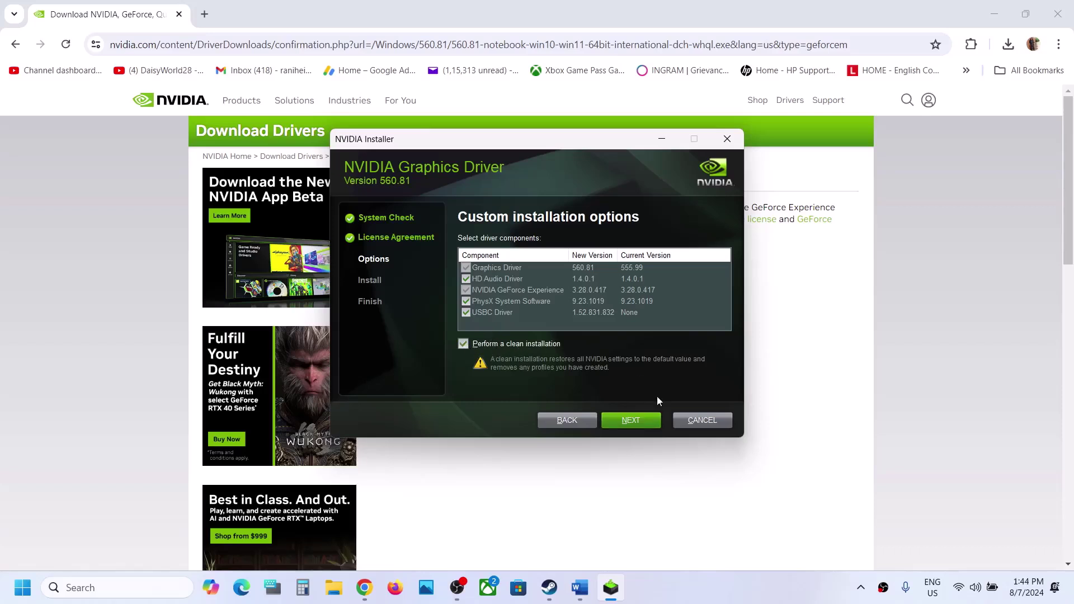
{"action": "left_click", "coordinate": [637, 422]}
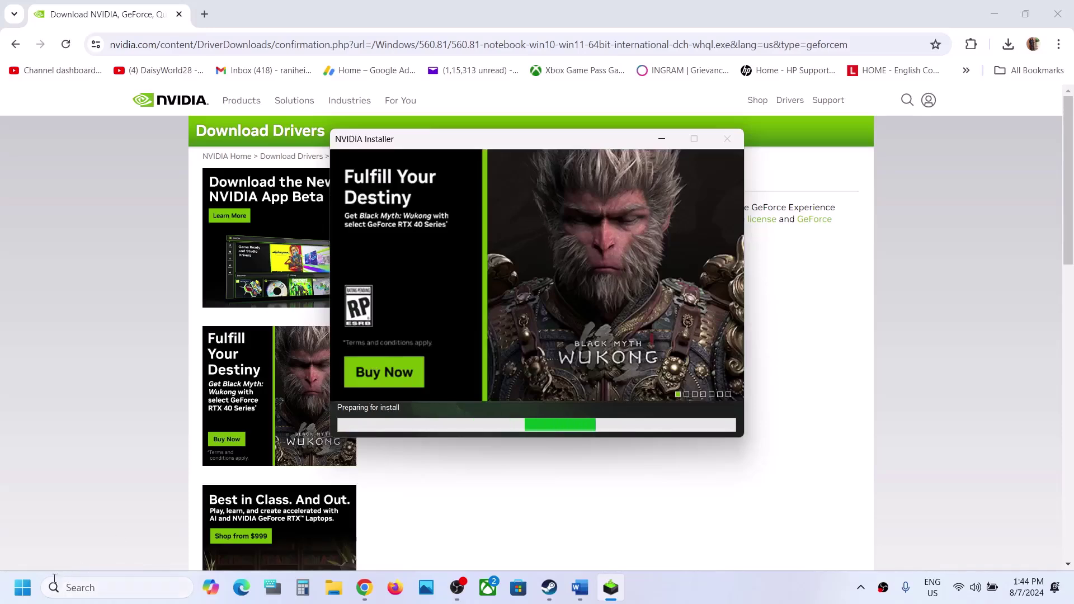
- Show the Windows power options with Restart, and dismiss them without choosing one
{"action": "left_click", "coordinate": [22, 587]}
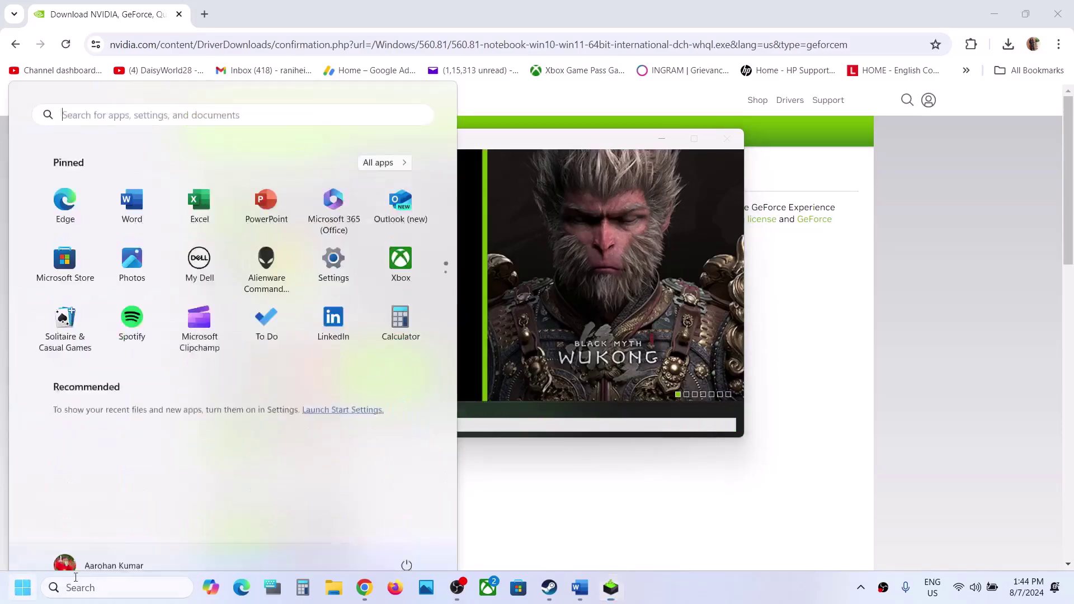
{"action": "left_click", "coordinate": [406, 540]}
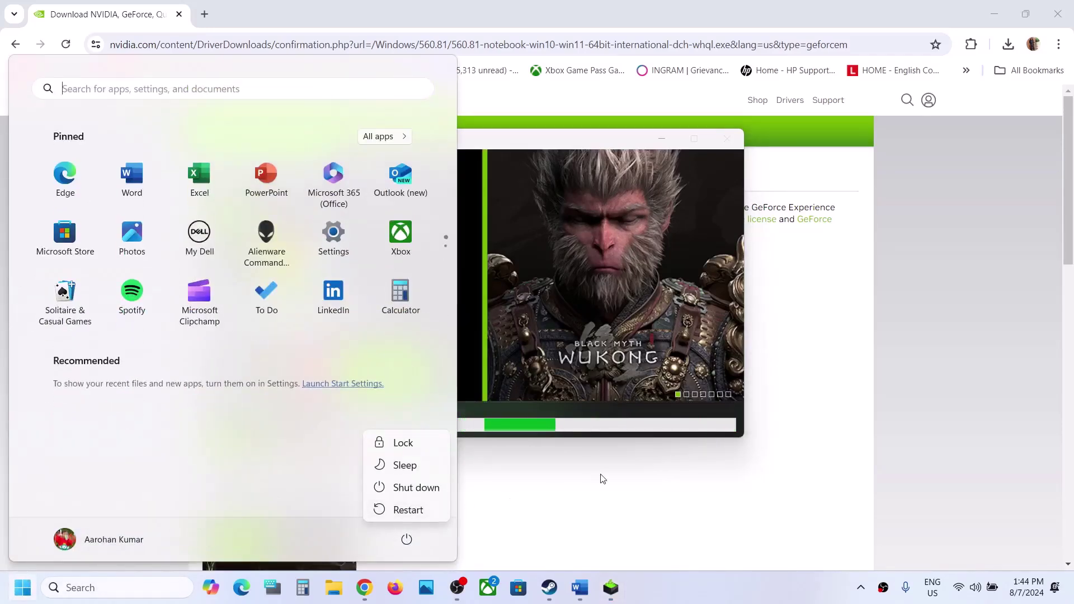
{"action": "key", "text": "Escape"}
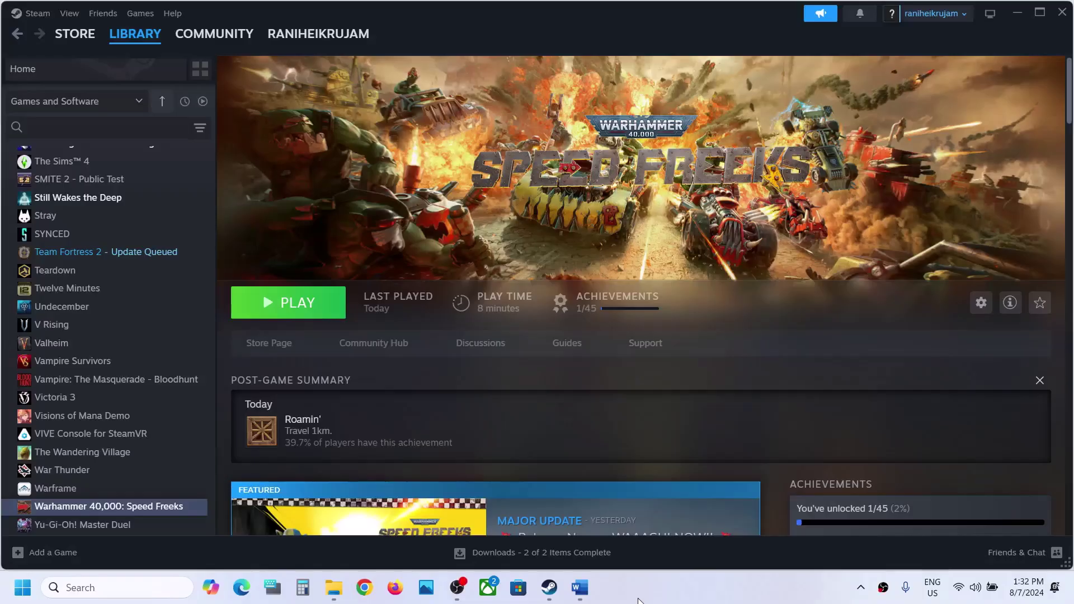
- Return to the Word document, copy "graphics" from Step 9, and search Windows with it to open Graphics settings
{"action": "left_click", "coordinate": [580, 588]}
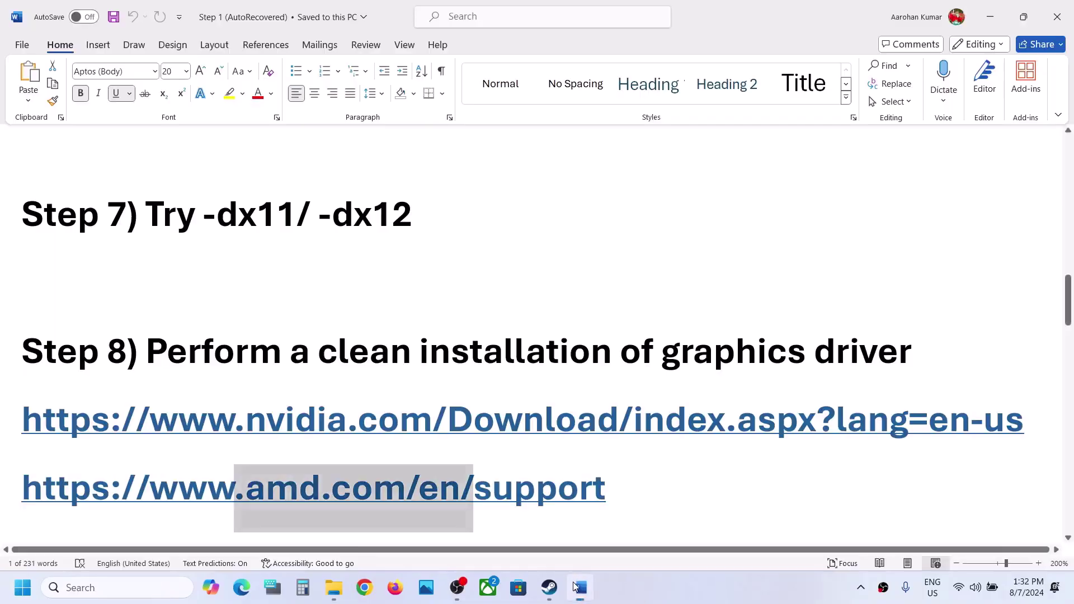
{"action": "scroll", "coordinate": [461, 347], "scroll_direction": "down", "scroll_amount": 5}
{"action": "scroll", "coordinate": [462, 346], "scroll_direction": "up", "scroll_amount": 3}
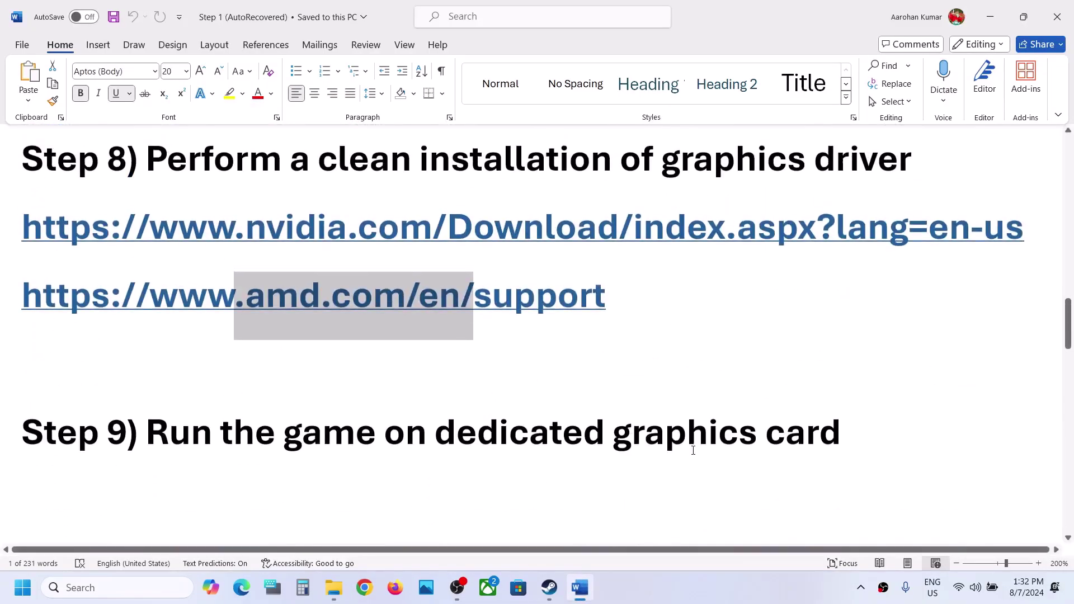
{"action": "double_click", "coordinate": [677, 436]}
{"action": "key", "text": "ctrl+c"}
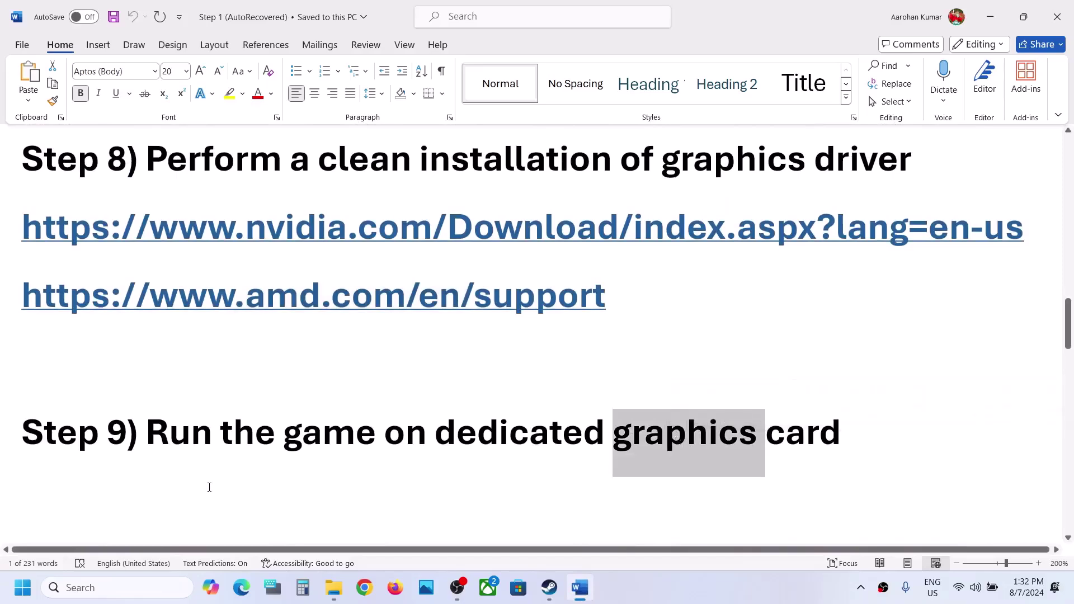
{"action": "left_click", "coordinate": [164, 587]}
{"action": "key", "text": "ctrl+v"}
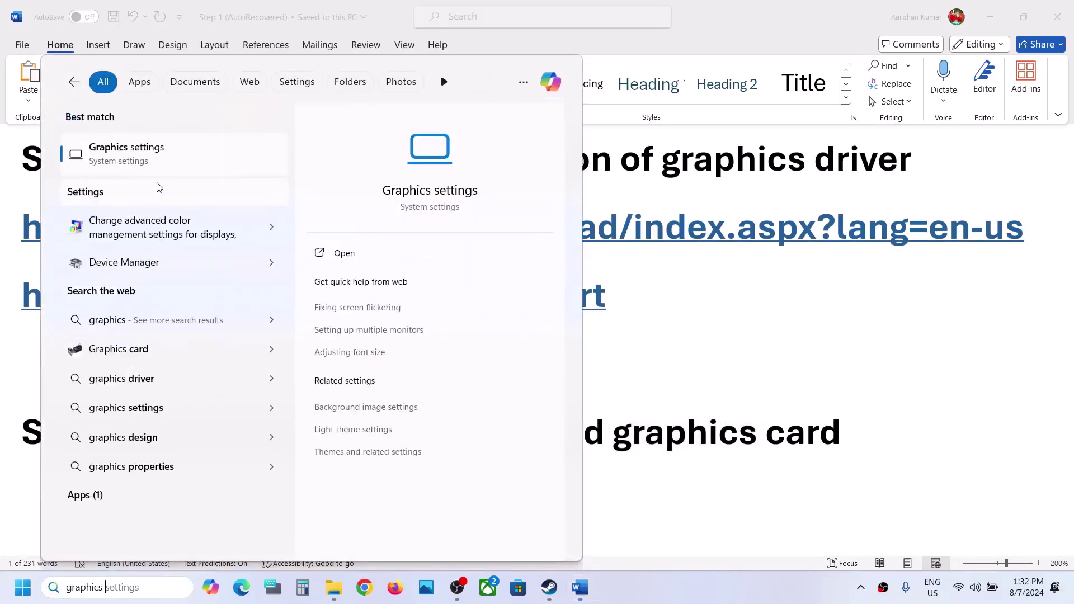
{"action": "left_click", "coordinate": [162, 165]}
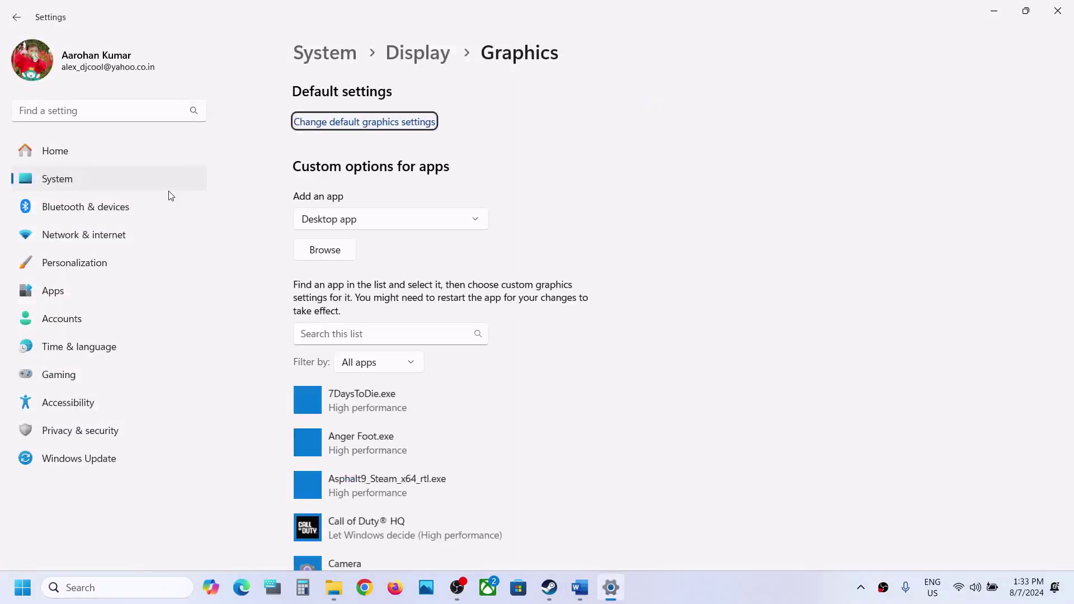
- Add the SpeedFreeks application from the steamapps\common\WHSF1 folder to the custom graphics options for apps
{"action": "left_click", "coordinate": [335, 258]}
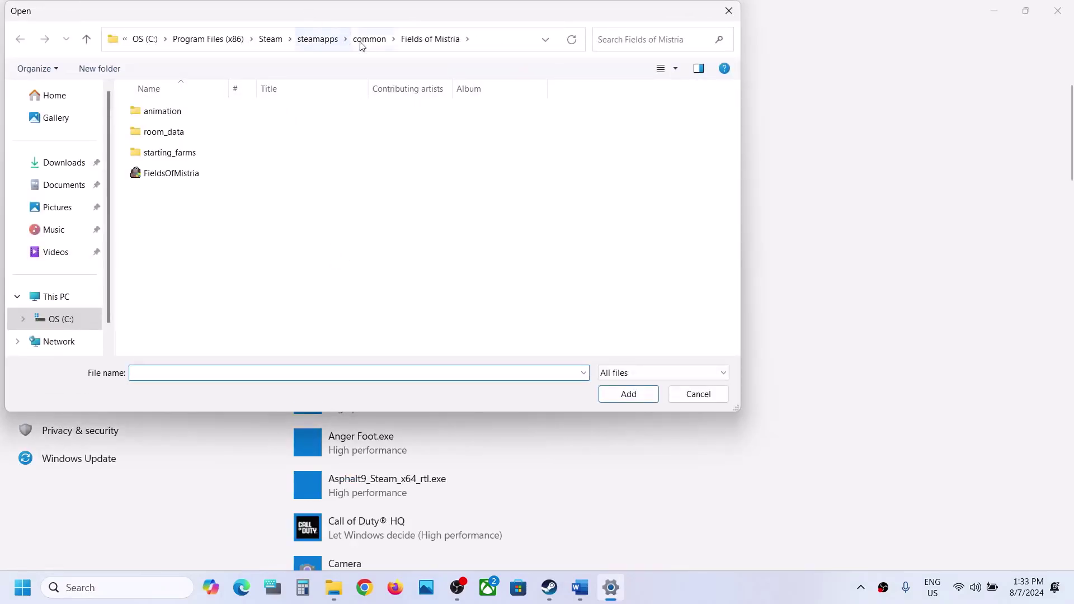
{"action": "left_click", "coordinate": [361, 44]}
{"action": "left_click", "coordinate": [173, 319]}
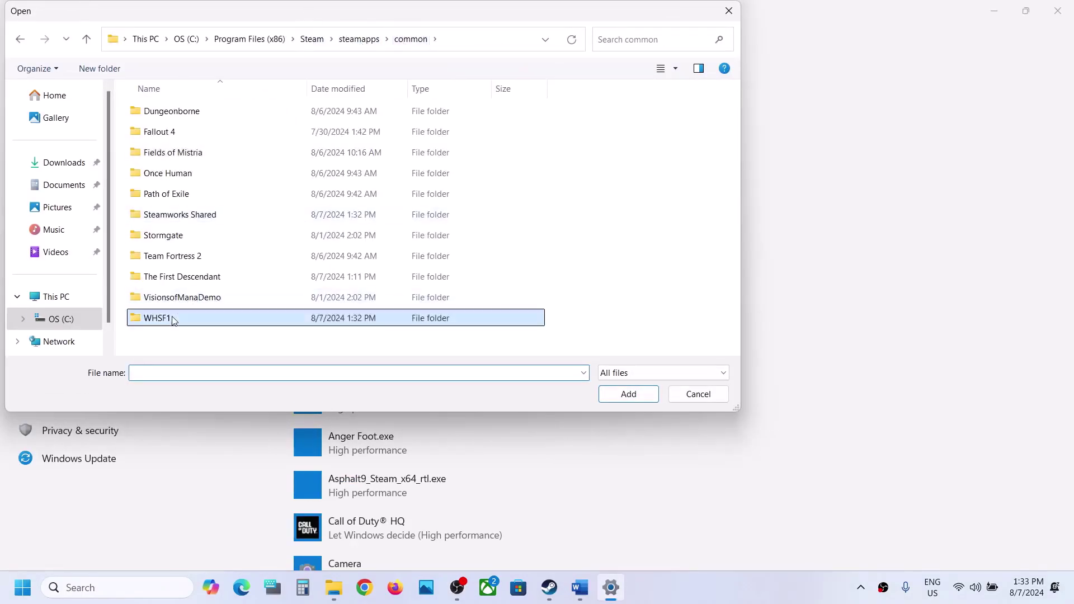
{"action": "double_click", "coordinate": [172, 319]}
{"action": "left_click", "coordinate": [172, 197]}
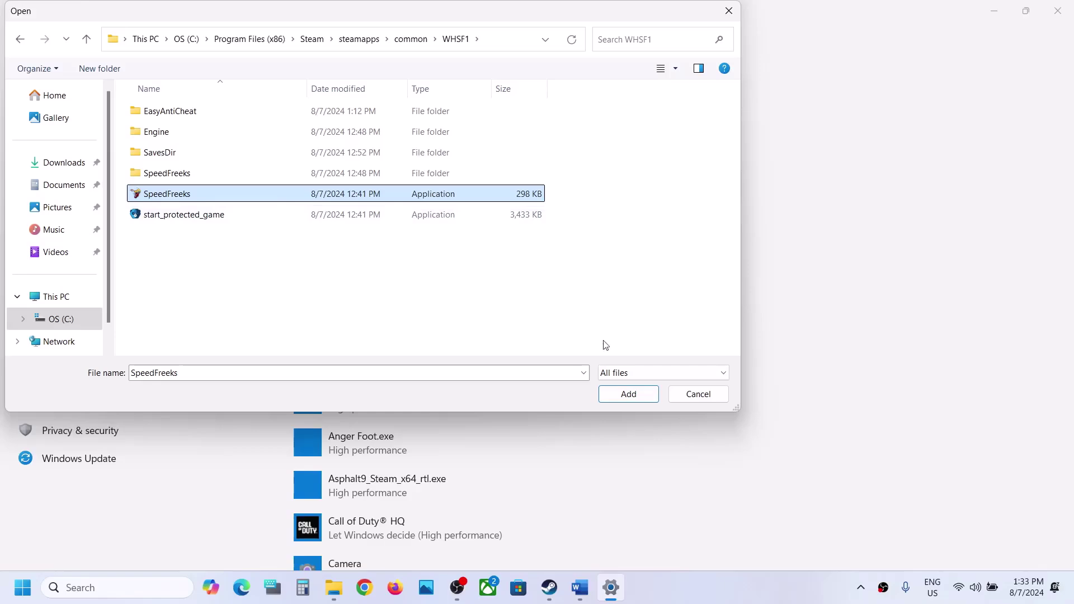
{"action": "left_click", "coordinate": [617, 395]}
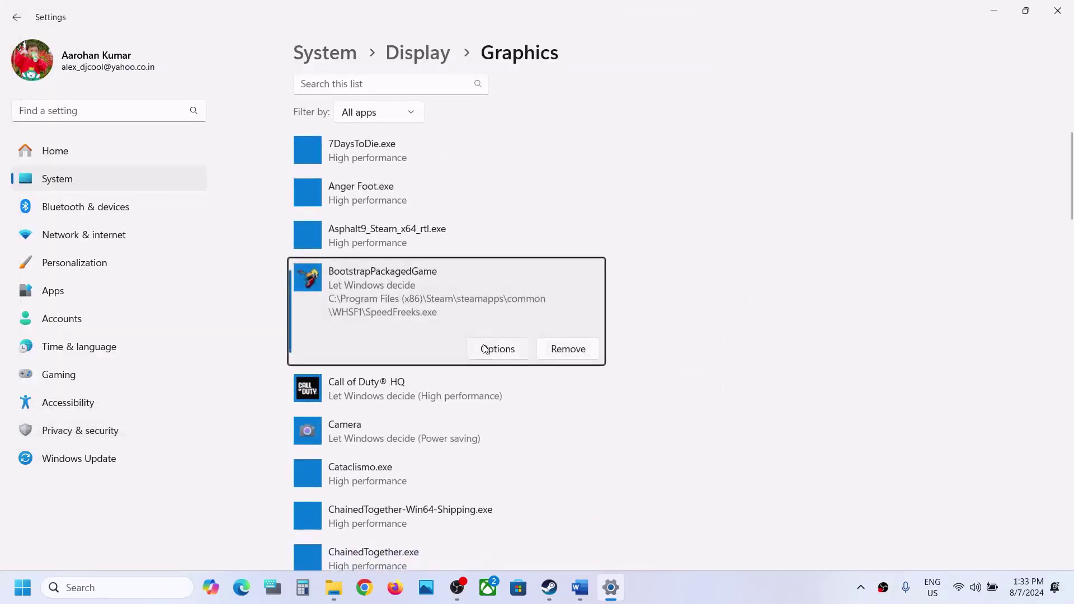
- Set the graphics preference of the added SpeedFreeks.exe entry to High performance and save it
{"action": "left_click", "coordinate": [485, 349]}
{"action": "left_click", "coordinate": [465, 284]}
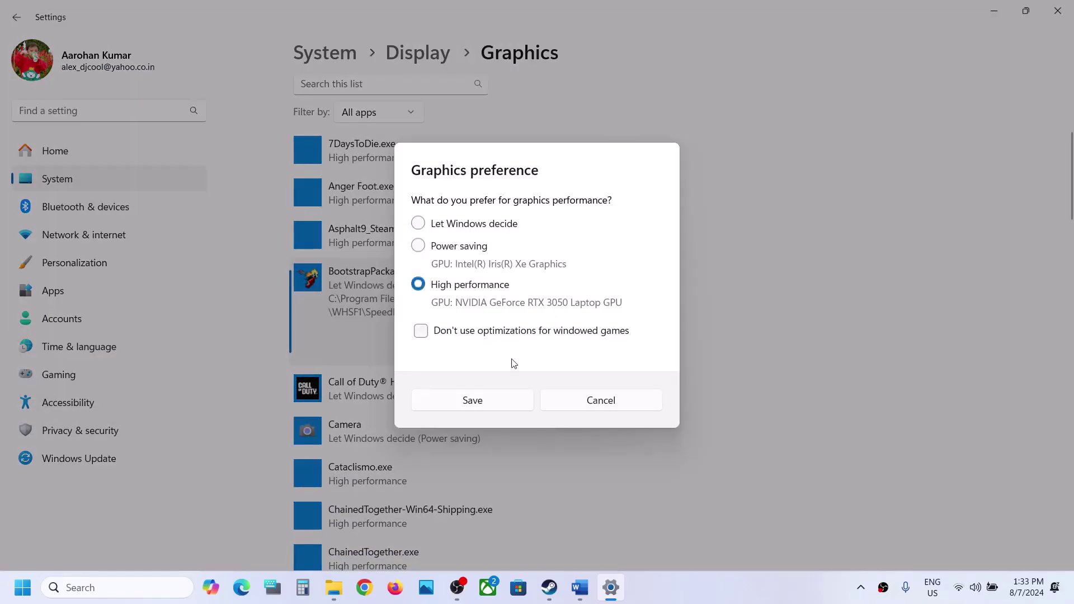
{"action": "left_click", "coordinate": [473, 404]}
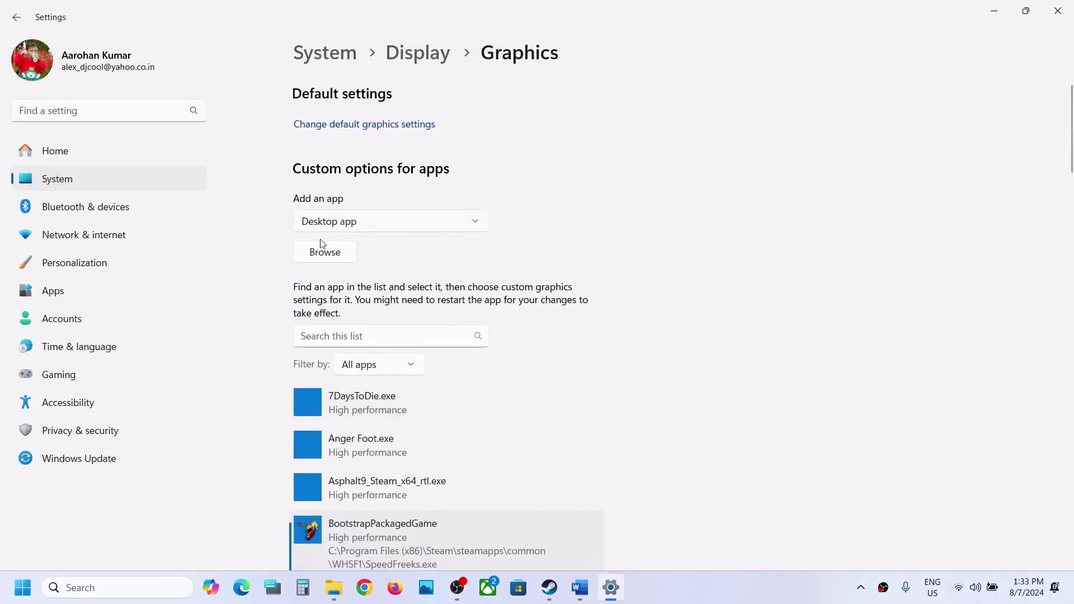
- Add SpeedFreeksClient-Win64-Shipping from WHSF1\SpeedFreeks\Binaries\Win64 to the custom graphics options for apps
{"action": "left_click", "coordinate": [324, 253]}
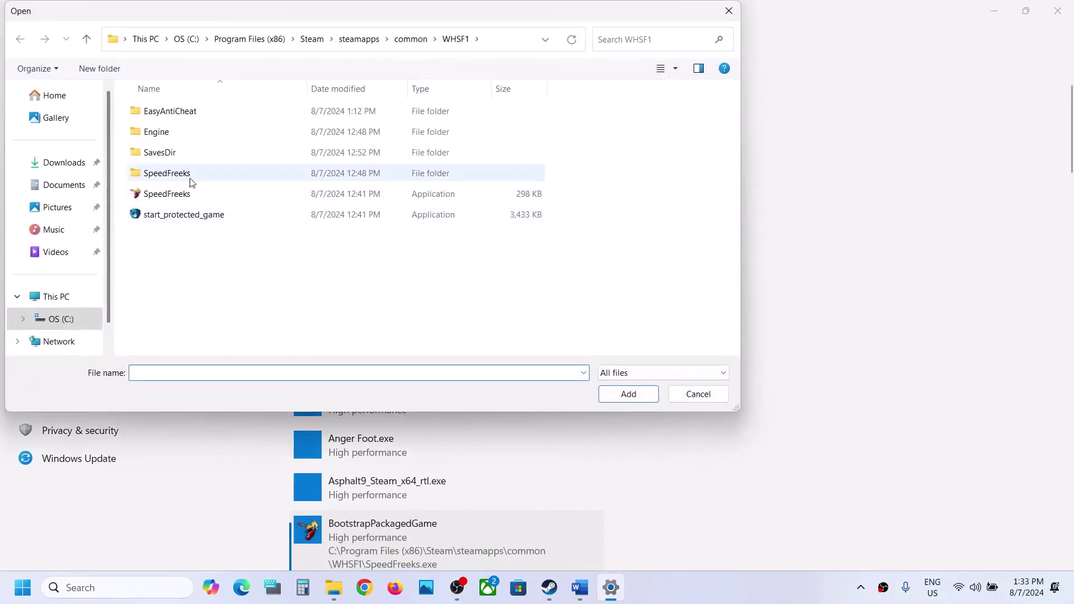
{"action": "left_click", "coordinate": [186, 177]}
{"action": "double_click", "coordinate": [186, 177]}
{"action": "double_click", "coordinate": [190, 113]}
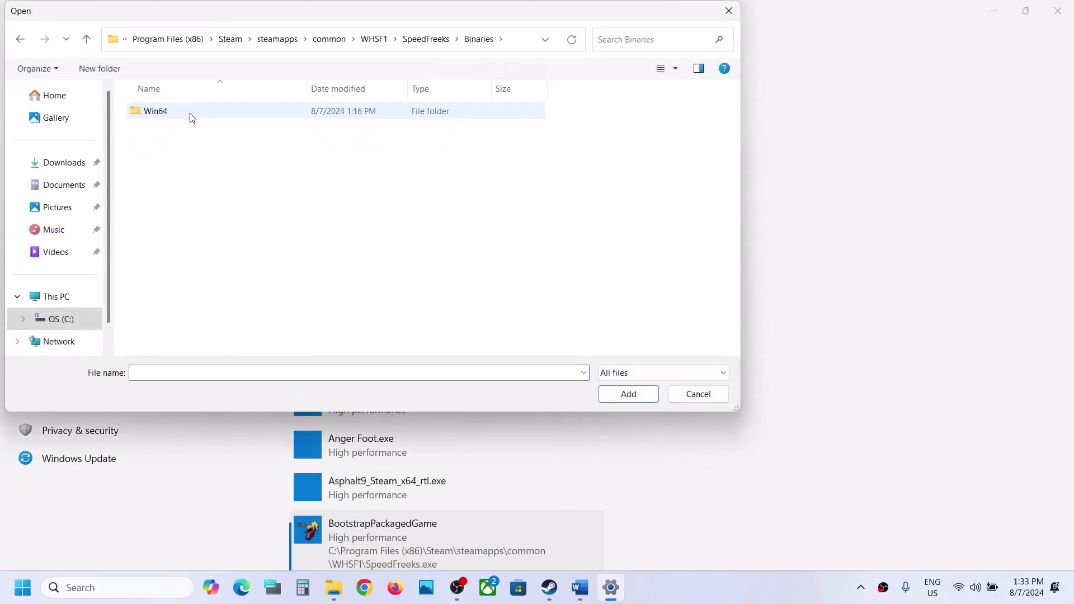
{"action": "double_click", "coordinate": [189, 113]}
{"action": "left_click", "coordinate": [217, 130]}
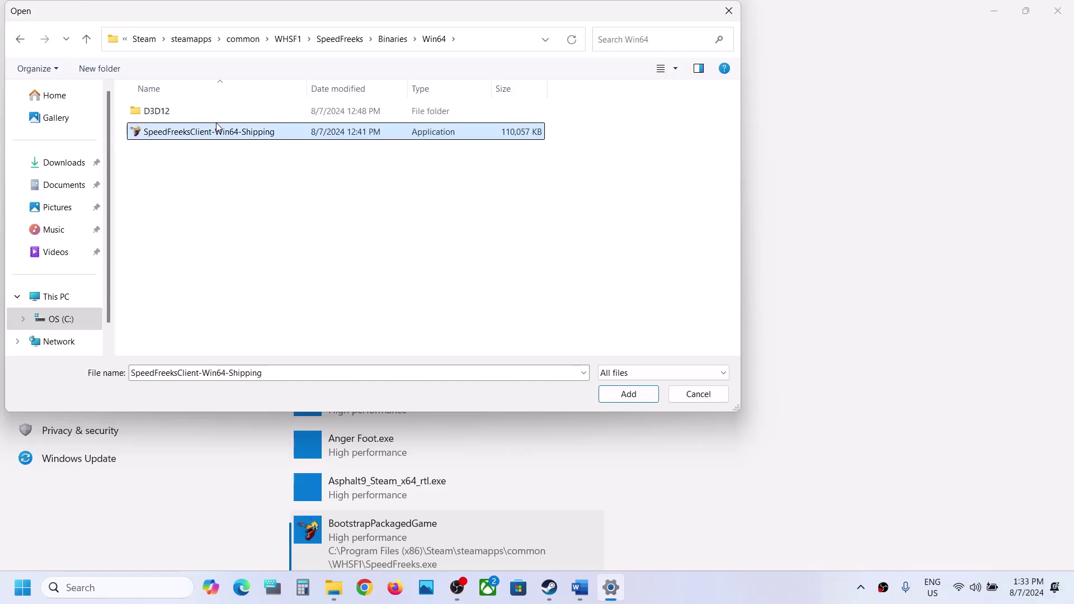
{"action": "left_click", "coordinate": [631, 397]}
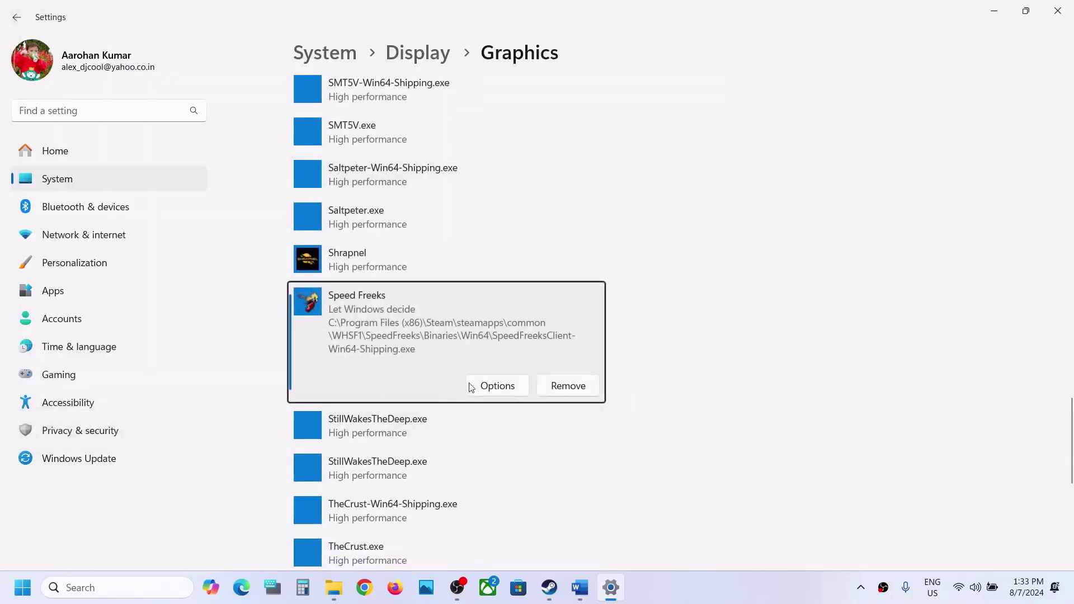
- Set the graphics preference of the Win64-Shipping Speed Freeks entry to High performance and save it
{"action": "left_click", "coordinate": [487, 390]}
{"action": "left_click", "coordinate": [465, 288]}
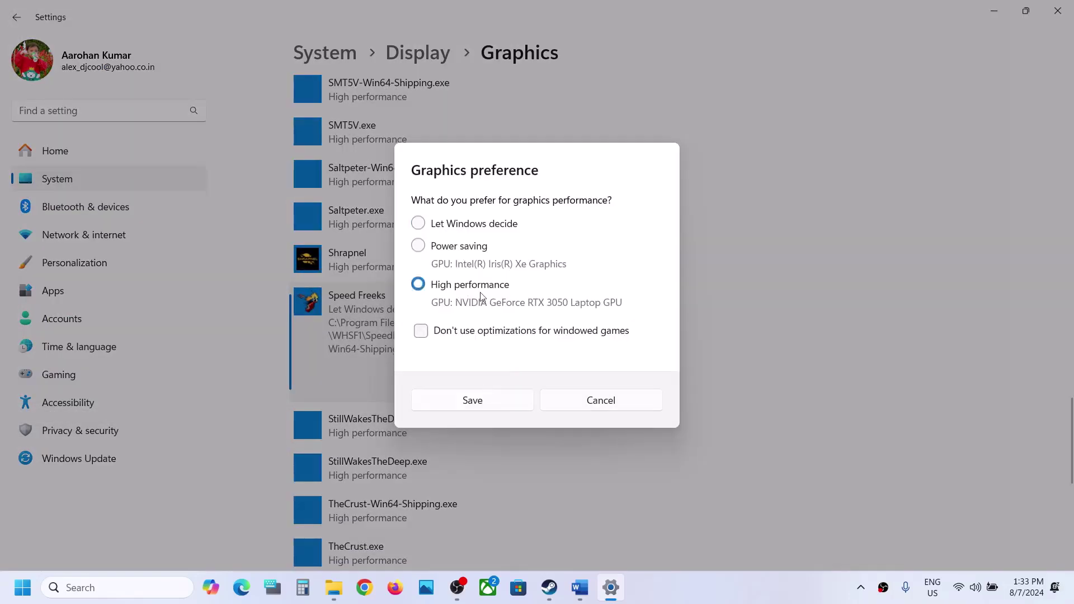
{"action": "left_click", "coordinate": [498, 401]}
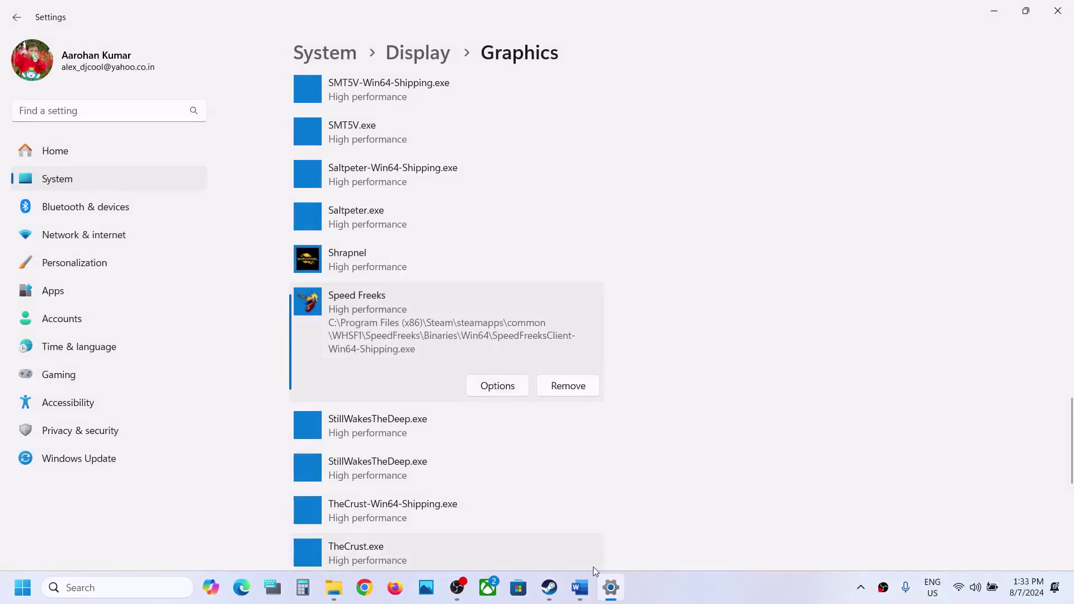
- Copy the Visual C++ link under Step 10 in the Word document and open it in a maximized Chrome window
{"action": "left_click", "coordinate": [550, 589]}
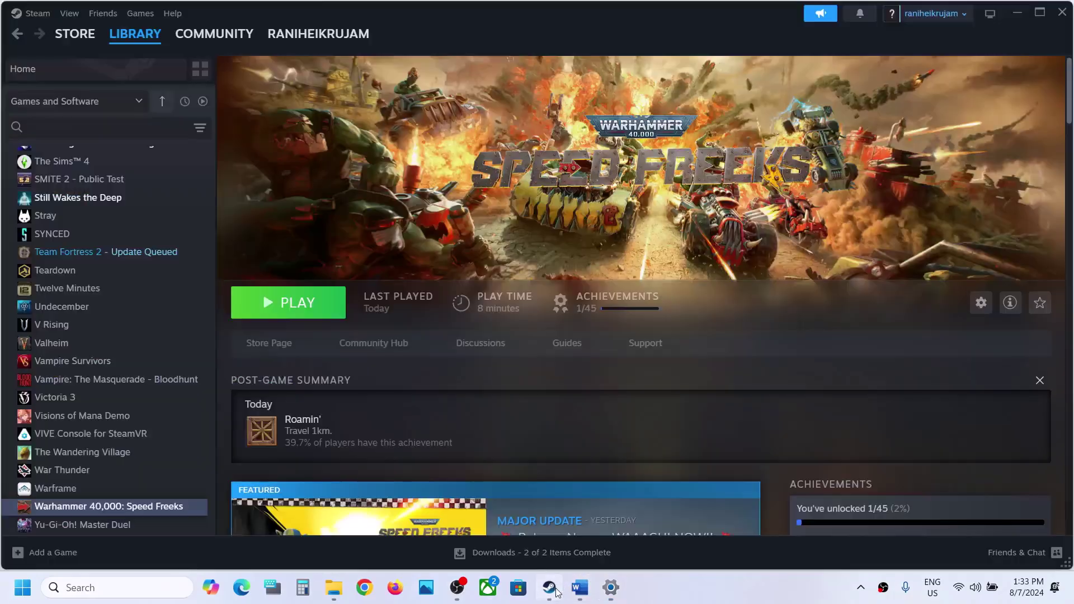
{"action": "left_click", "coordinate": [584, 595]}
{"action": "scroll", "coordinate": [442, 374], "scroll_direction": "down", "scroll_amount": 3}
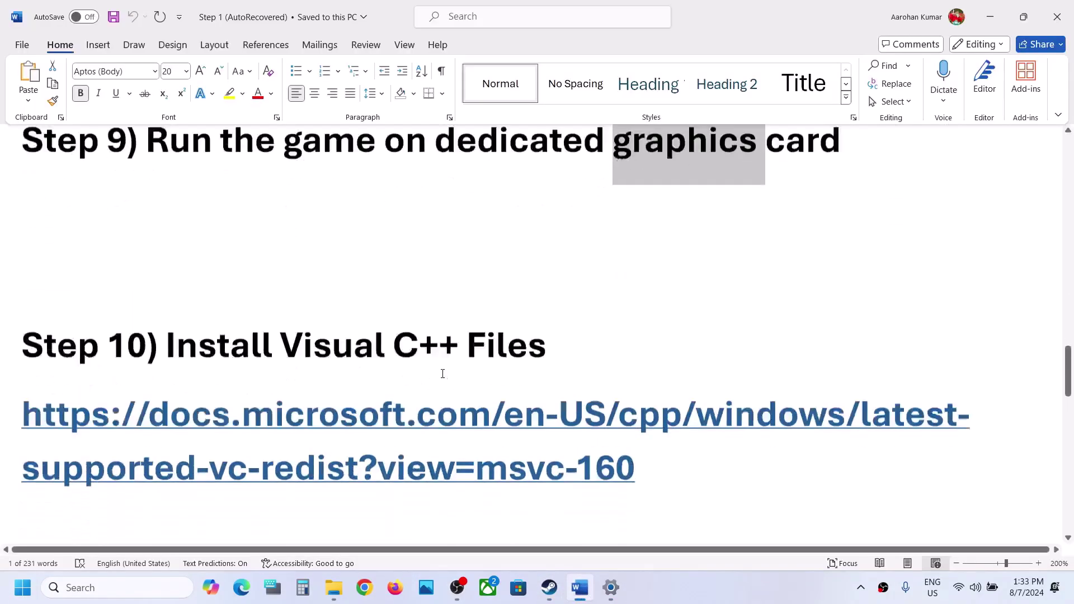
{"action": "left_click_drag", "start_coordinate": [672, 355], "coordinate": [14, 318]}
{"action": "key", "text": "ctrl+c"}
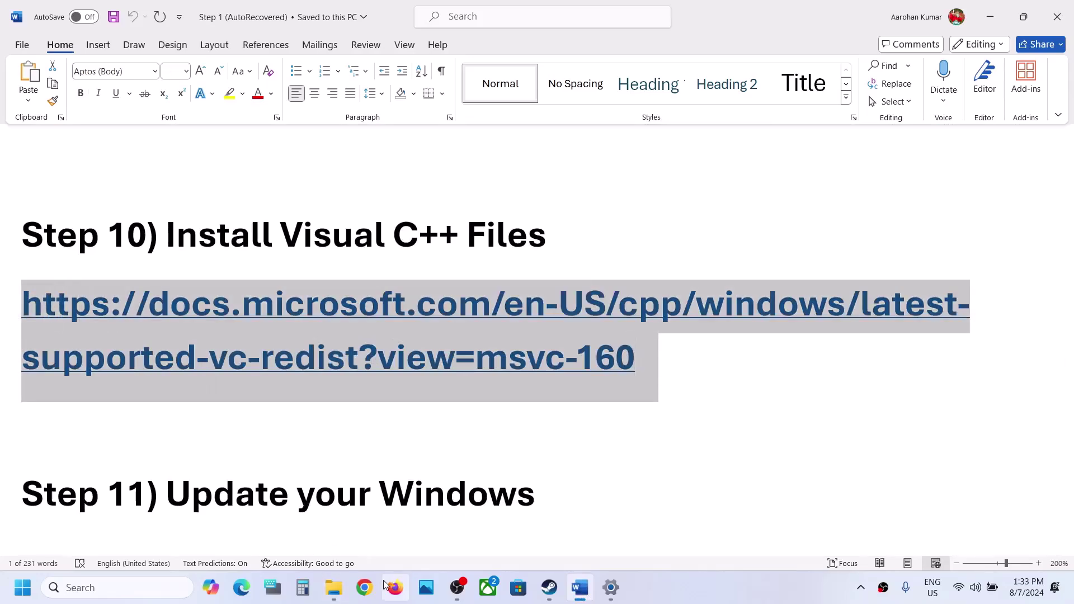
{"action": "left_click", "coordinate": [364, 587]}
{"action": "key", "text": "ctrl+v"}
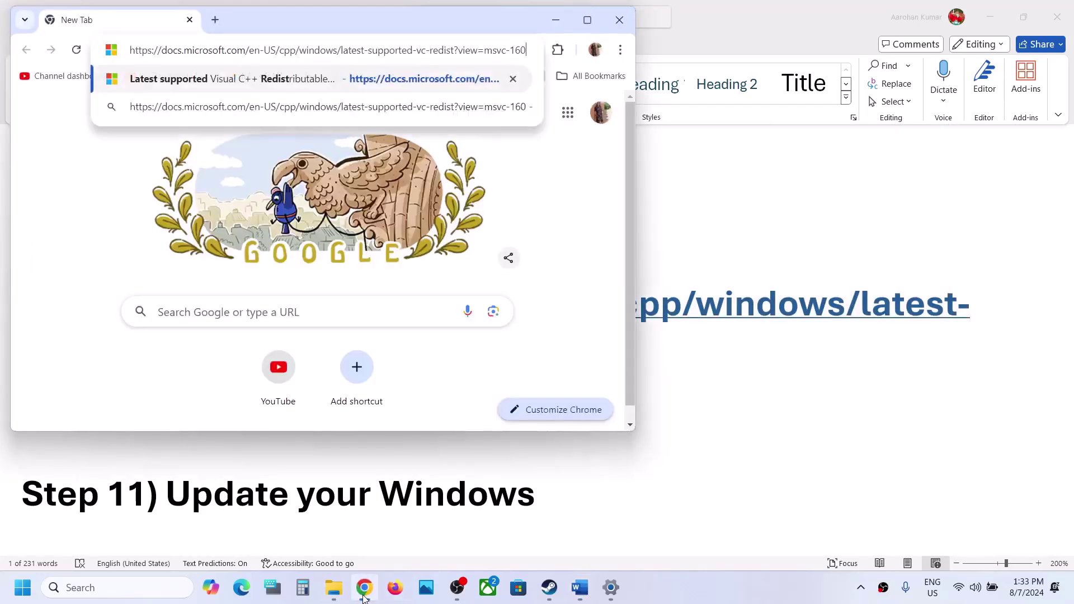
{"action": "key", "text": "Return"}
{"action": "left_click", "coordinate": [587, 20]}
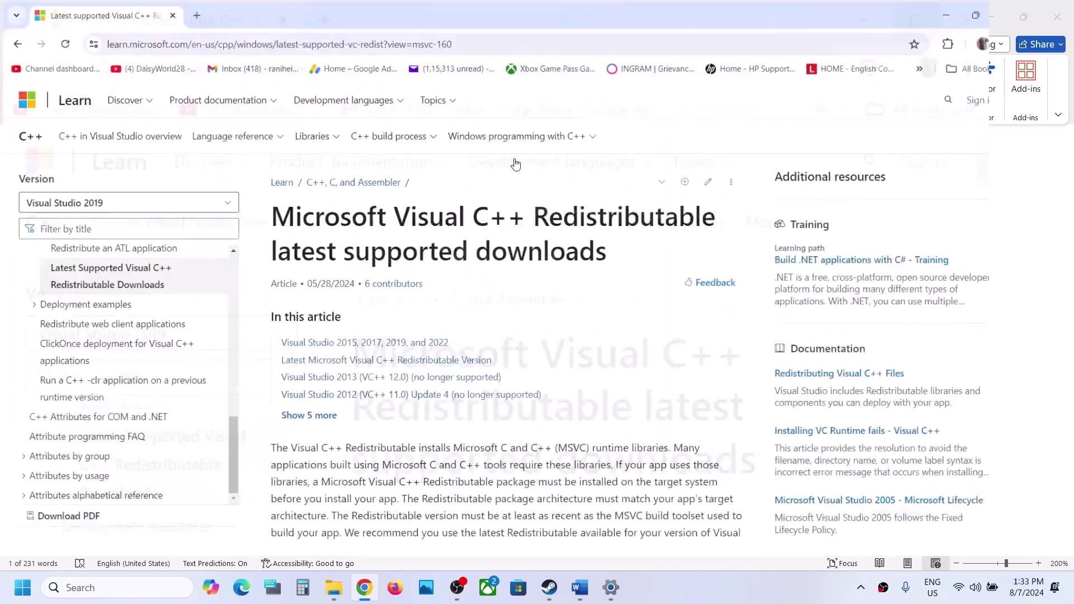
- Find the Visual Studio 2015, 2017, 2019, and 2022 section and download the X86 Visual C++ Redistributable
{"action": "scroll", "coordinate": [447, 307], "scroll_direction": "down", "scroll_amount": 10}
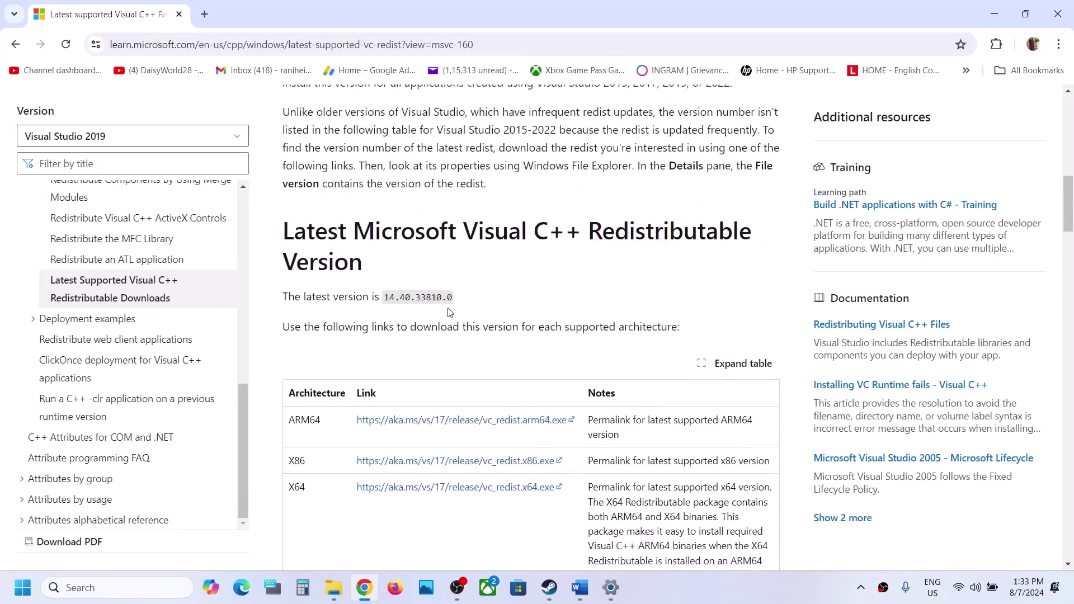
{"action": "scroll", "coordinate": [450, 312], "scroll_direction": "down", "scroll_amount": 3}
{"action": "scroll", "coordinate": [551, 232], "scroll_direction": "up", "scroll_amount": 6}
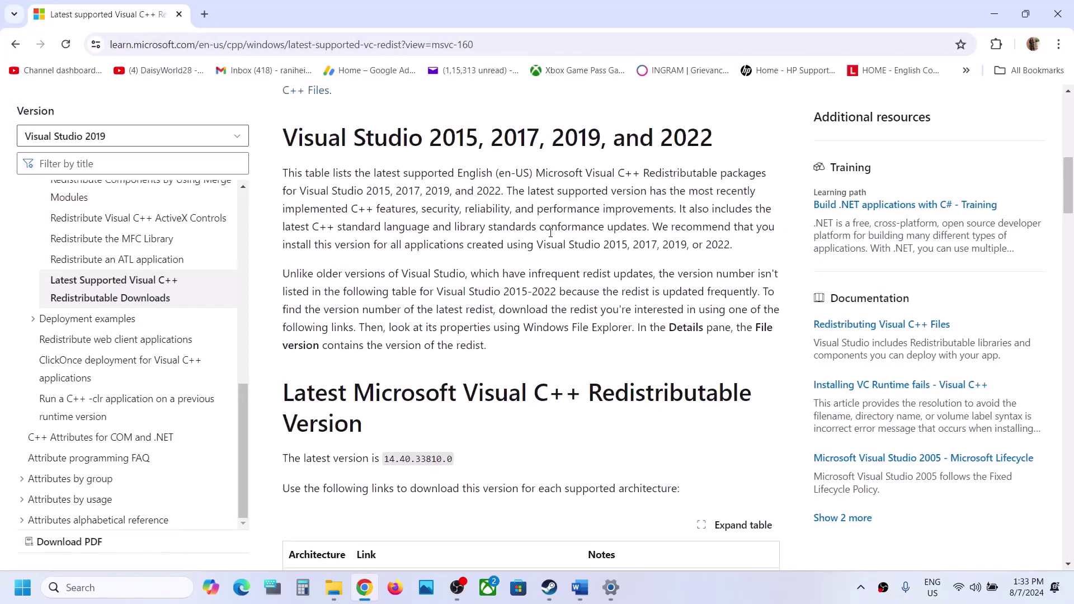
{"action": "scroll", "coordinate": [550, 232], "scroll_direction": "down", "scroll_amount": 1}
{"action": "left_click_drag", "start_coordinate": [492, 100], "coordinate": [731, 108]}
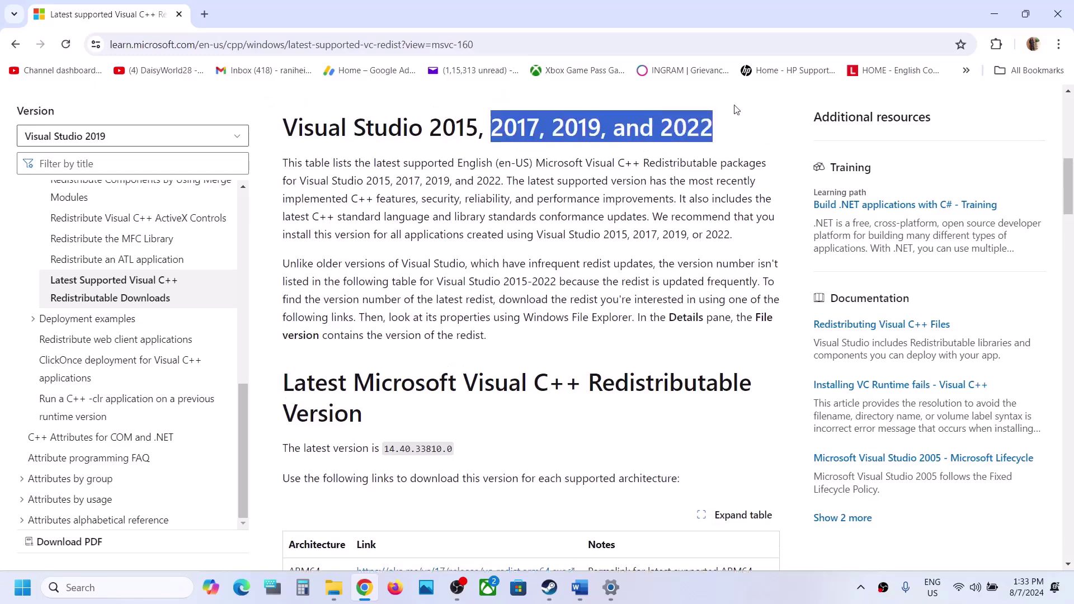
{"action": "scroll", "coordinate": [427, 319], "scroll_direction": "down", "scroll_amount": 4}
{"action": "double_click", "coordinate": [295, 435]}
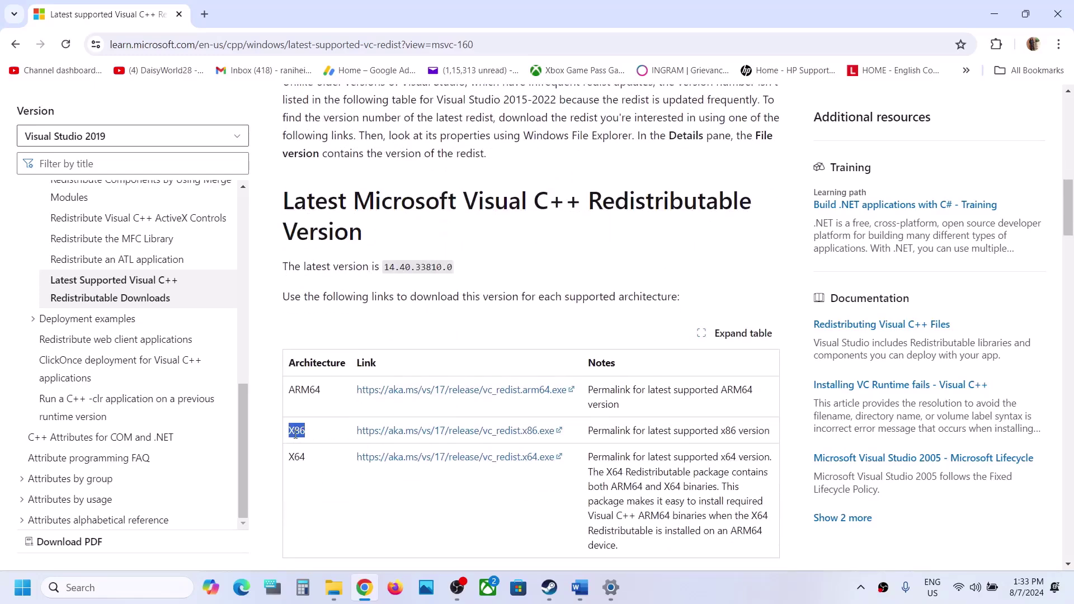
{"action": "left_click_drag", "start_coordinate": [296, 454], "coordinate": [300, 443]}
{"action": "left_click", "coordinate": [301, 443]}
{"action": "left_click", "coordinate": [378, 430]}
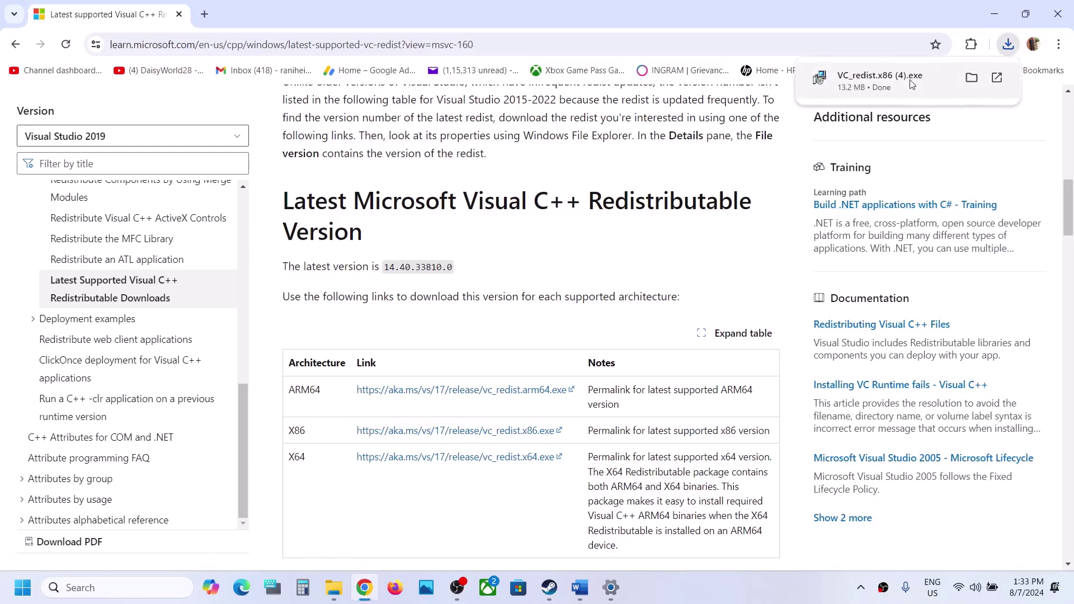
- Run the downloaded x86 Visual C++ redistributable and repair it, and download and repair the X64 version as well
{"action": "left_click", "coordinate": [912, 84]}
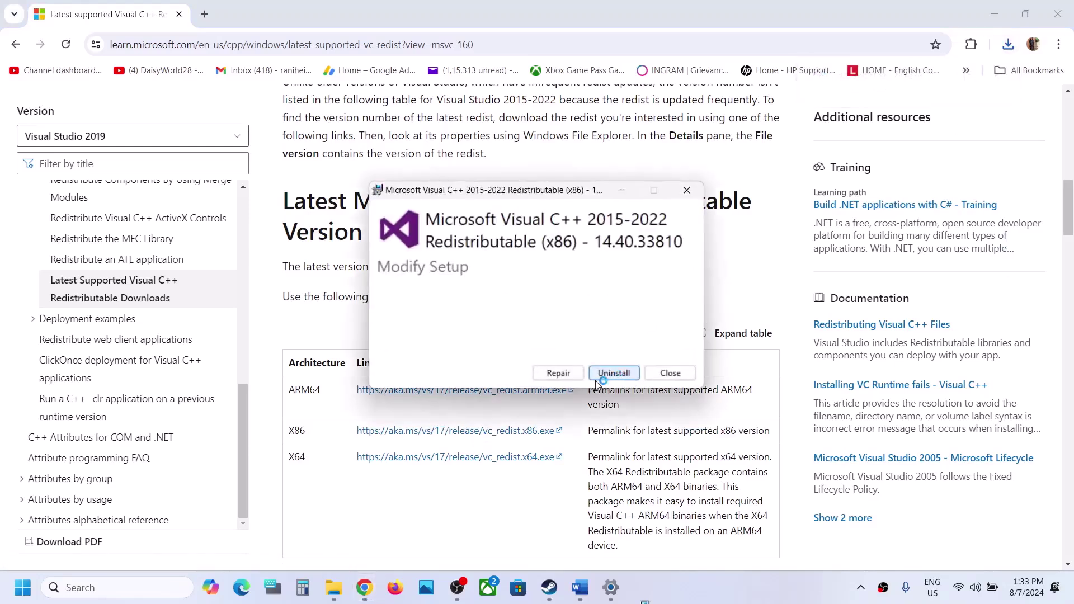
{"action": "left_click", "coordinate": [568, 375]}
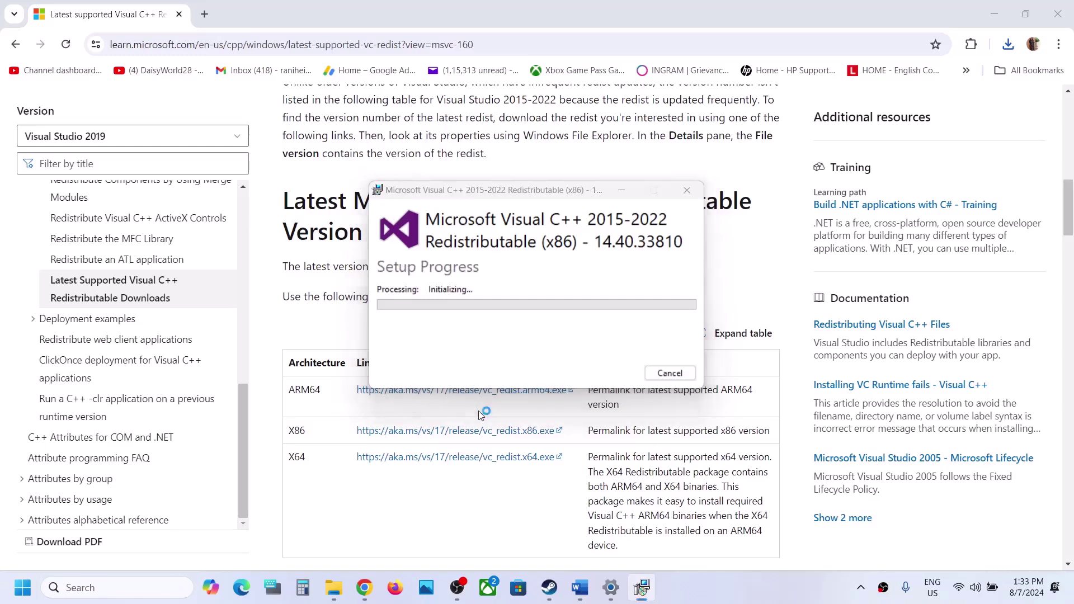
{"action": "double_click", "coordinate": [296, 457]}
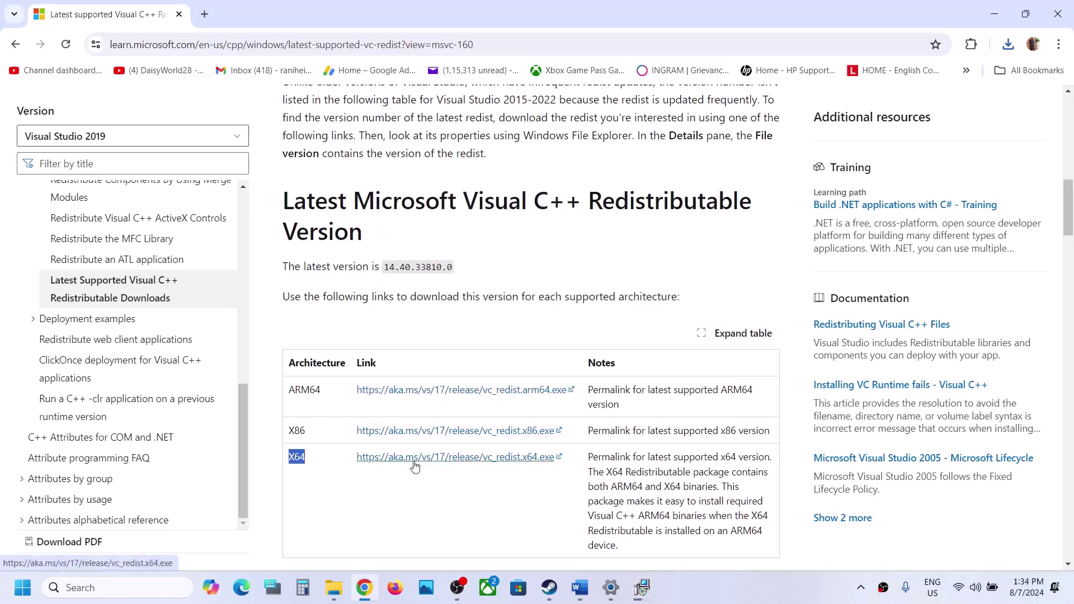
{"action": "left_click", "coordinate": [413, 463]}
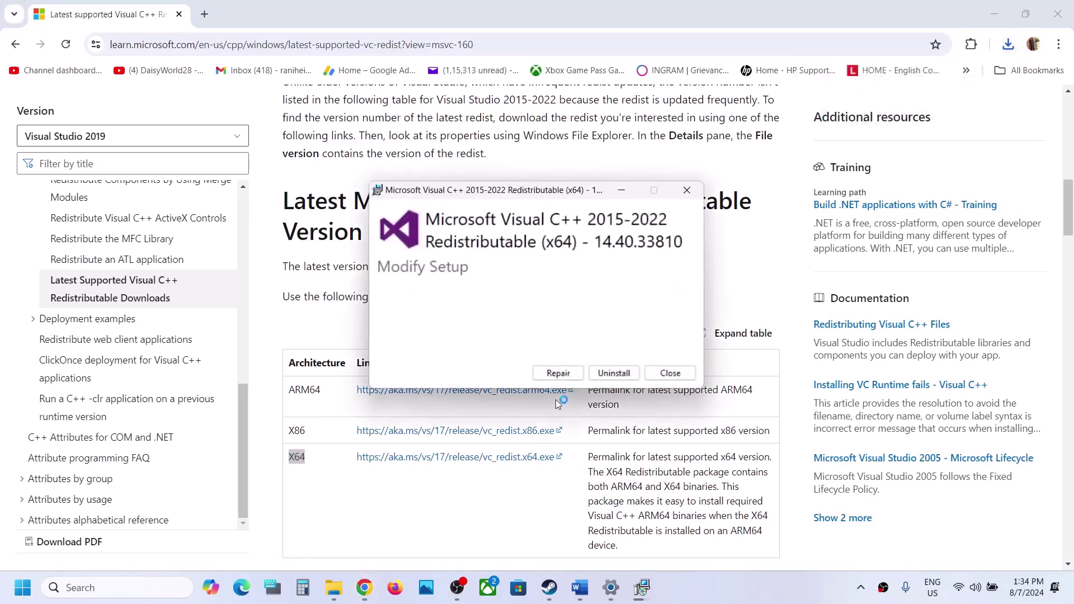
{"action": "left_click", "coordinate": [556, 373]}
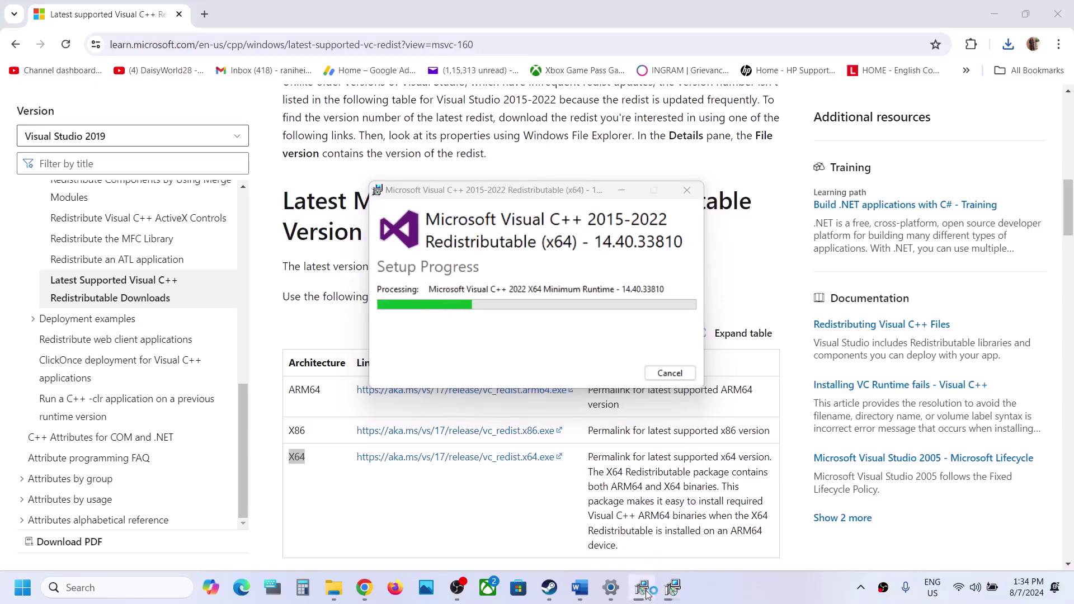
- Move the x86 and x64 setup windows apart to view both repairs, and return to the download page behind them
{"action": "left_click_drag", "start_coordinate": [586, 191], "coordinate": [304, 249]}
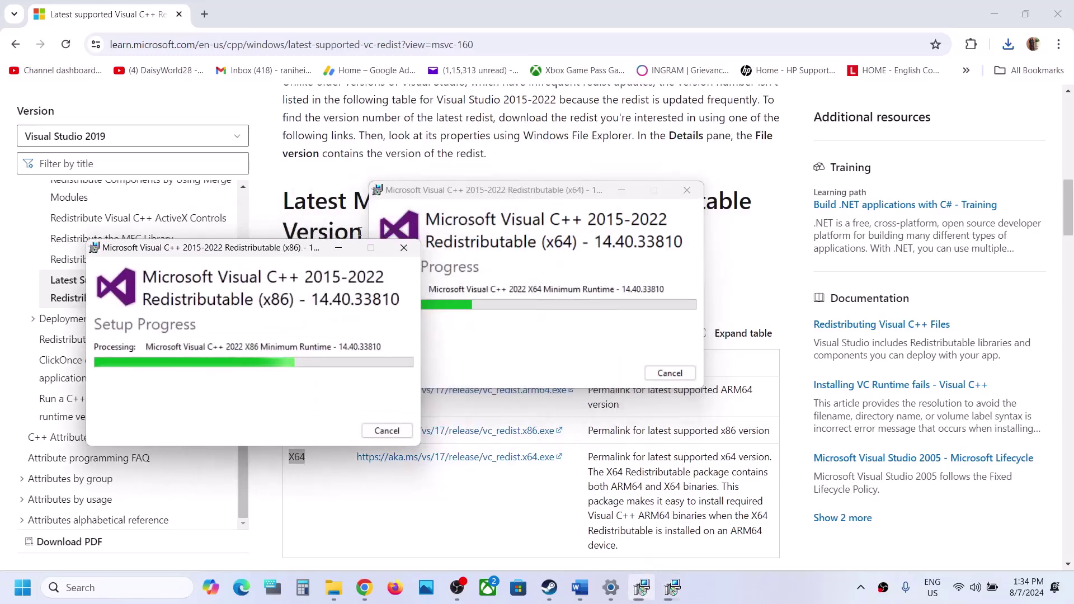
{"action": "left_click_drag", "start_coordinate": [565, 191], "coordinate": [769, 288]}
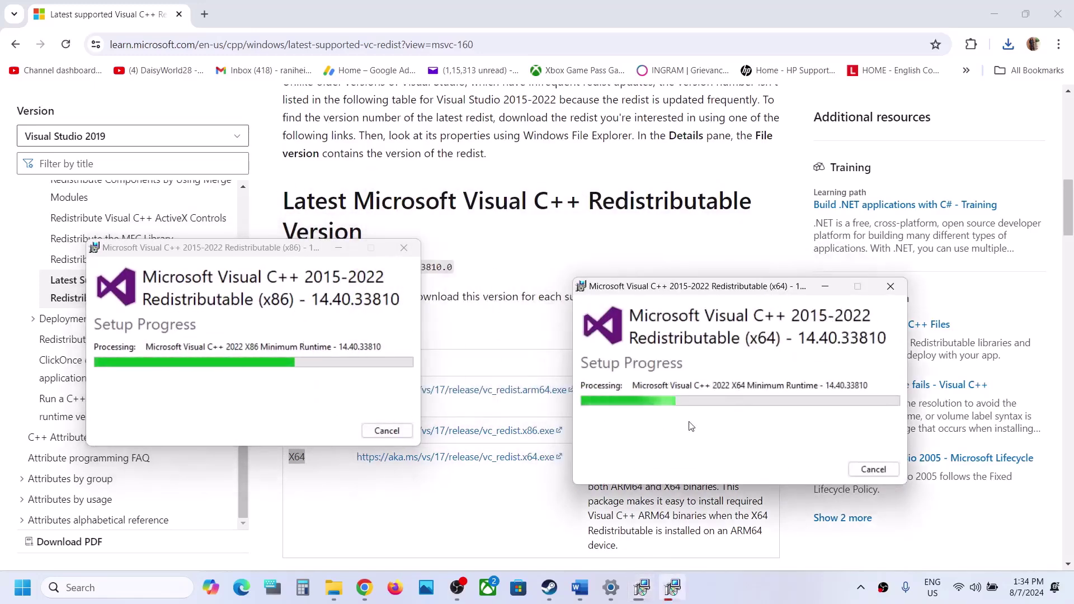
{"action": "left_click", "coordinate": [423, 517]}
- View the computer's power options for a restart and bring up the Speed Freeks page in the Steam library
{"action": "left_click", "coordinate": [29, 590]}
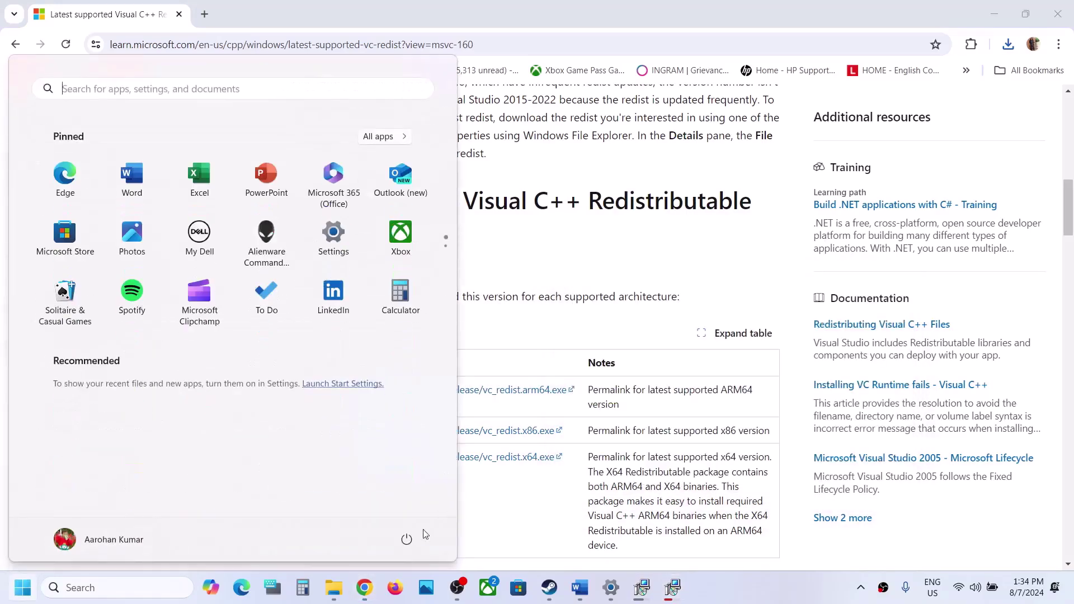
{"action": "left_click", "coordinate": [407, 539]}
{"action": "left_click", "coordinate": [515, 514]}
{"action": "left_click", "coordinate": [511, 511]}
{"action": "left_click", "coordinate": [546, 588]}
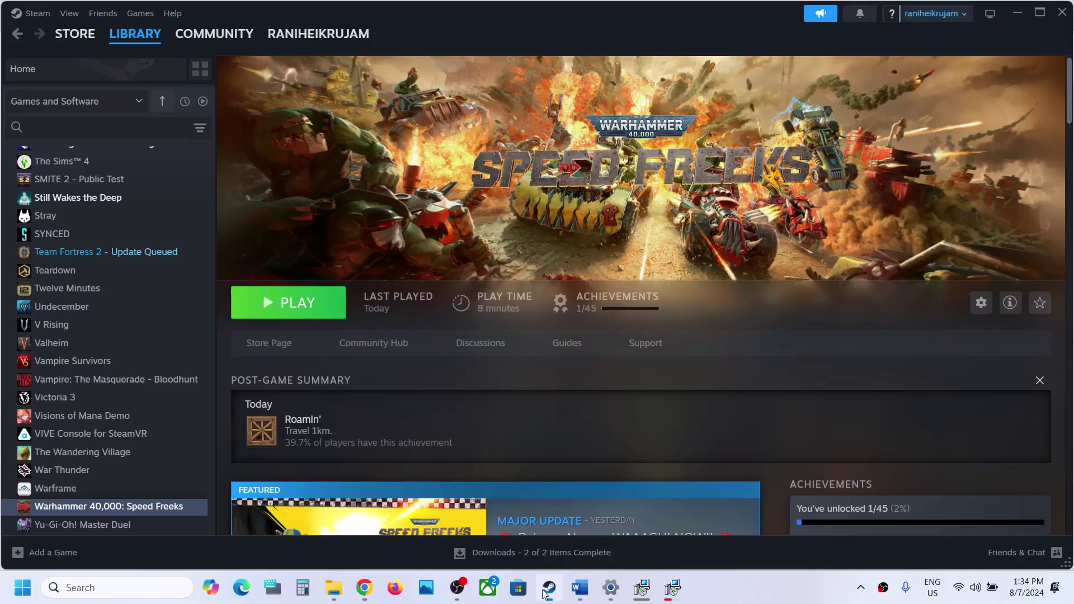
- Highlight Step 11, Update your Windows, in the Word document and check for updates in Windows Update
{"action": "left_click", "coordinate": [579, 587]}
{"action": "triple_click", "coordinate": [421, 404]}
{"action": "scroll", "coordinate": [419, 408], "scroll_direction": "down", "scroll_amount": 2}
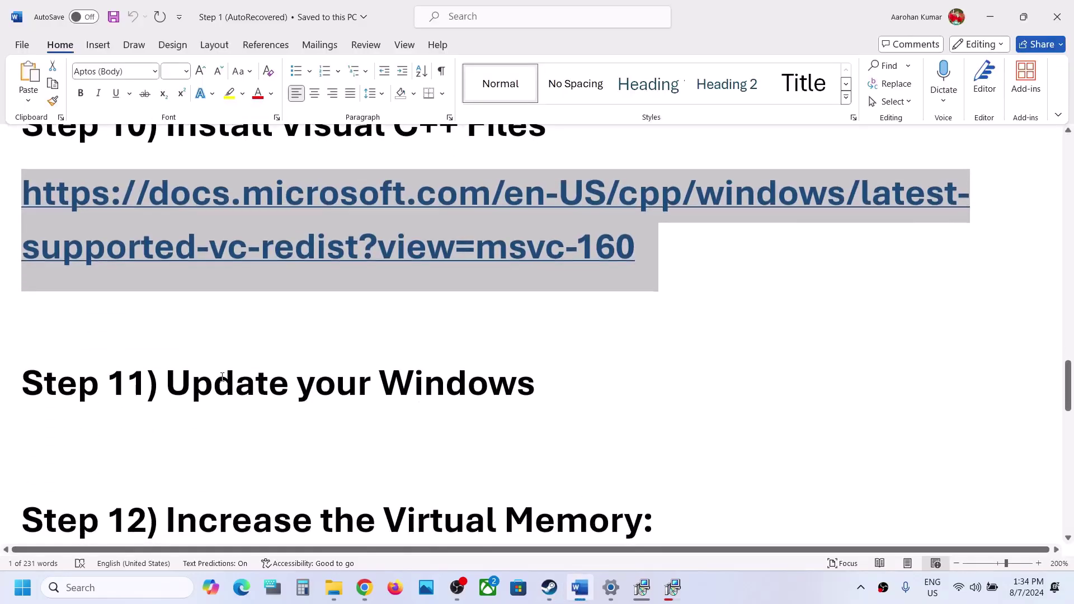
{"action": "left_click_drag", "start_coordinate": [166, 385], "coordinate": [535, 387]}
{"action": "key", "text": "alt+Tab"}
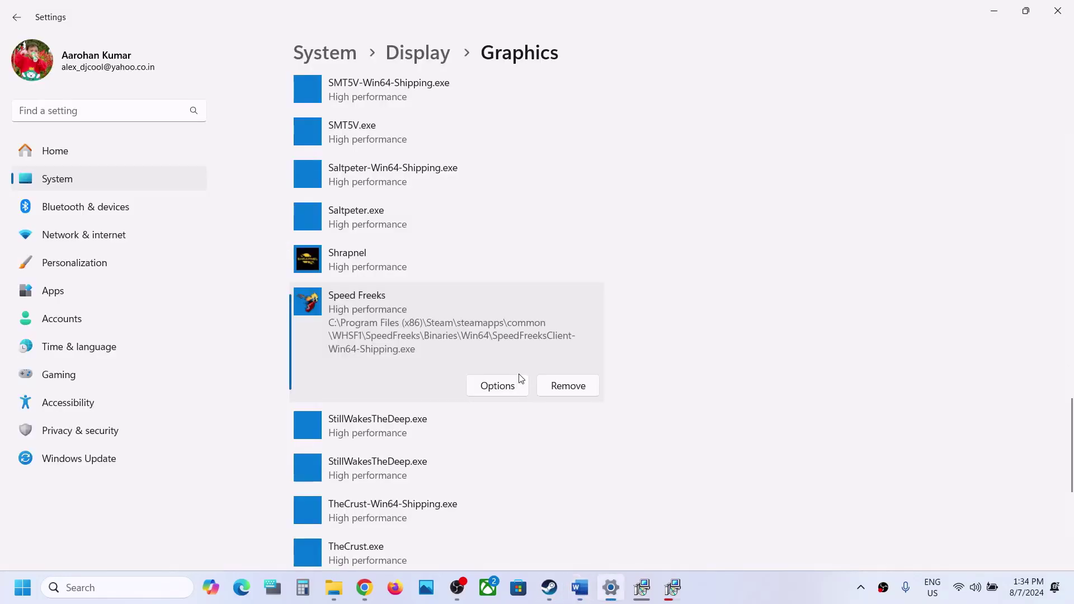
{"action": "left_click", "coordinate": [55, 460]}
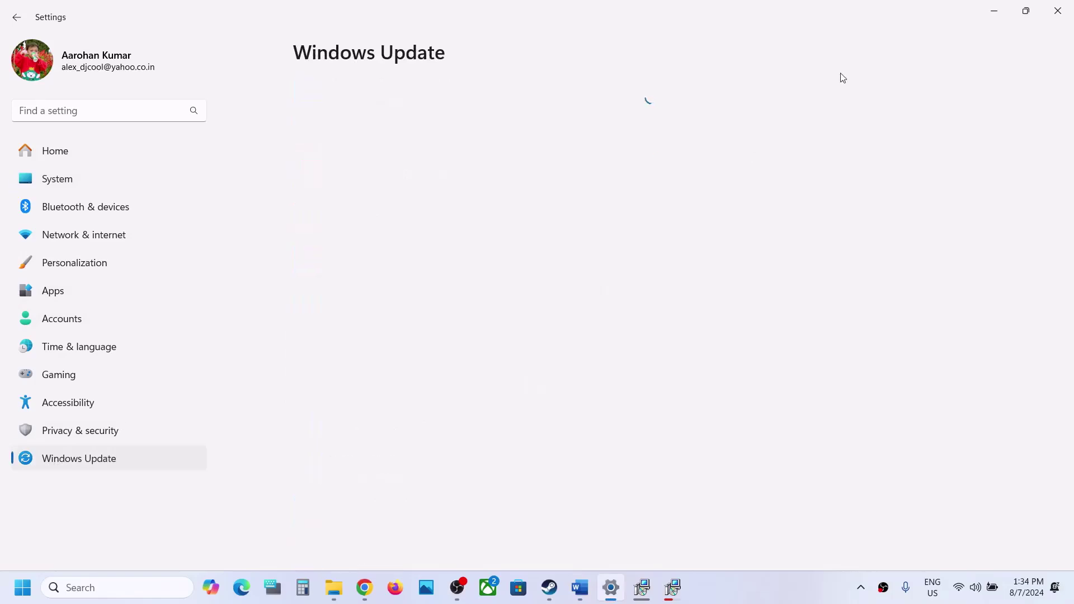
{"action": "left_click", "coordinate": [906, 119]}
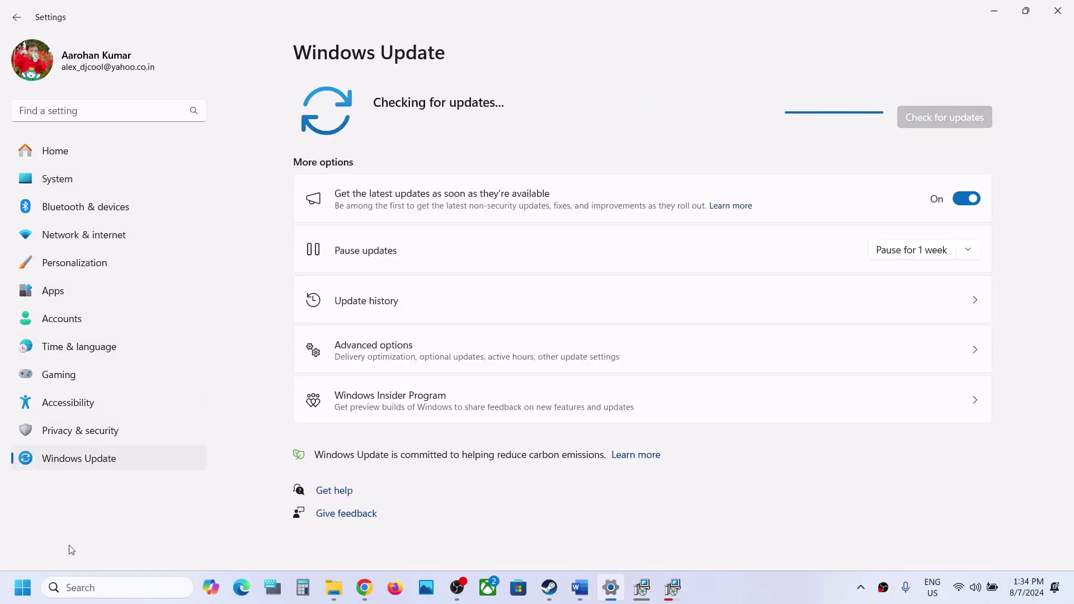
- Show the power options again and switch back to the game in Steam
{"action": "left_click", "coordinate": [23, 588]}
{"action": "left_click", "coordinate": [407, 537]}
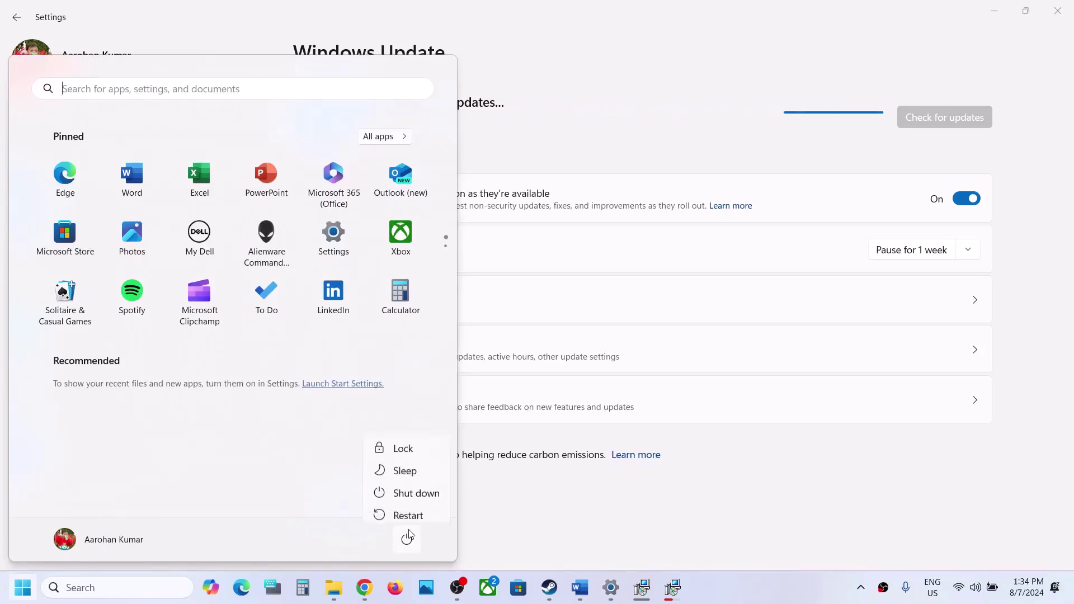
{"action": "left_click", "coordinate": [551, 592]}
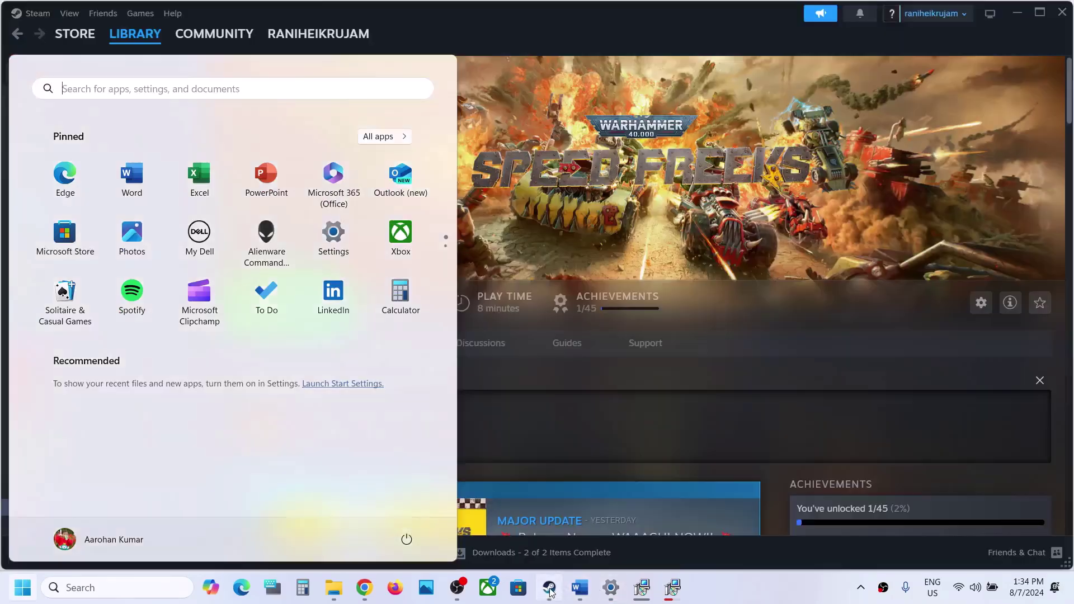
- Go to Step 12 in the Word document and highlight its Increase the Virtual Memory heading
{"action": "left_click", "coordinate": [585, 594]}
{"action": "scroll", "coordinate": [414, 415], "scroll_direction": "down", "scroll_amount": 3}
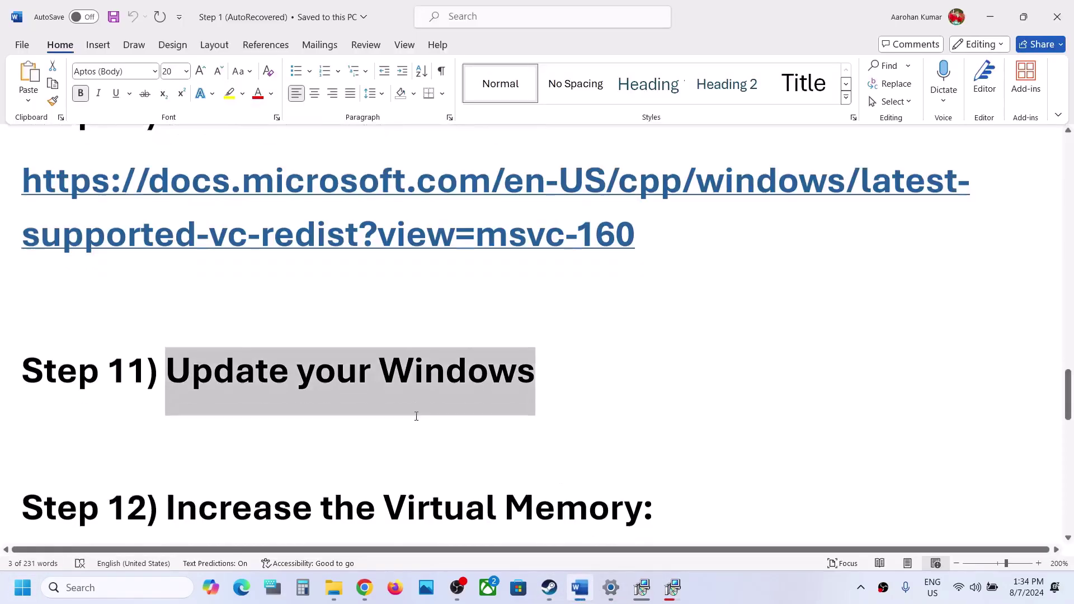
{"action": "left_click_drag", "start_coordinate": [199, 367], "coordinate": [506, 367]}
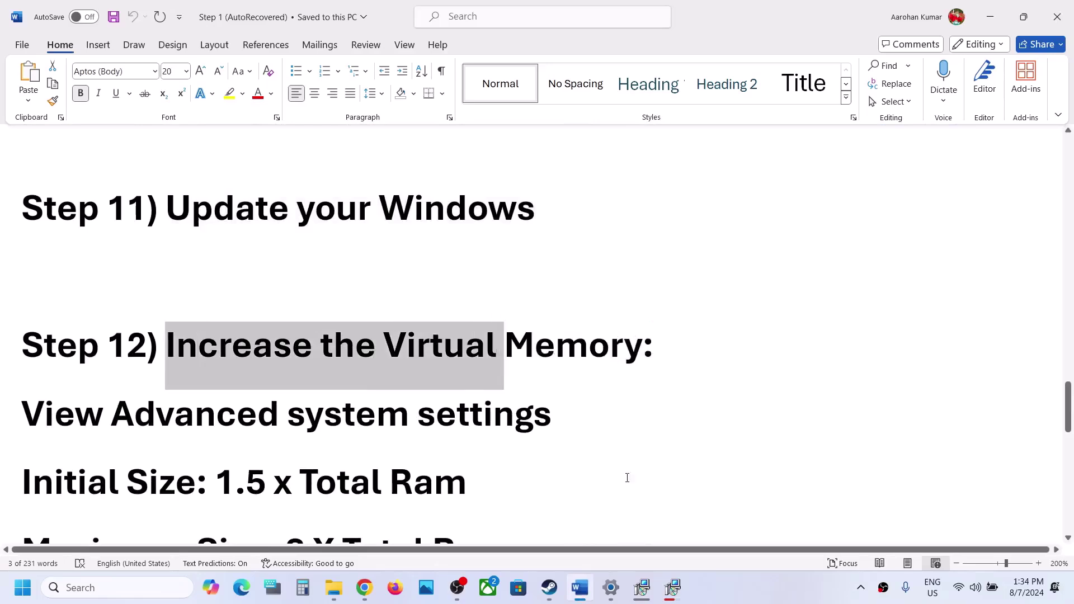
{"action": "left_click", "coordinate": [714, 588]}
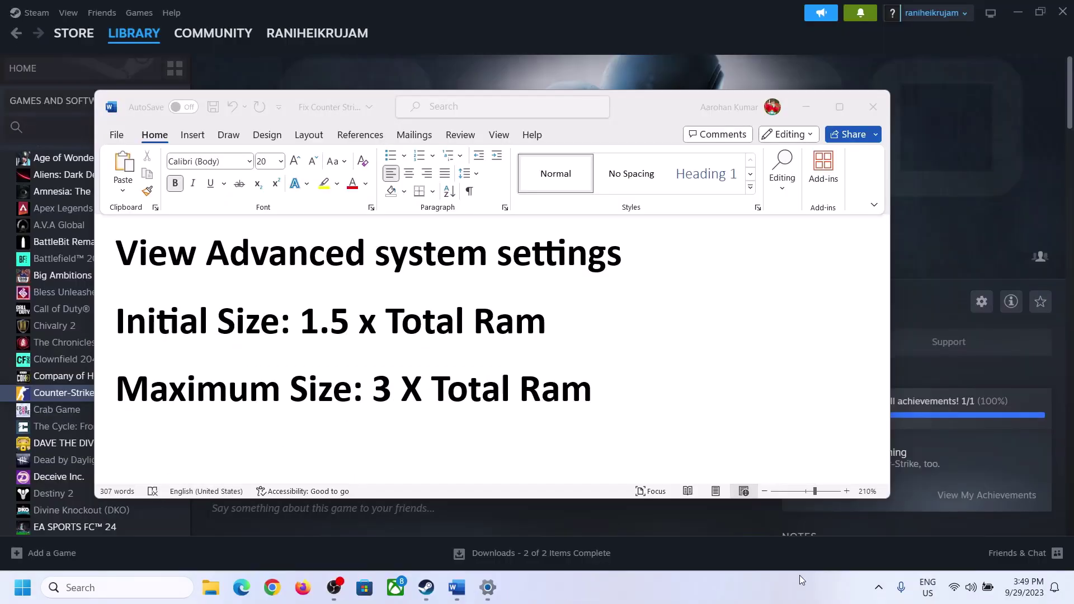
- Copy "View Advanced system settings" from the Word document, open it through Windows search, and move the System Properties window over the document
{"action": "left_click", "coordinate": [152, 257]}
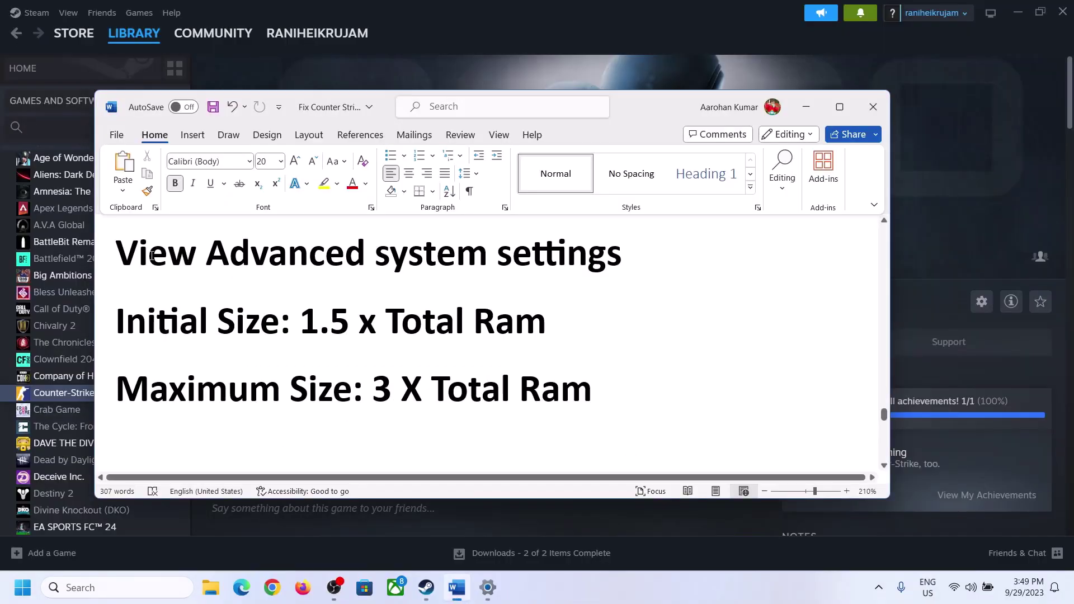
{"action": "left_click_drag", "start_coordinate": [127, 257], "coordinate": [592, 268]}
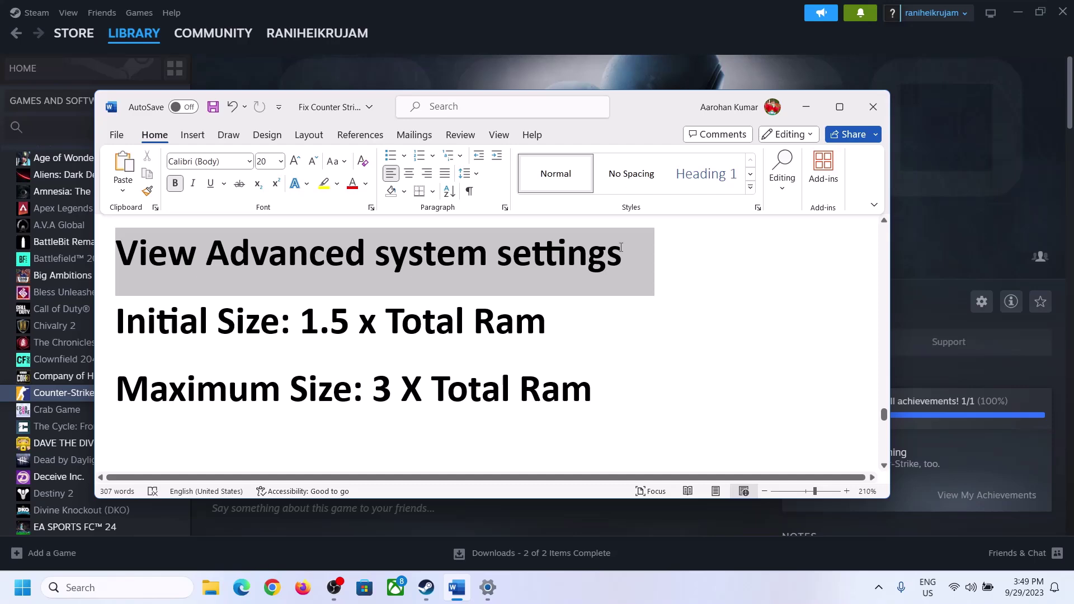
{"action": "key", "text": "ctrl+c"}
{"action": "left_click", "coordinate": [128, 587]}
{"action": "key", "text": "ctrl+v"}
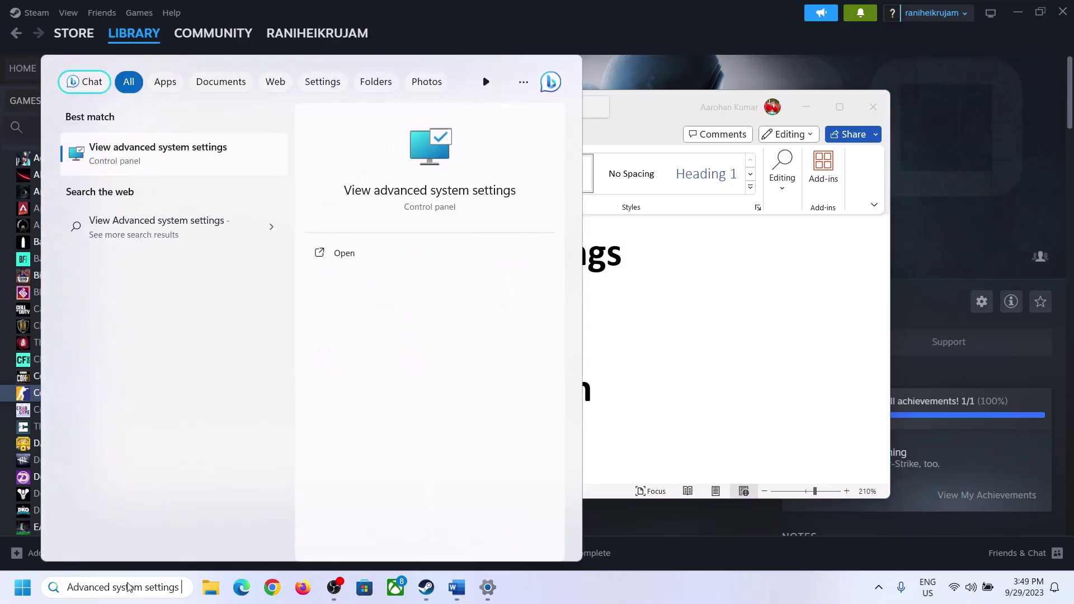
{"action": "left_click", "coordinate": [151, 162]}
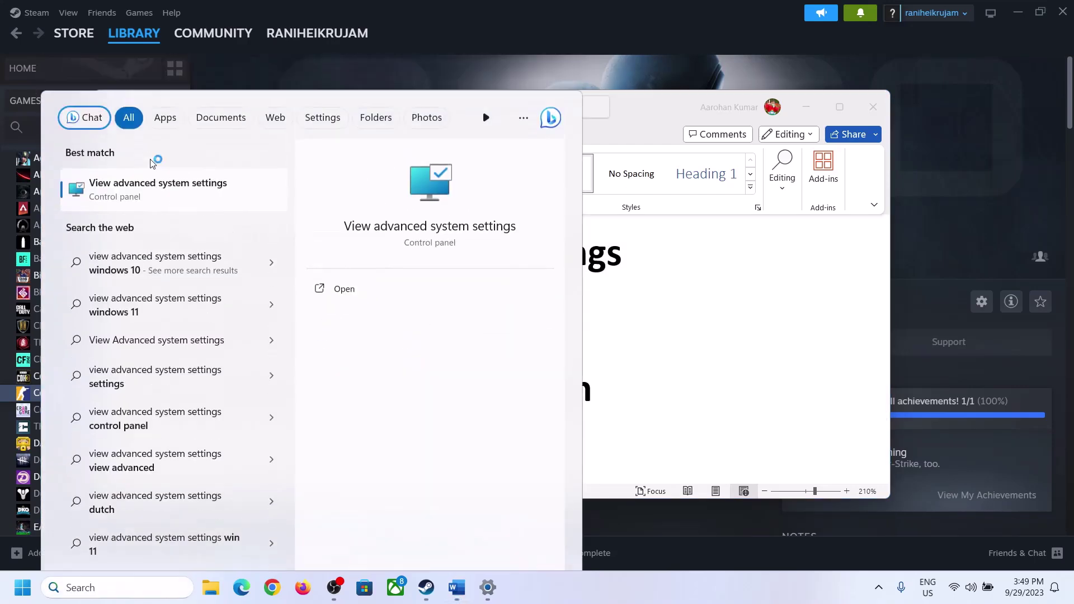
{"action": "left_click_drag", "start_coordinate": [224, 108], "coordinate": [480, 194]}
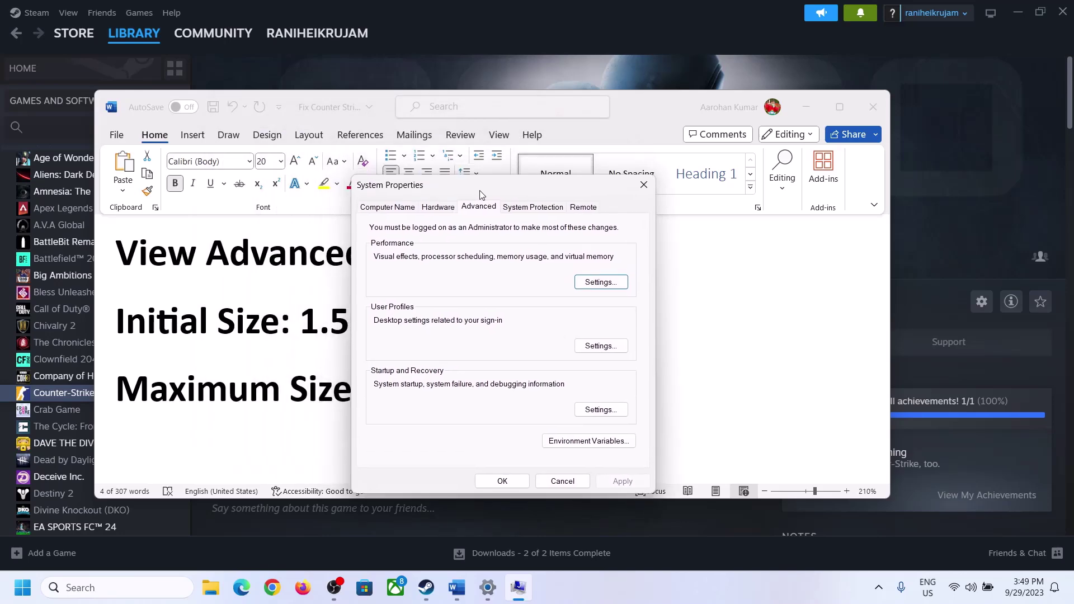
- In the advanced Performance Options, open the virtual memory settings, disable automatic paging file management, and choose Custom size for drive C:
{"action": "left_click", "coordinate": [601, 285]}
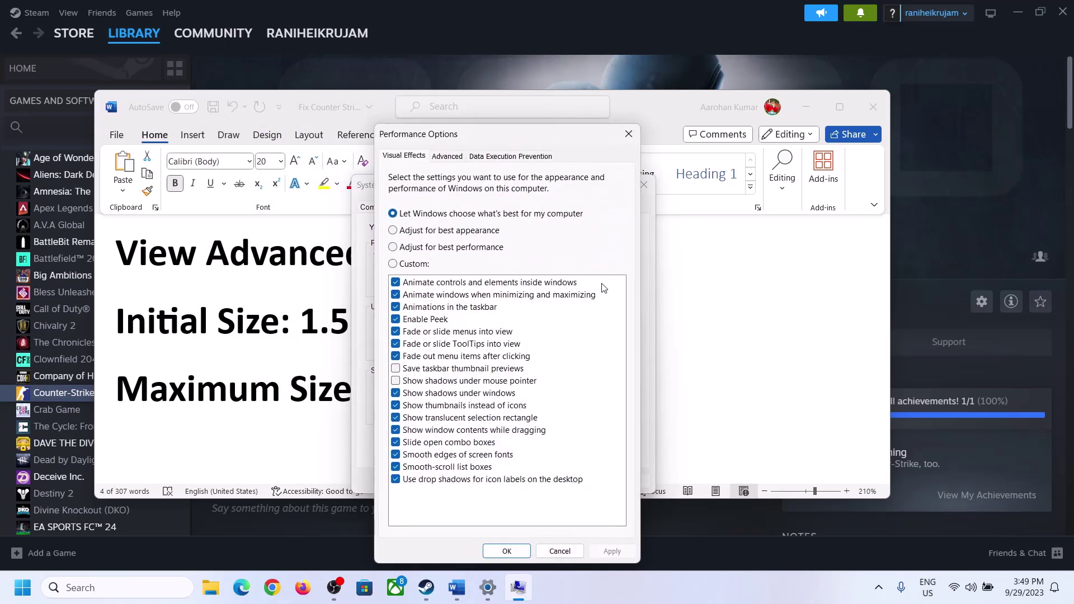
{"action": "left_click", "coordinate": [451, 158]}
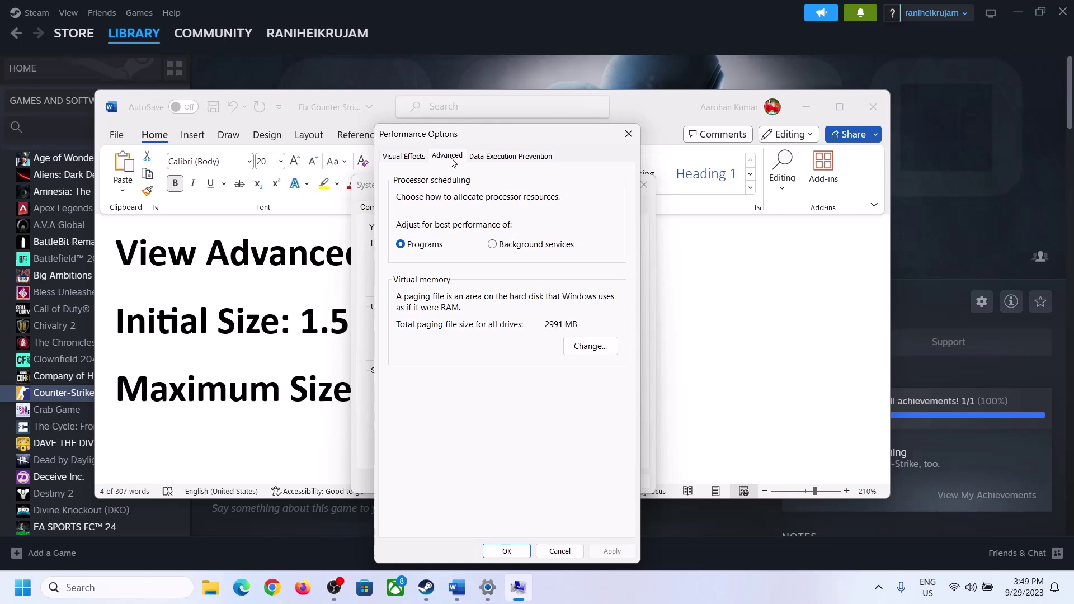
{"action": "left_click", "coordinate": [593, 345]}
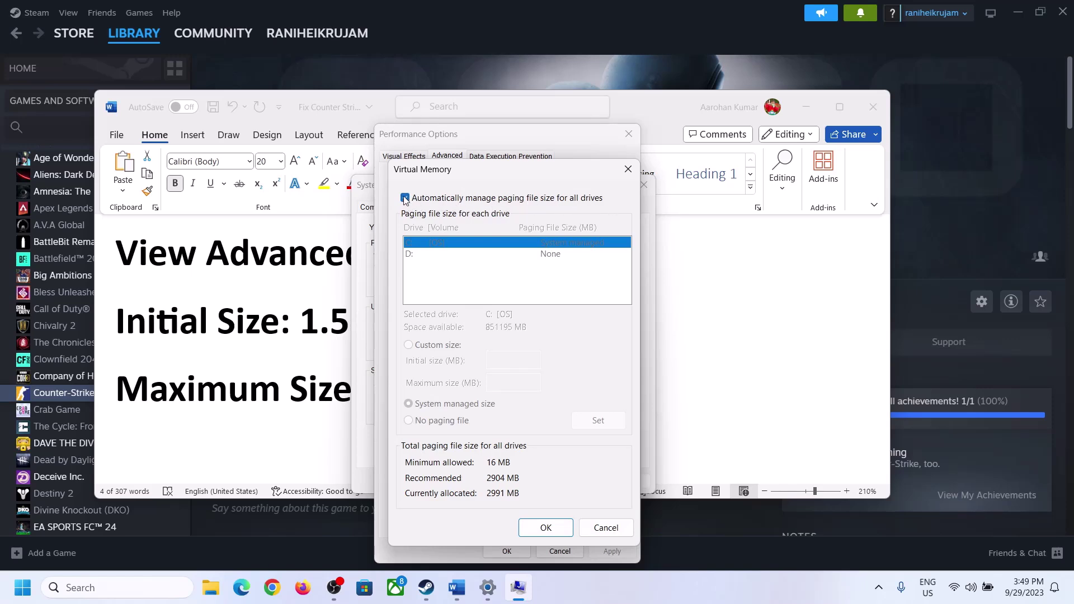
{"action": "left_click", "coordinate": [405, 198]}
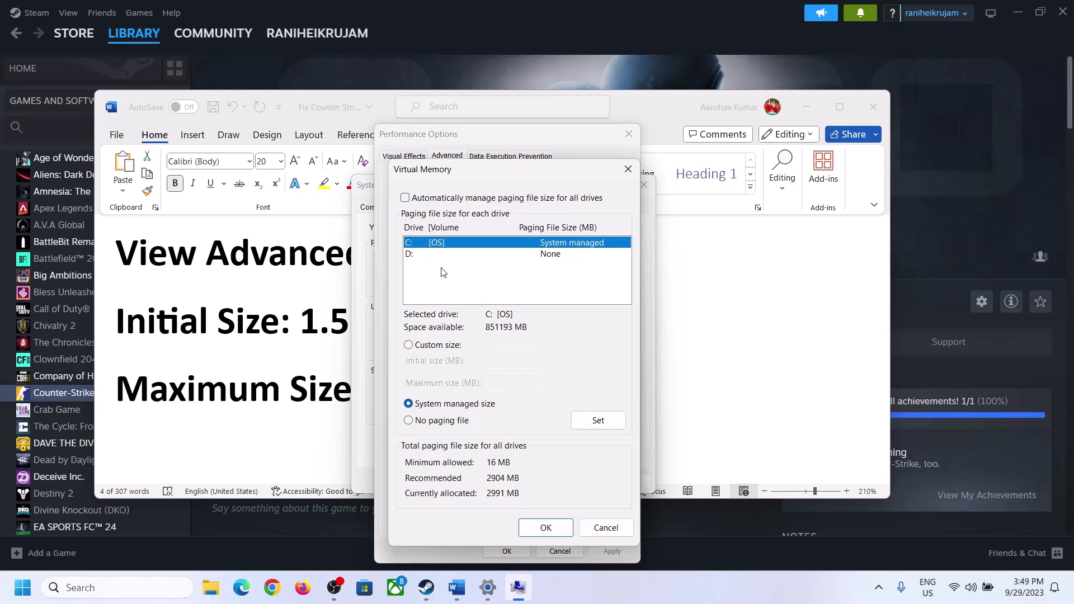
{"action": "left_click", "coordinate": [409, 347]}
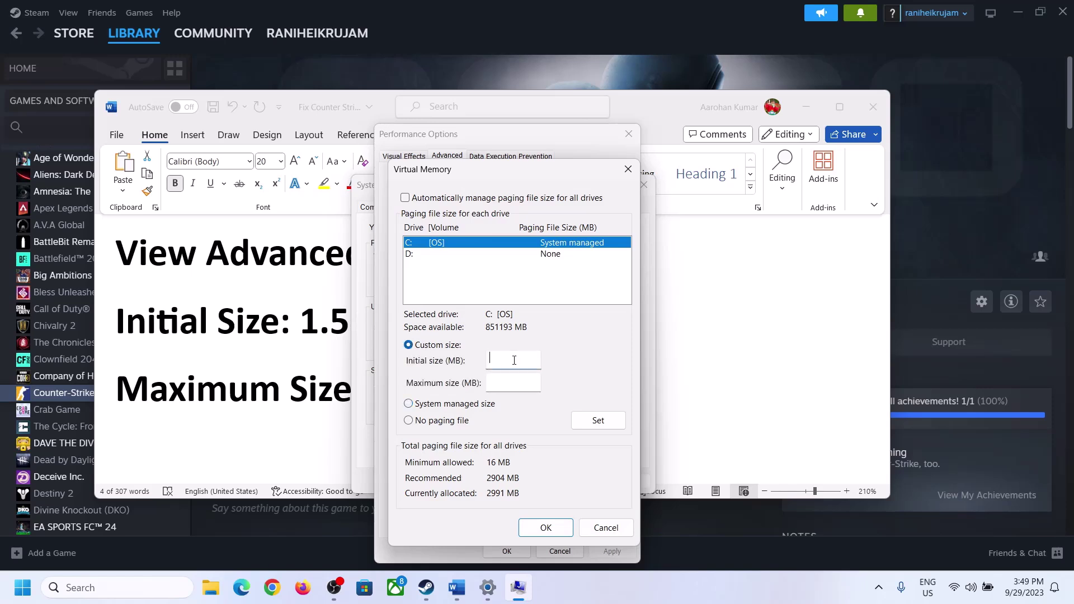
- Check the initial size formula "1.5 x Total Ram" in the Word document and the installed RAM on the System About page
{"action": "left_click_drag", "start_coordinate": [295, 329], "coordinate": [556, 330]}
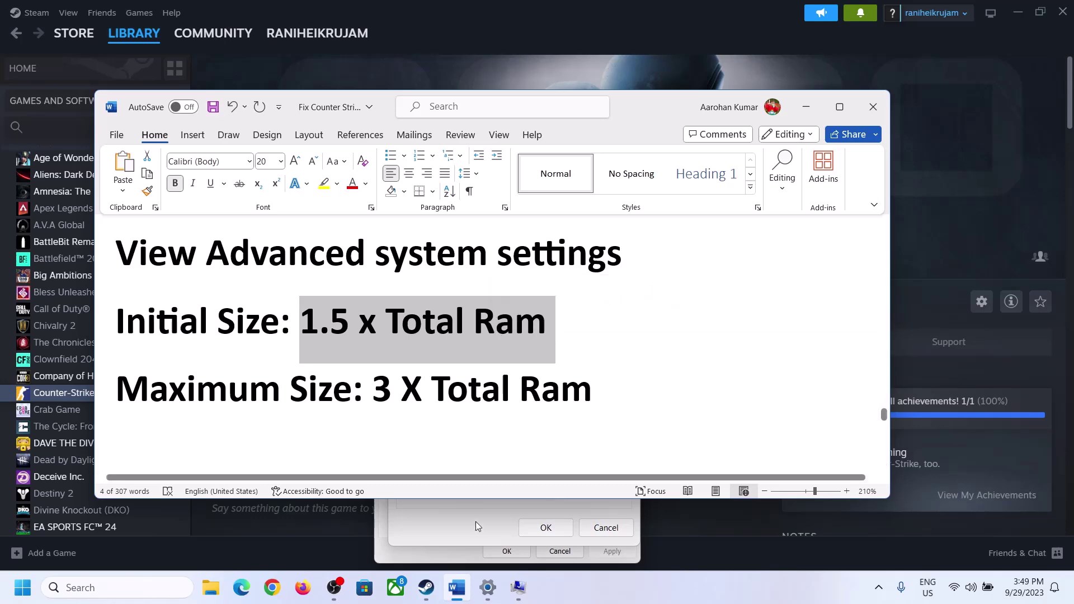
{"action": "left_click", "coordinate": [488, 591]}
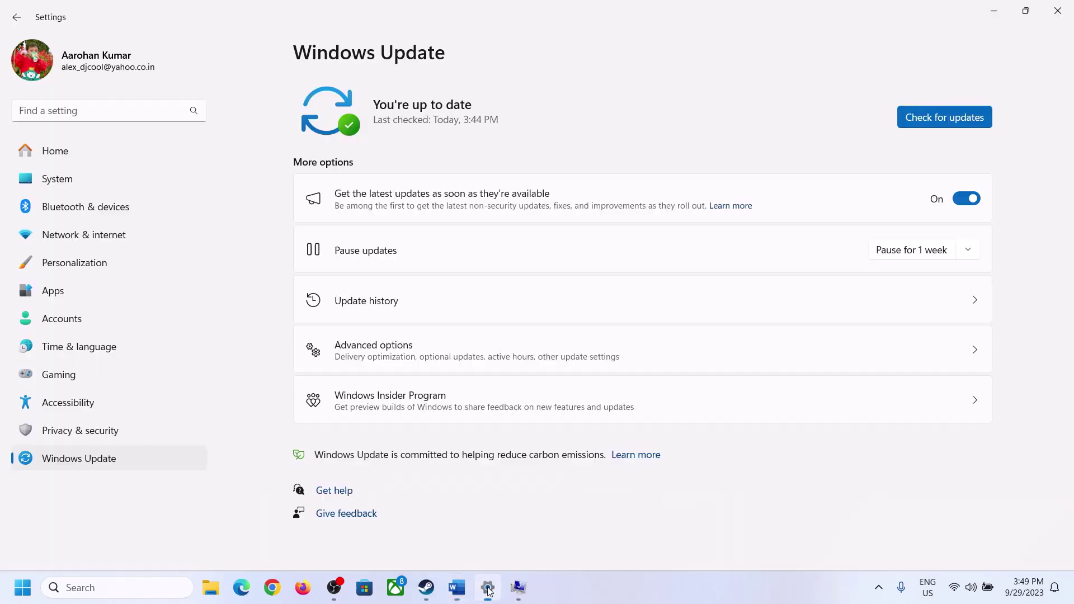
{"action": "left_click", "coordinate": [50, 186]}
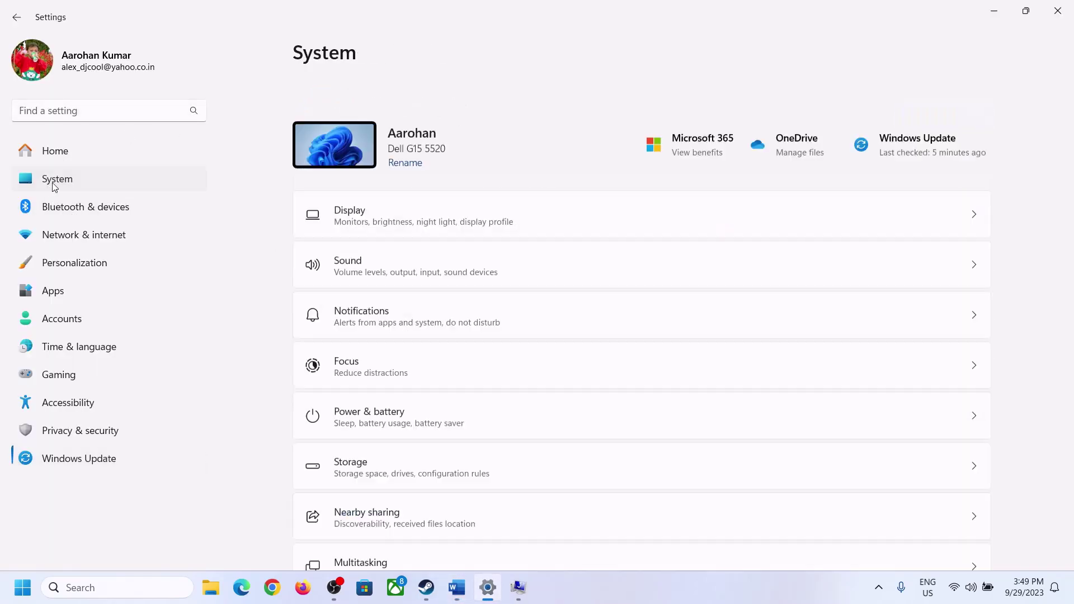
{"action": "scroll", "coordinate": [376, 465], "scroll_direction": "down", "scroll_amount": 7}
{"action": "left_click", "coordinate": [355, 529]}
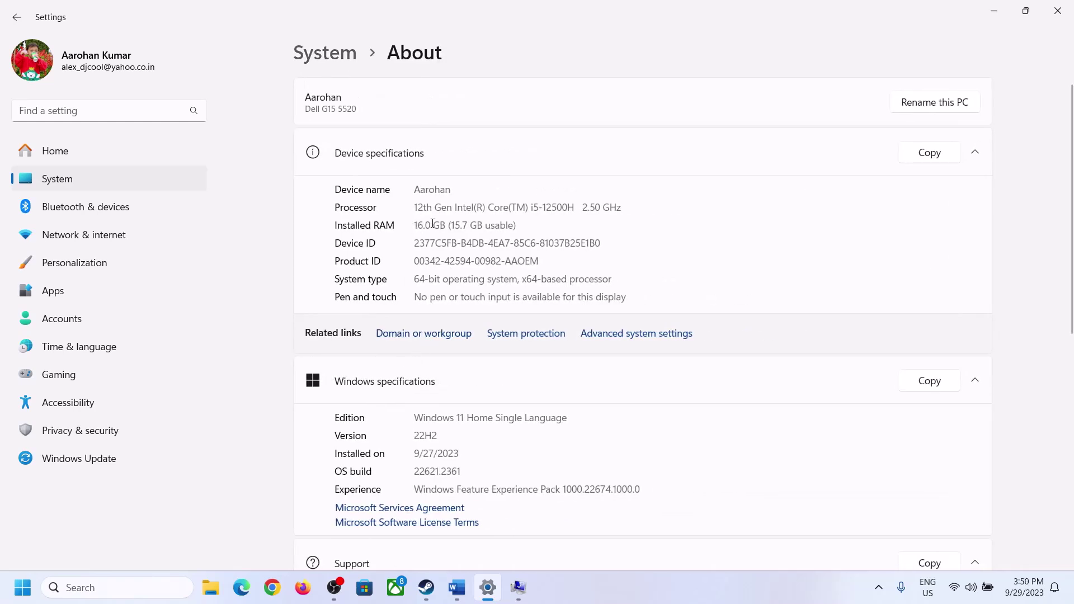
{"action": "left_click_drag", "start_coordinate": [422, 225], "coordinate": [409, 227]}
{"action": "left_click", "coordinate": [423, 224]}
{"action": "left_click_drag", "start_coordinate": [425, 219], "coordinate": [409, 220]}
- Return to the Virtual Memory settings, launch Calculator by running "calc", and place it beside the dialog
{"action": "left_click", "coordinate": [520, 588]}
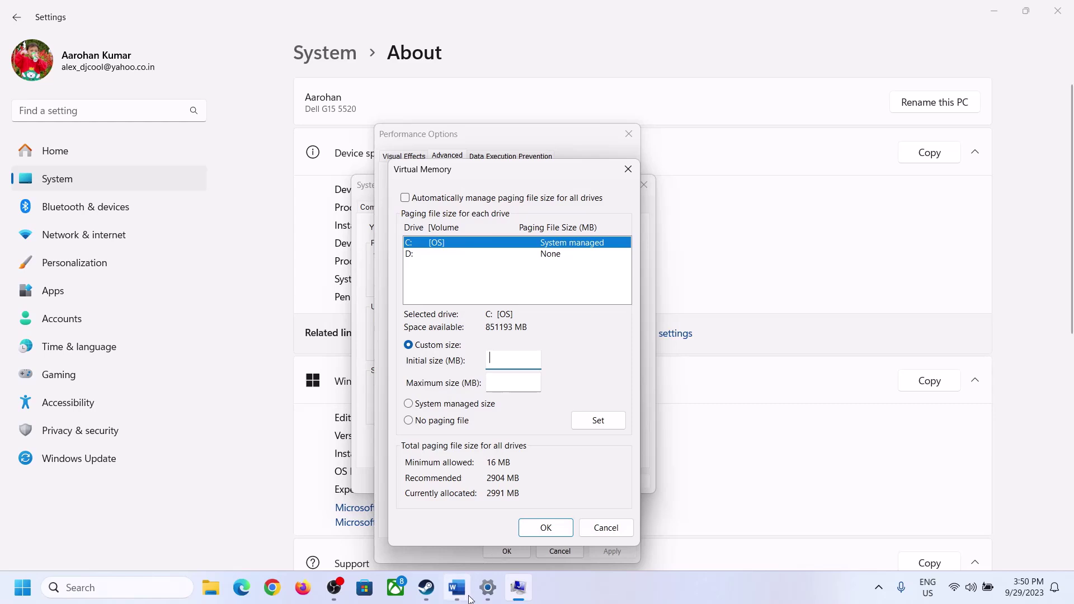
{"action": "left_click", "coordinate": [485, 518]}
{"action": "key", "text": "super+r"}
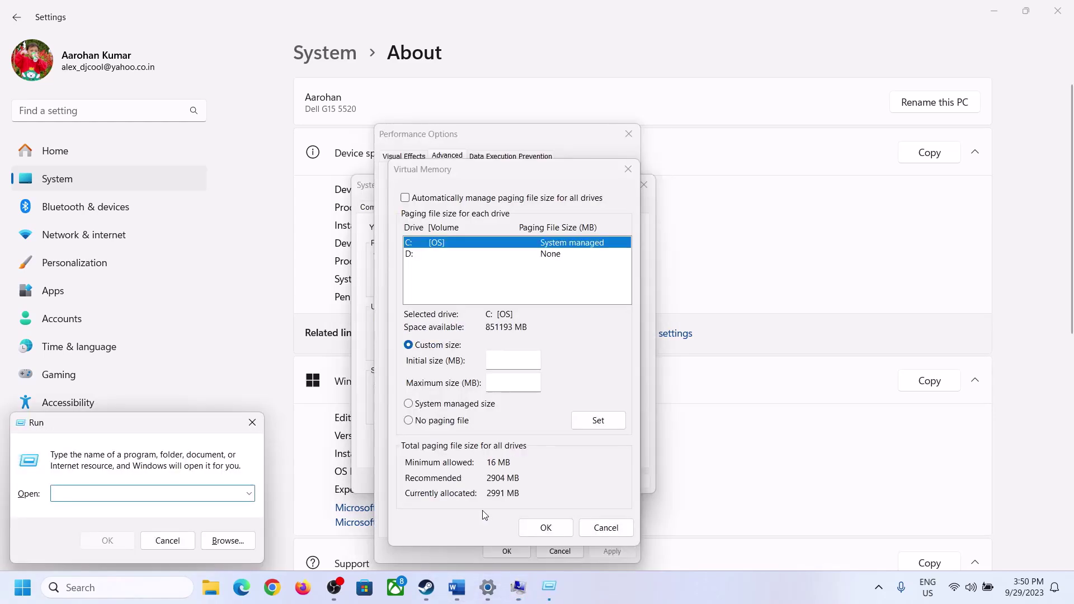
{"action": "type", "text": "calc"}
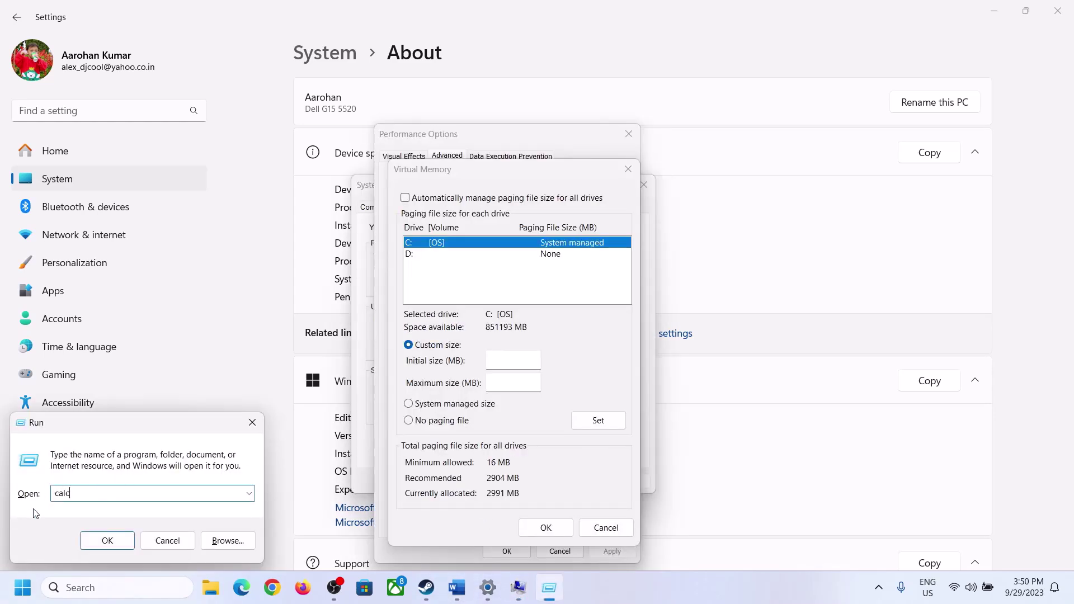
{"action": "left_click", "coordinate": [105, 538]}
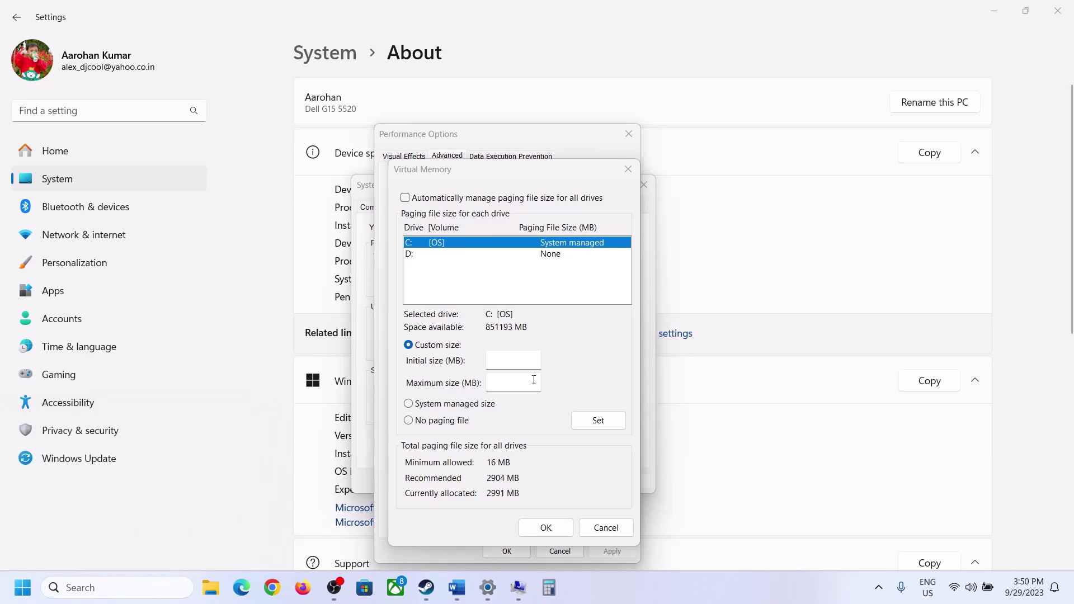
{"action": "left_click_drag", "start_coordinate": [135, 21], "coordinate": [784, 184]}
- Show the Word document's "1.5 x Total Ram" and "3 X Total Ram" formulas alongside Calculator
{"action": "mouse_move", "coordinate": [456, 588]}
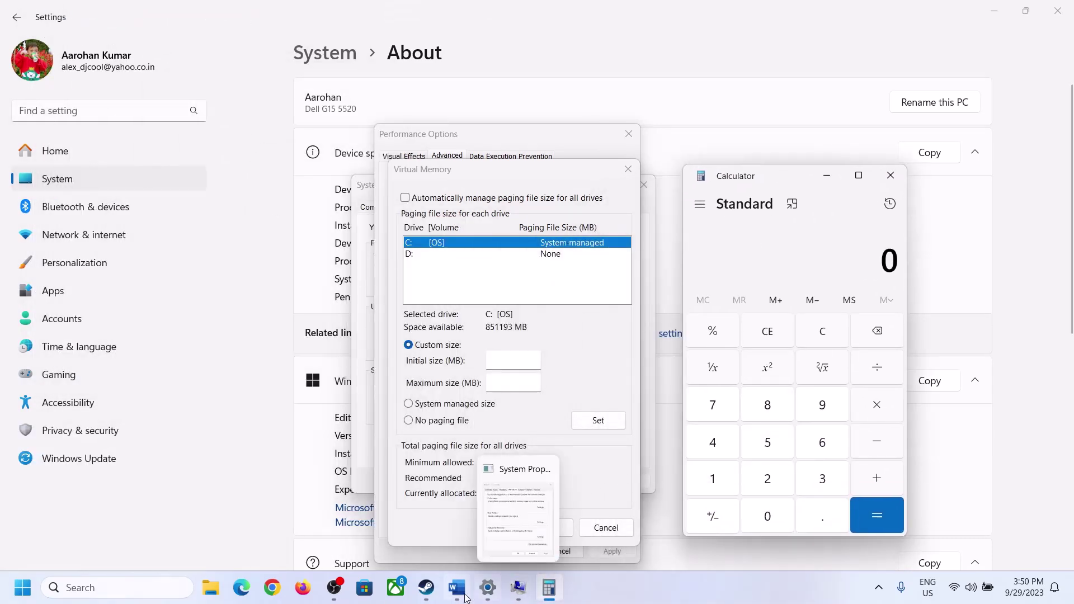
{"action": "left_click", "coordinate": [417, 528]}
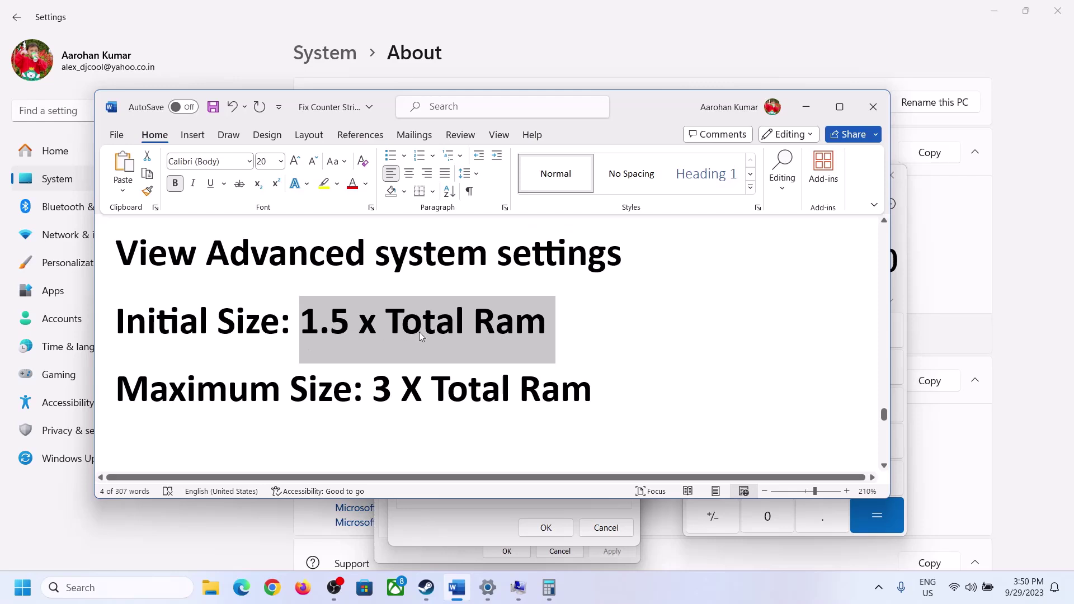
{"action": "left_click", "coordinate": [549, 587]}
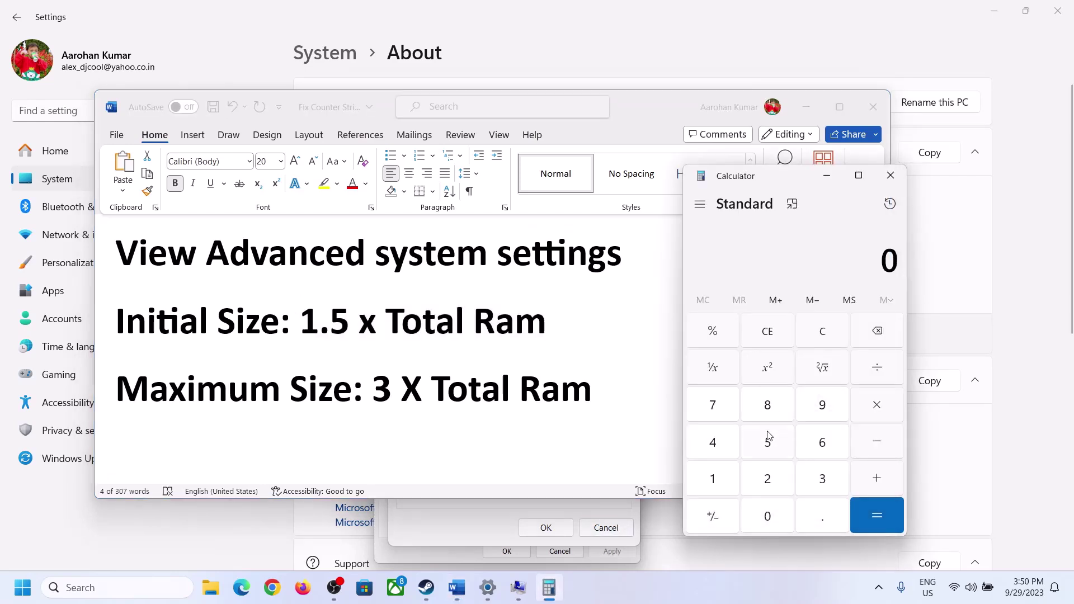
- Convert the 16 GB of installed RAM to megabytes by calculating 16 × 1024 in Calculator
{"action": "left_click", "coordinate": [714, 481]}
{"action": "left_click", "coordinate": [820, 451]}
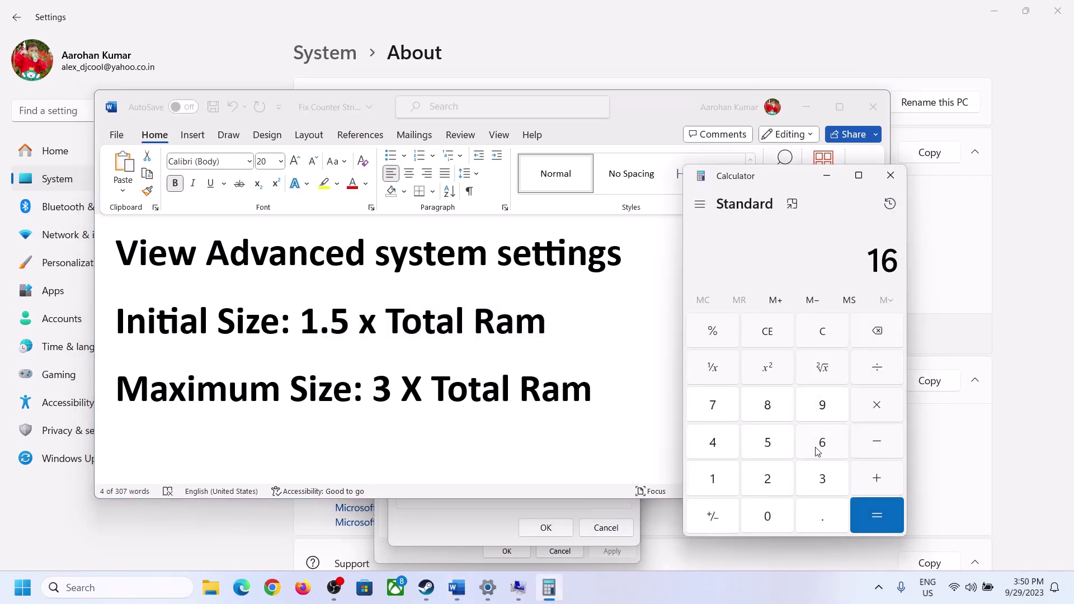
{"action": "left_click", "coordinate": [823, 336]}
{"action": "left_click", "coordinate": [721, 481]}
{"action": "left_click", "coordinate": [806, 450]}
{"action": "left_click", "coordinate": [876, 414]}
{"action": "left_click", "coordinate": [703, 490]}
{"action": "left_click", "coordinate": [777, 526]}
{"action": "left_click", "coordinate": [771, 488]}
{"action": "left_click", "coordinate": [721, 453]}
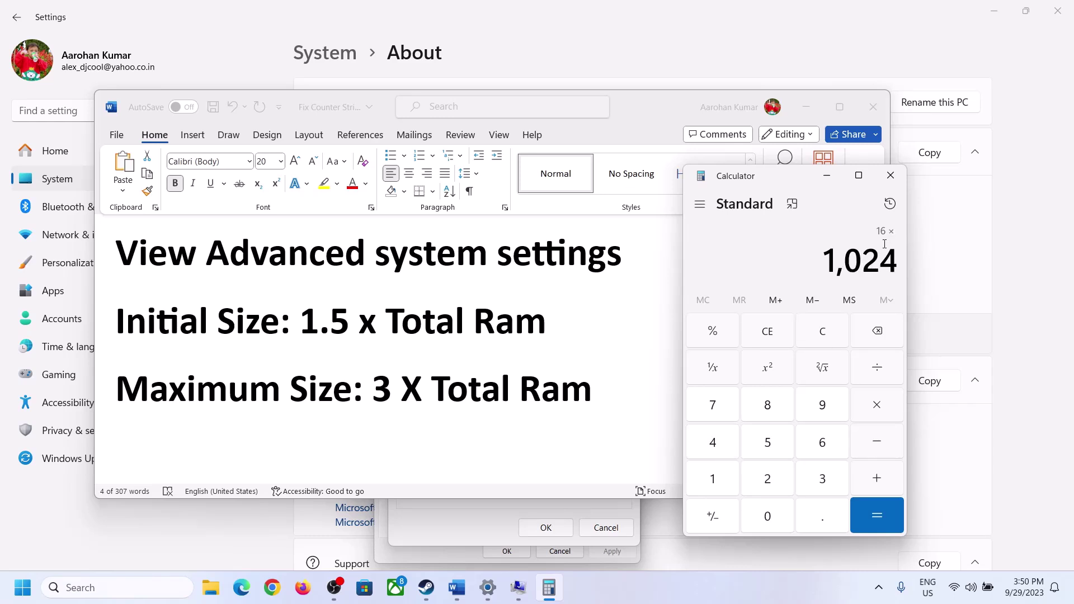
{"action": "left_click", "coordinate": [876, 516]}
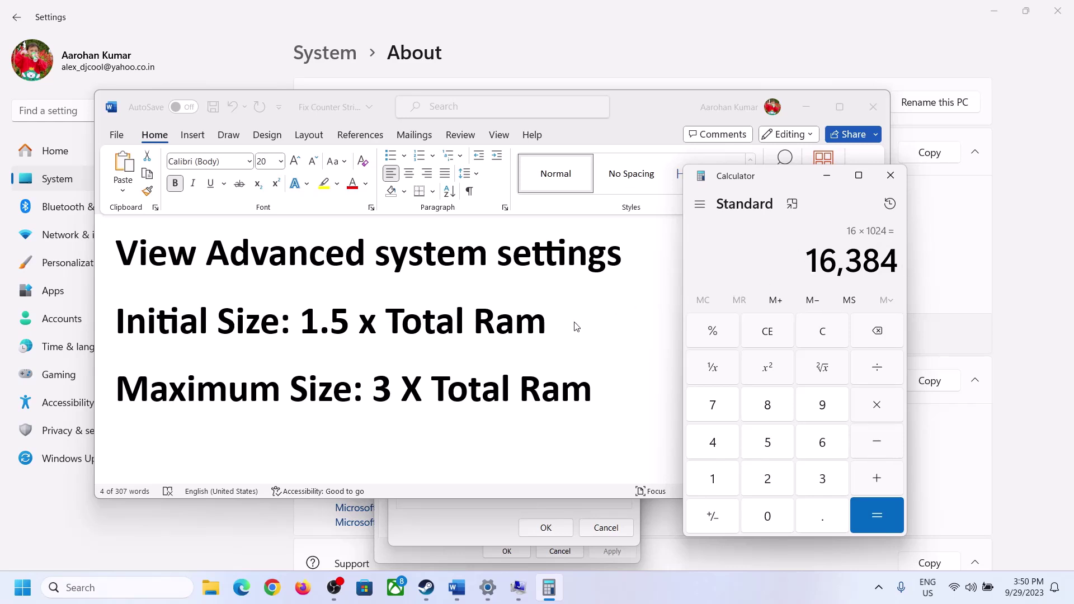
- Multiply the RAM in megabytes by 1.5 to get the initial paging file size
{"action": "left_click", "coordinate": [879, 407]}
{"action": "left_click", "coordinate": [727, 483]}
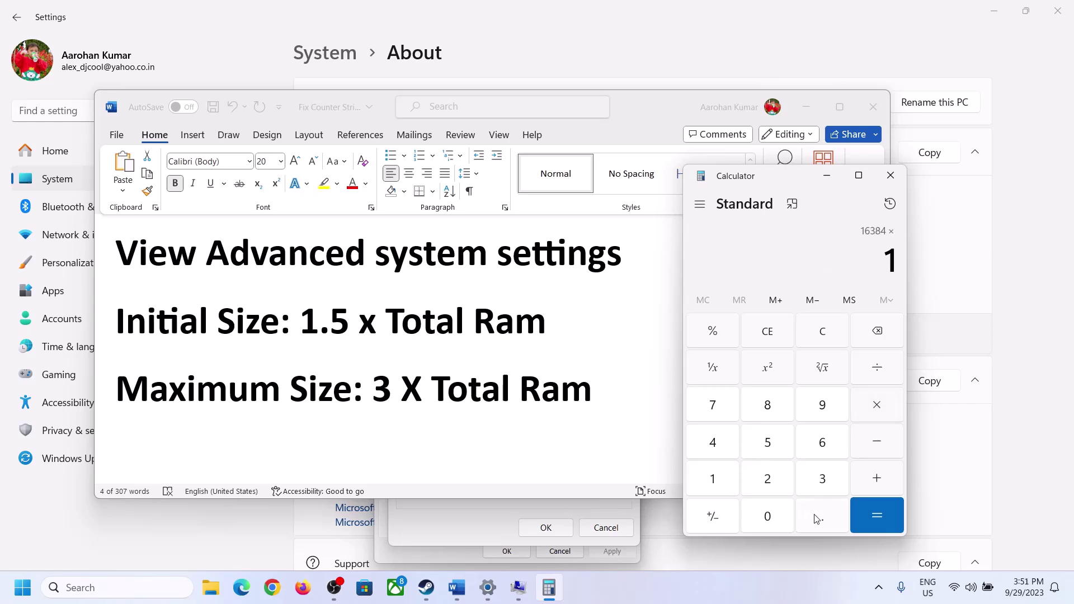
{"action": "left_click", "coordinate": [817, 518]}
{"action": "left_click", "coordinate": [777, 450]}
{"action": "left_click", "coordinate": [876, 511]}
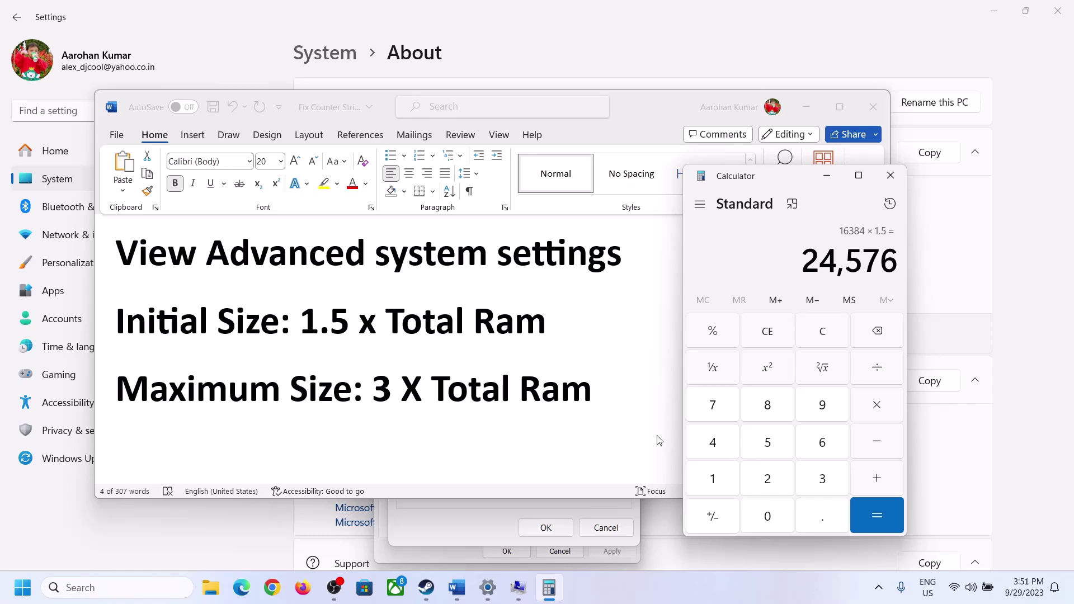
- Set the custom initial paging file size for drive C: to 24576 MB
{"action": "left_click", "coordinate": [491, 509]}
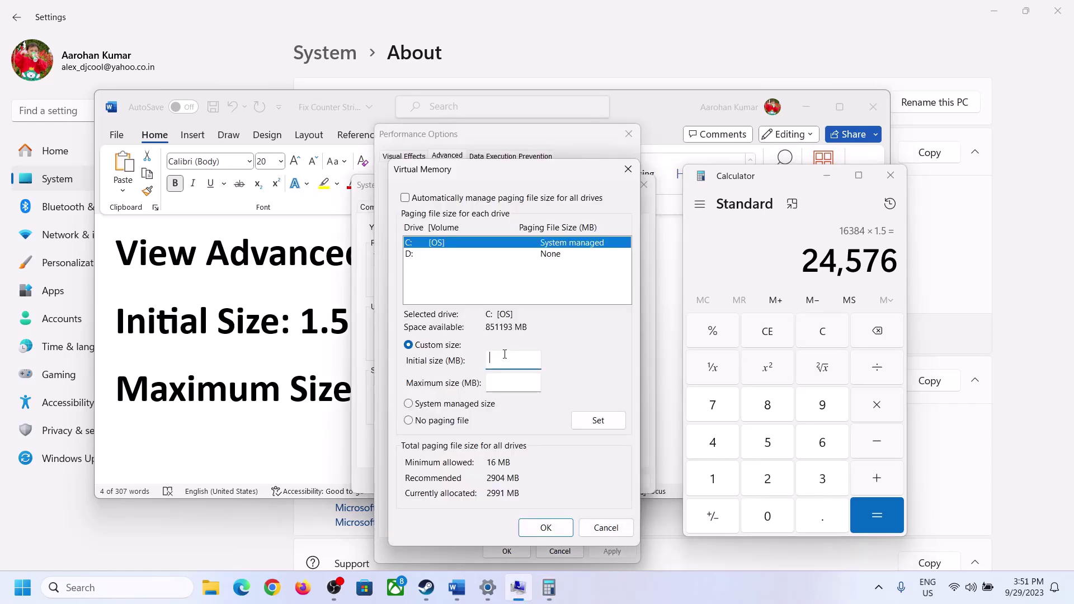
{"action": "type", "text": "24576"}
{"action": "left_click", "coordinate": [539, 382]}
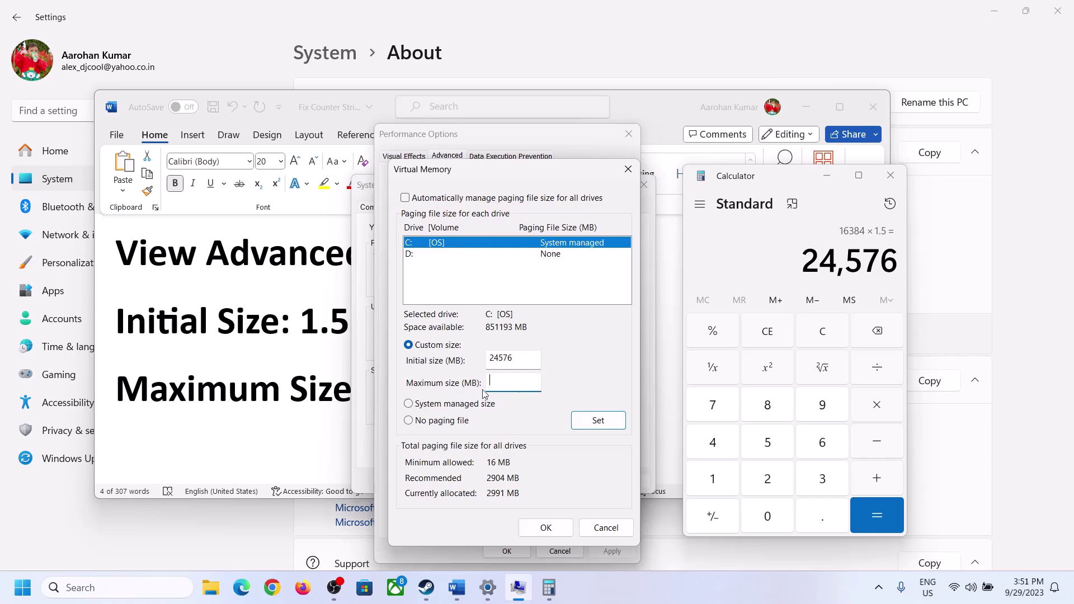
- Check the maximum size formula in the Word document and the installed RAM in Settings, with Calculator cleared
{"action": "key", "text": "alt+Tab"}
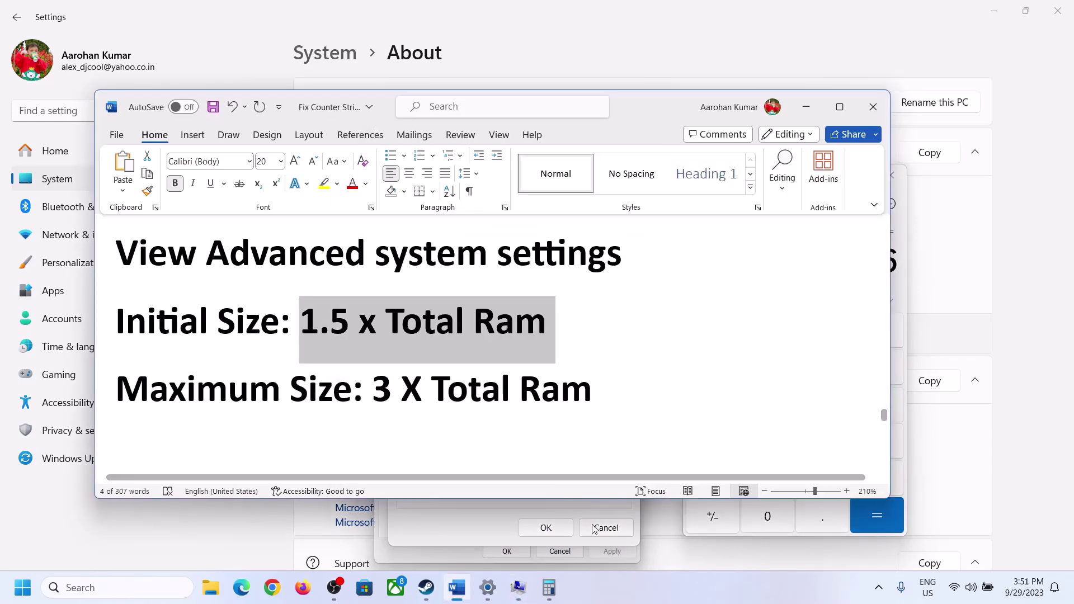
{"action": "left_click", "coordinate": [903, 291]}
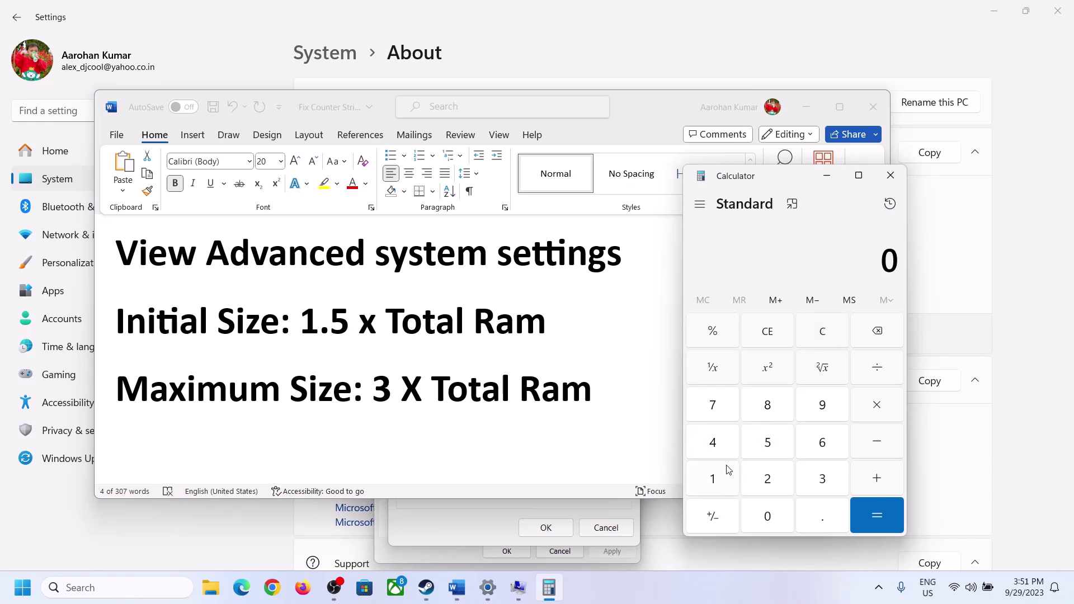
{"action": "left_click", "coordinate": [488, 587]}
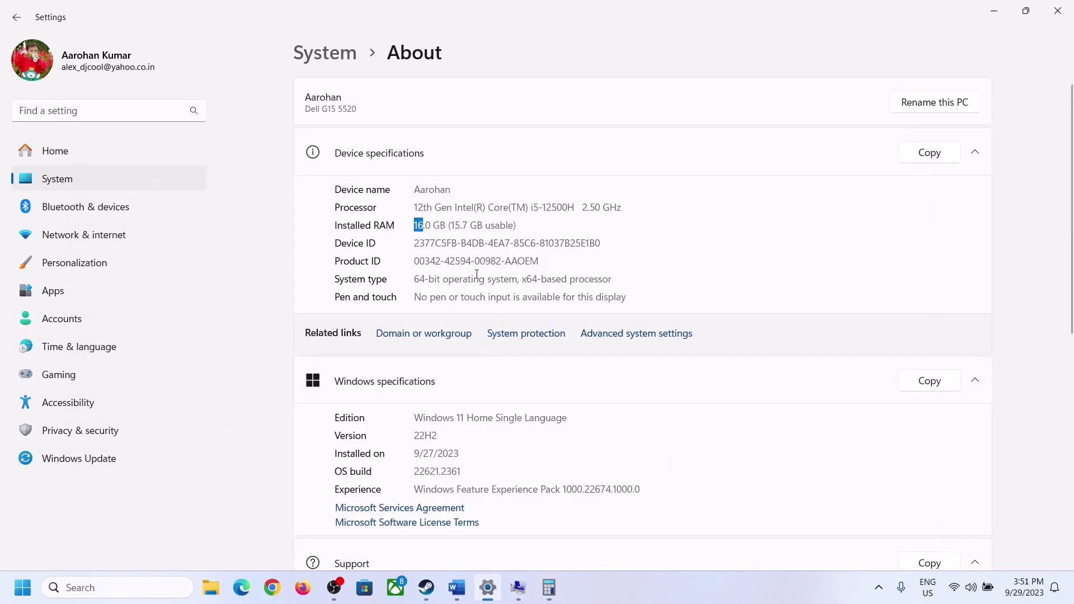
{"action": "left_click", "coordinate": [549, 588]}
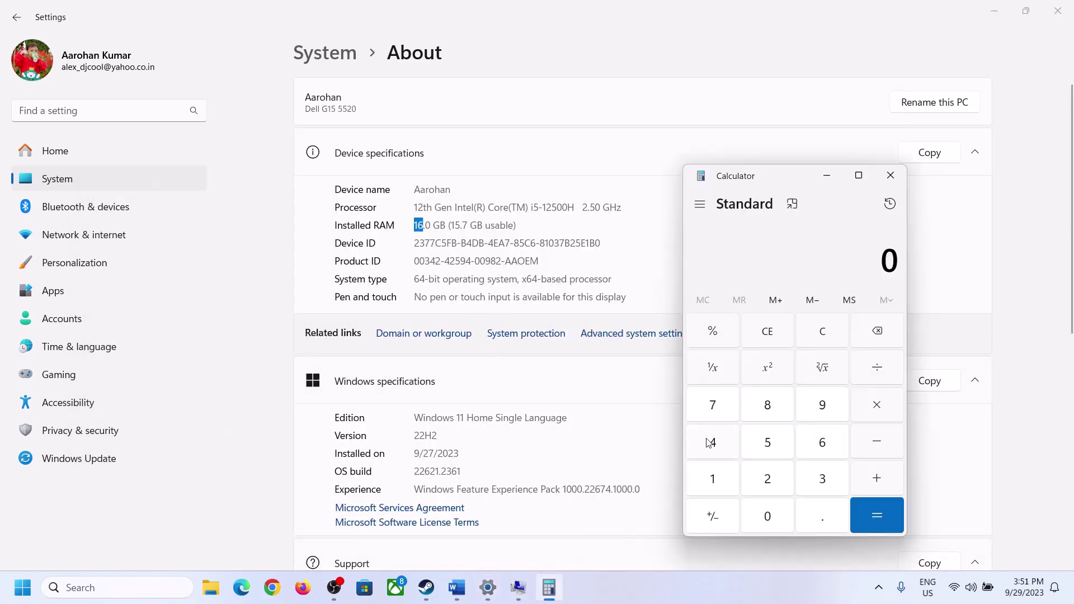
- Calculate 16 × 1024 again in Calculator as the base for the maximum paging file size
{"action": "left_click", "coordinate": [721, 483]}
{"action": "left_click", "coordinate": [817, 444]}
{"action": "left_click", "coordinate": [872, 407]}
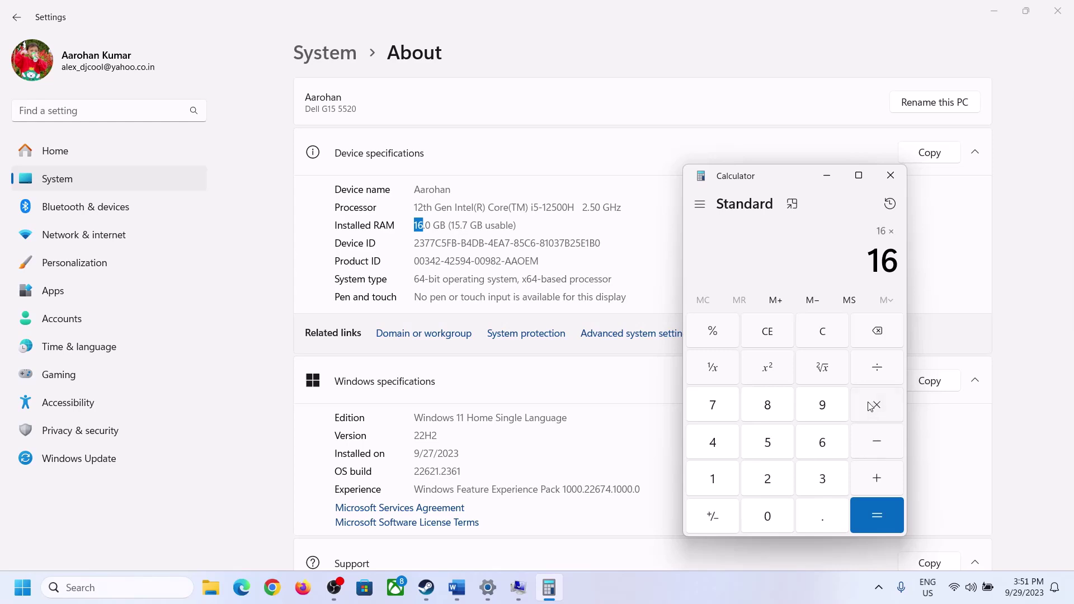
{"action": "left_click", "coordinate": [721, 475]}
{"action": "left_click", "coordinate": [763, 512]}
{"action": "left_click", "coordinate": [767, 476]}
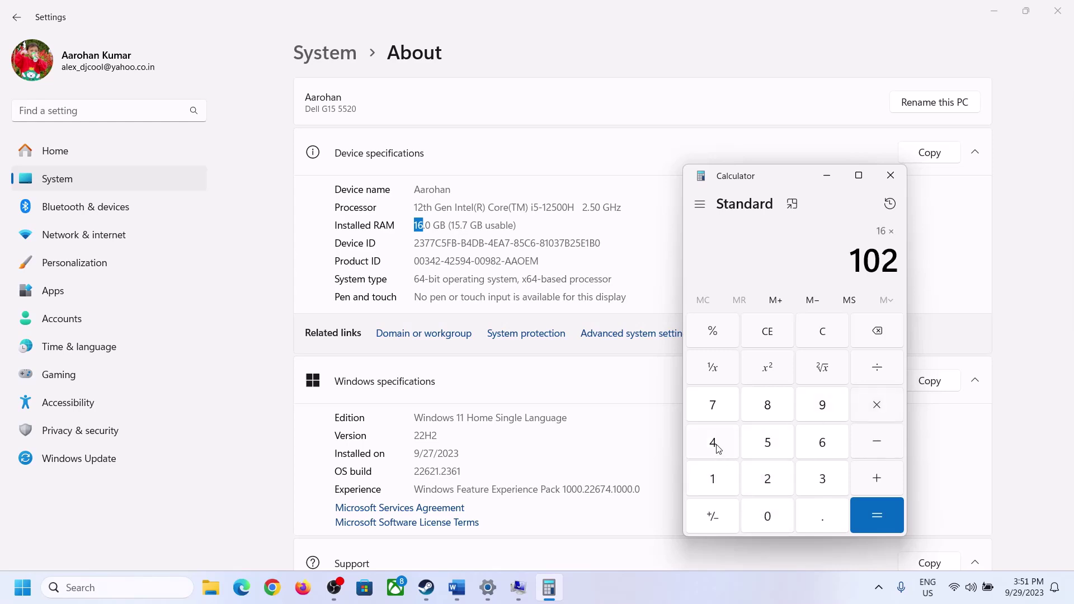
{"action": "left_click", "coordinate": [714, 442]}
{"action": "left_click", "coordinate": [870, 526]}
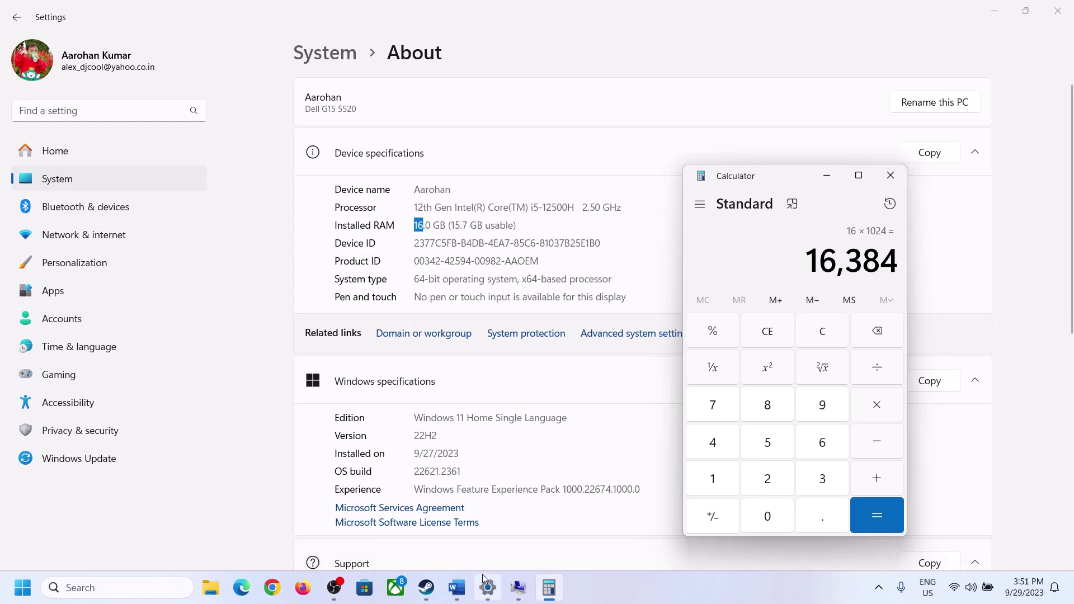
- Following the "3 X Total Ram" formula in the Word document, multiply the RAM in megabytes by 3
{"action": "left_click", "coordinate": [458, 587]}
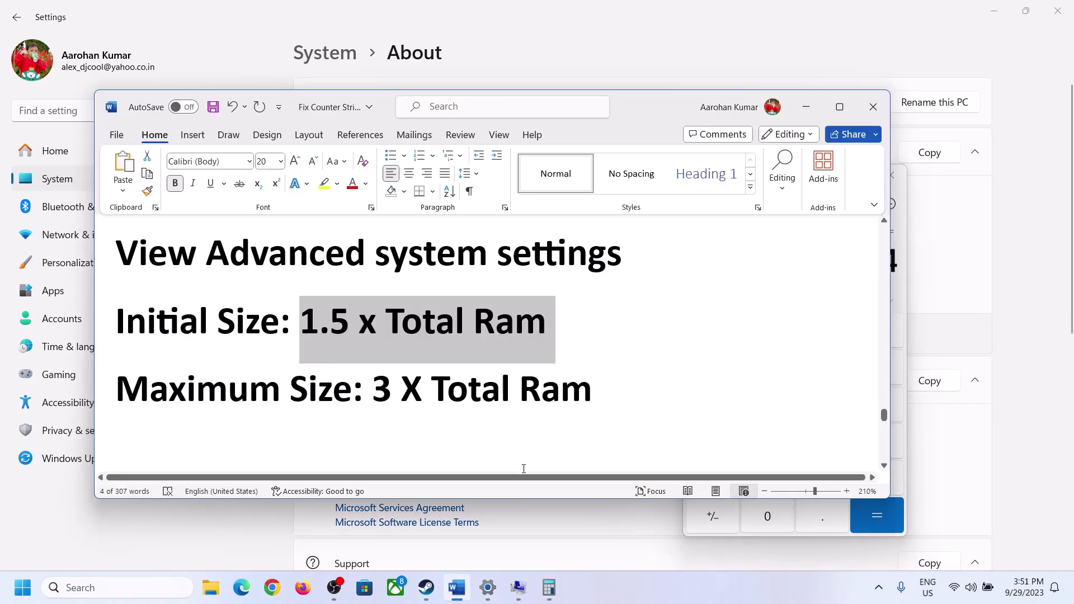
{"action": "left_click", "coordinate": [549, 588]}
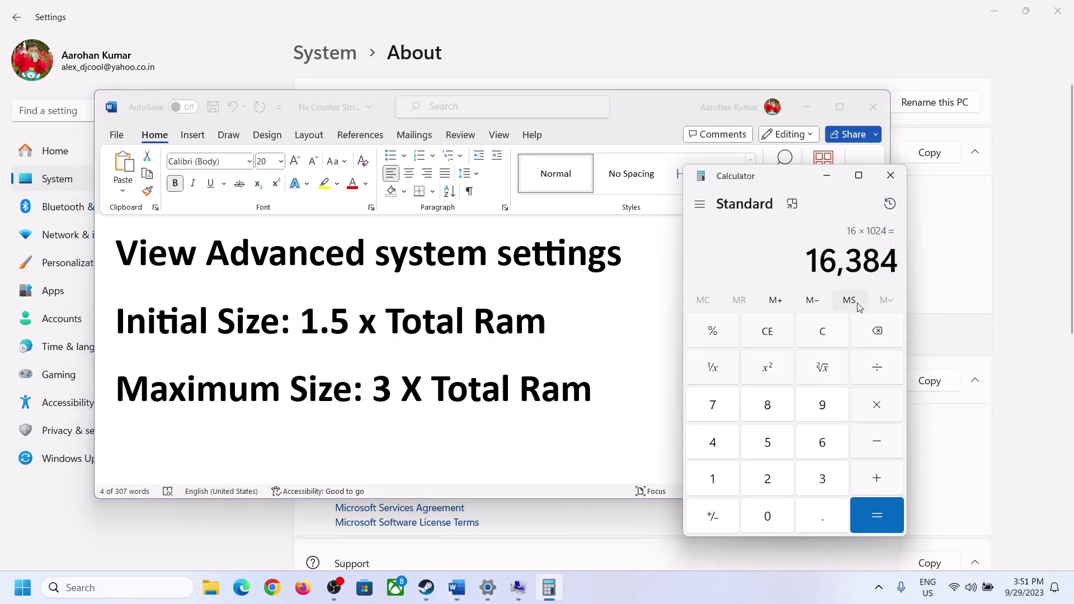
{"action": "left_click", "coordinate": [878, 410]}
{"action": "left_click", "coordinate": [804, 487]}
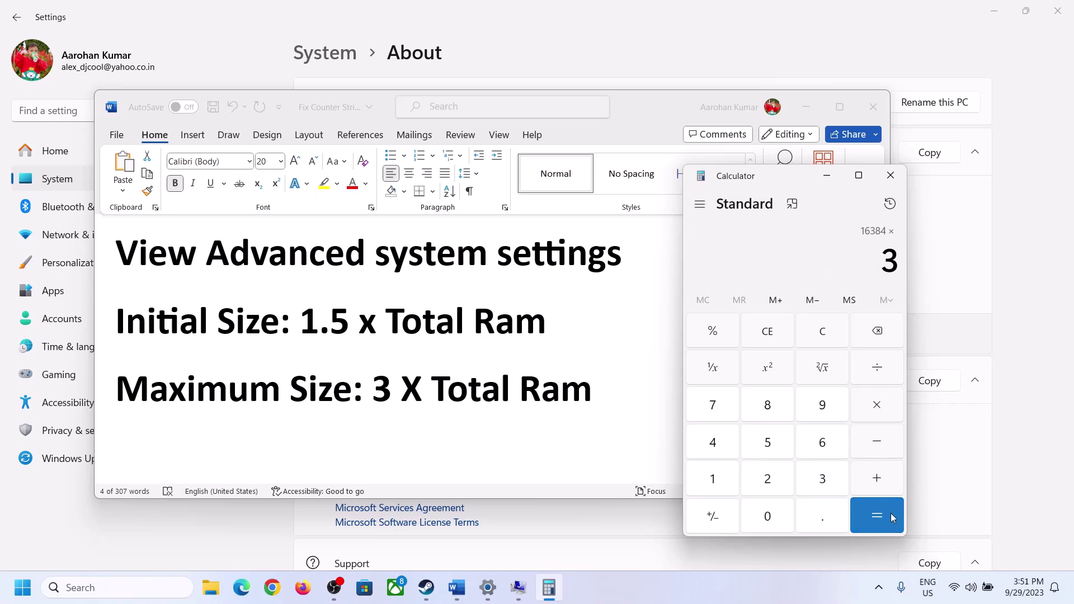
{"action": "left_click", "coordinate": [886, 513]}
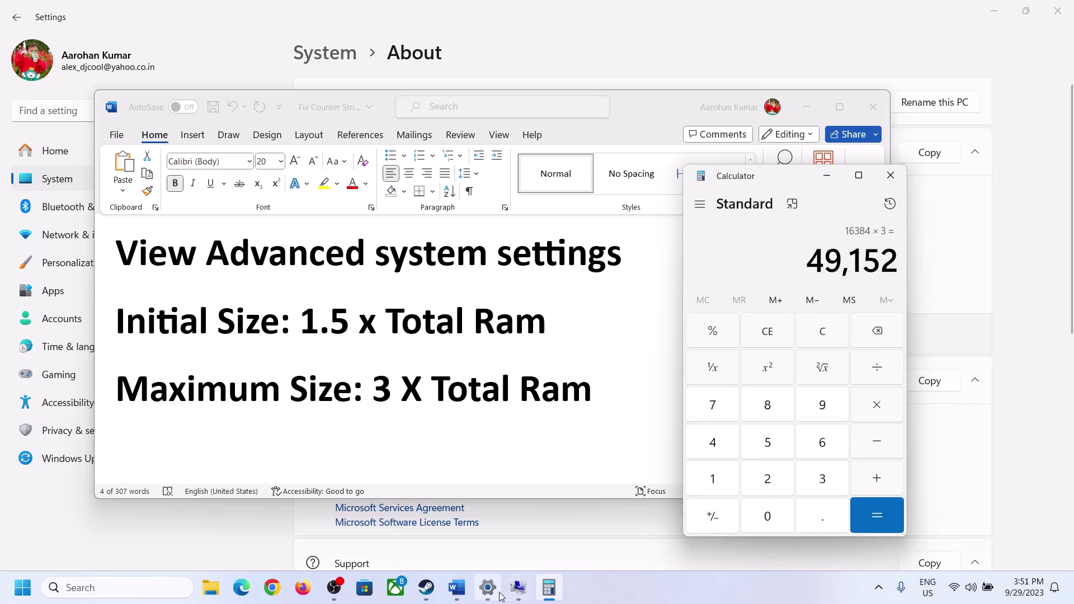
- Set the maximum paging file size for drive C: to 49152 MB, apply the custom sizes, and acknowledge the restart notice
{"action": "left_click", "coordinate": [541, 549]}
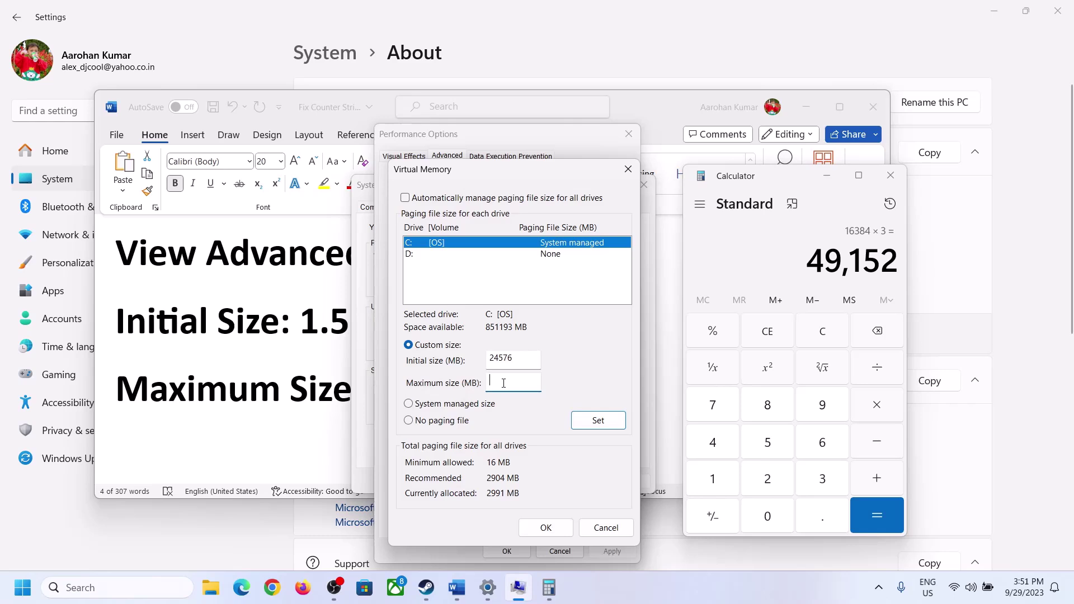
{"action": "type", "text": "49152"}
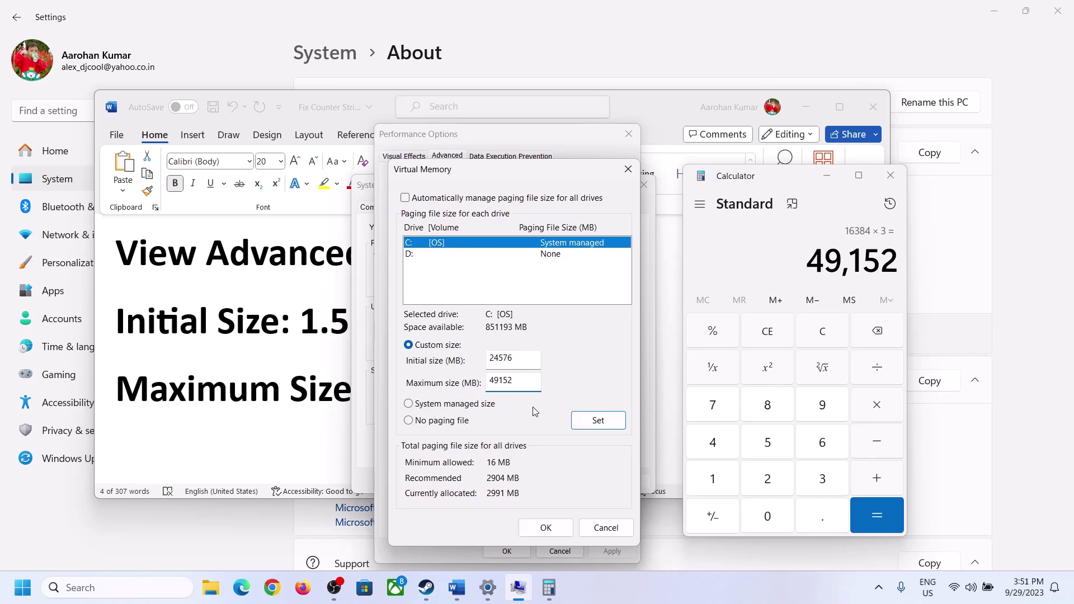
{"action": "left_click", "coordinate": [598, 422]}
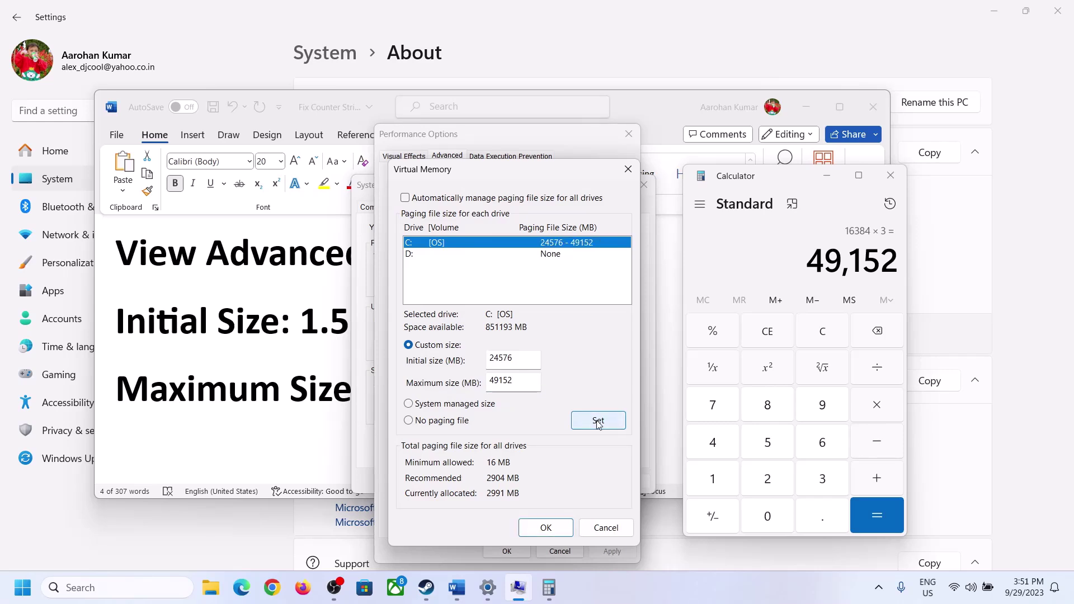
{"action": "left_click", "coordinate": [547, 528]}
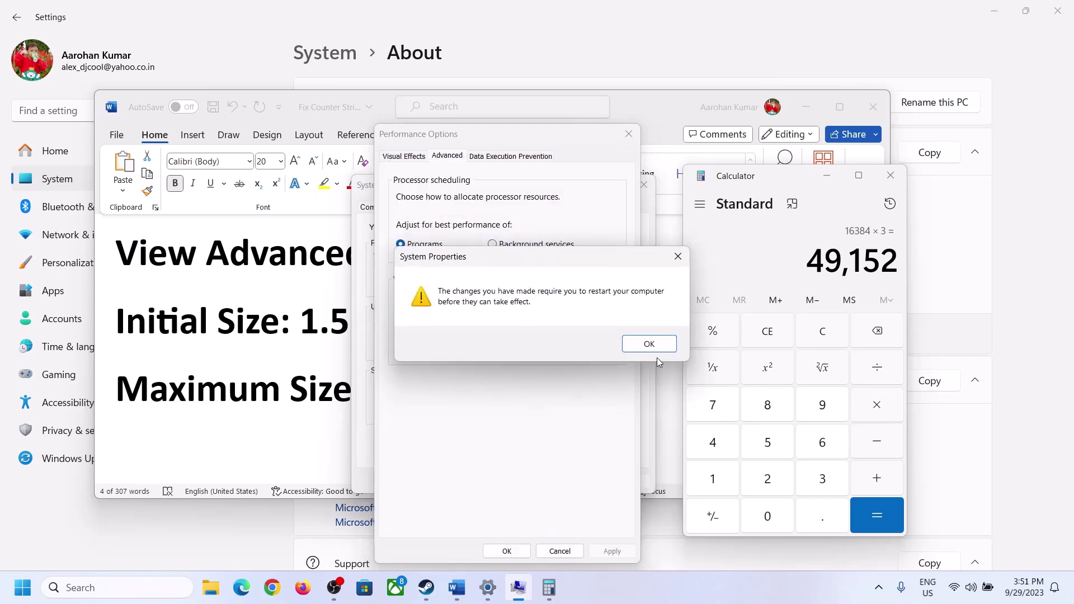
{"action": "left_click", "coordinate": [663, 345]}
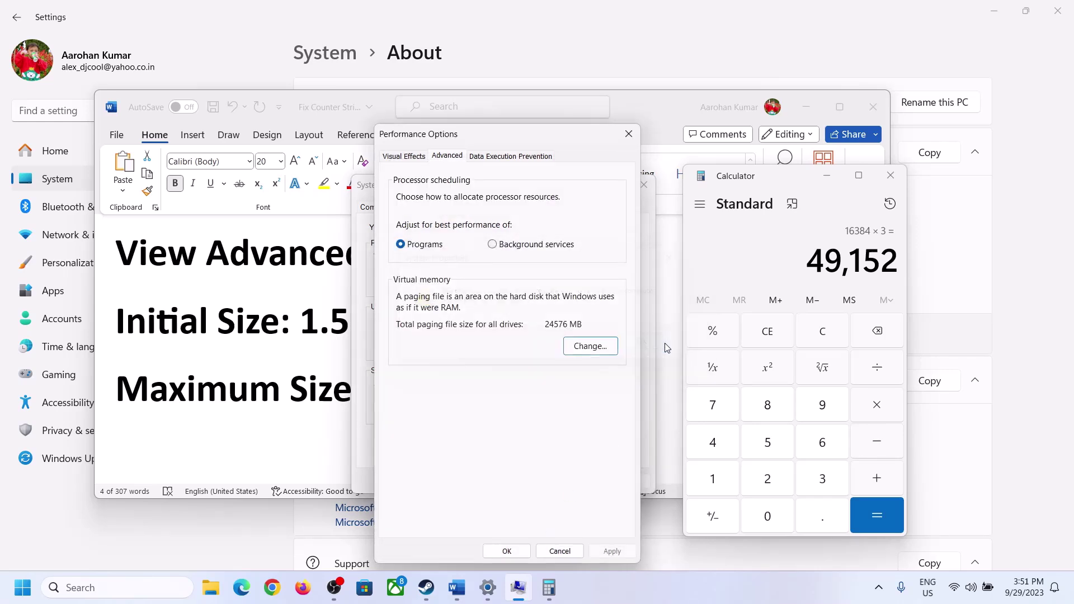
- Accept the Performance Options and System Properties changes, and dismiss the restart prompt without restarting
{"action": "left_click", "coordinate": [507, 552]}
{"action": "left_click", "coordinate": [510, 480]}
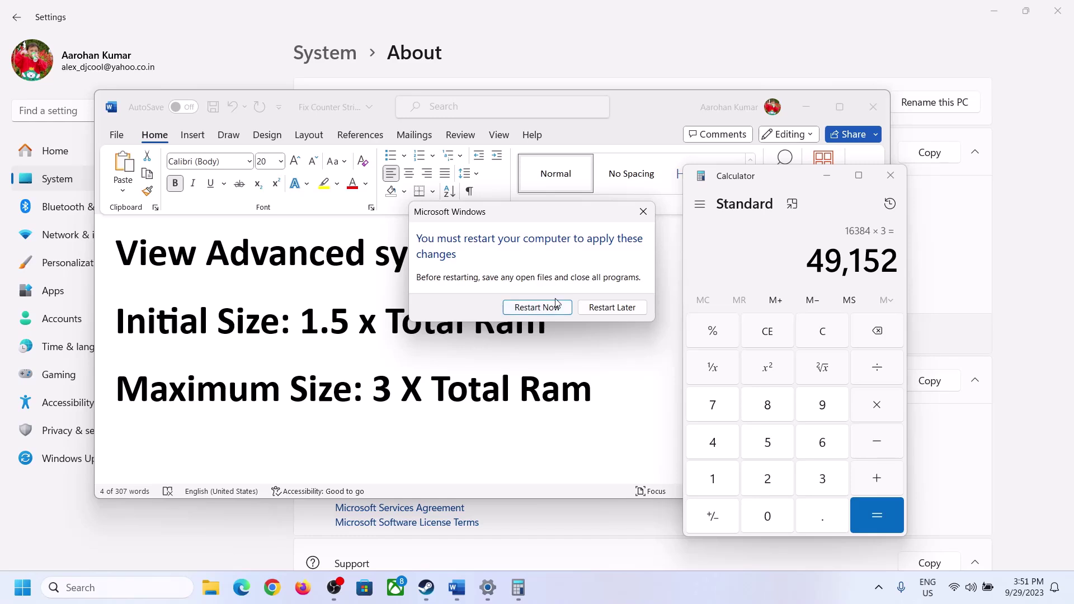
{"action": "left_click", "coordinate": [643, 211]}
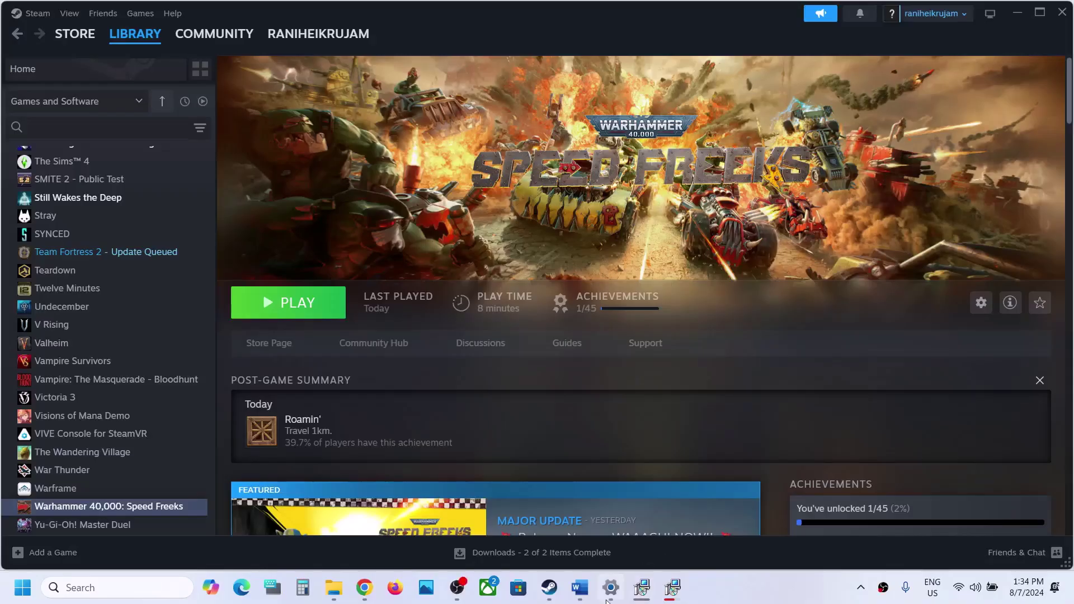
- Go to Step 13 in the Word document and highlight its instructions on unplugging external devices and disabling overlays
{"action": "left_click", "coordinate": [580, 587]}
{"action": "scroll", "coordinate": [479, 330], "scroll_direction": "down", "scroll_amount": 9}
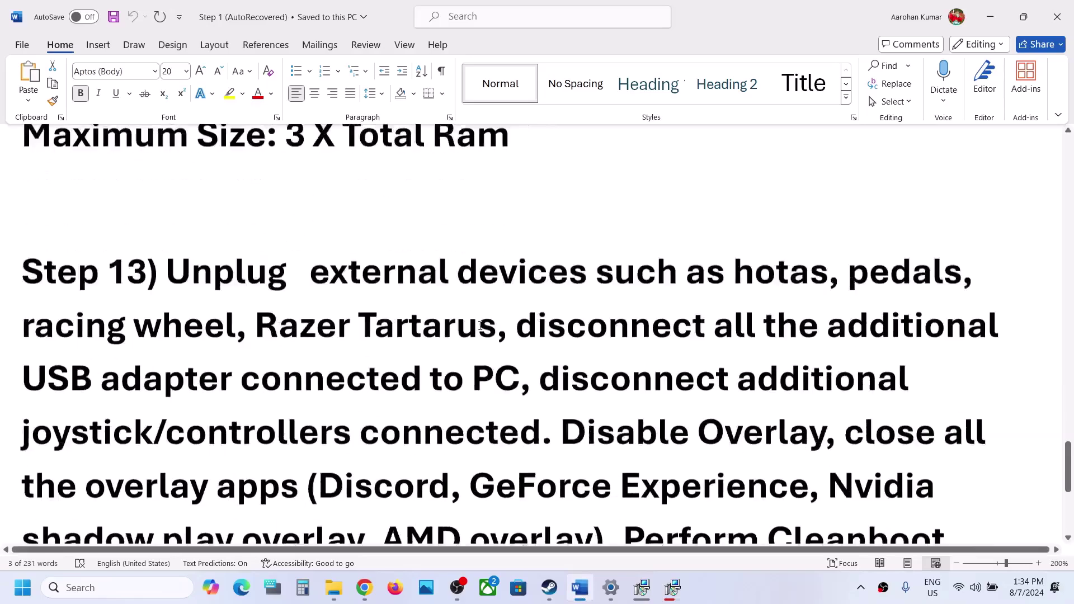
{"action": "left_click_drag", "start_coordinate": [217, 181], "coordinate": [516, 292]}
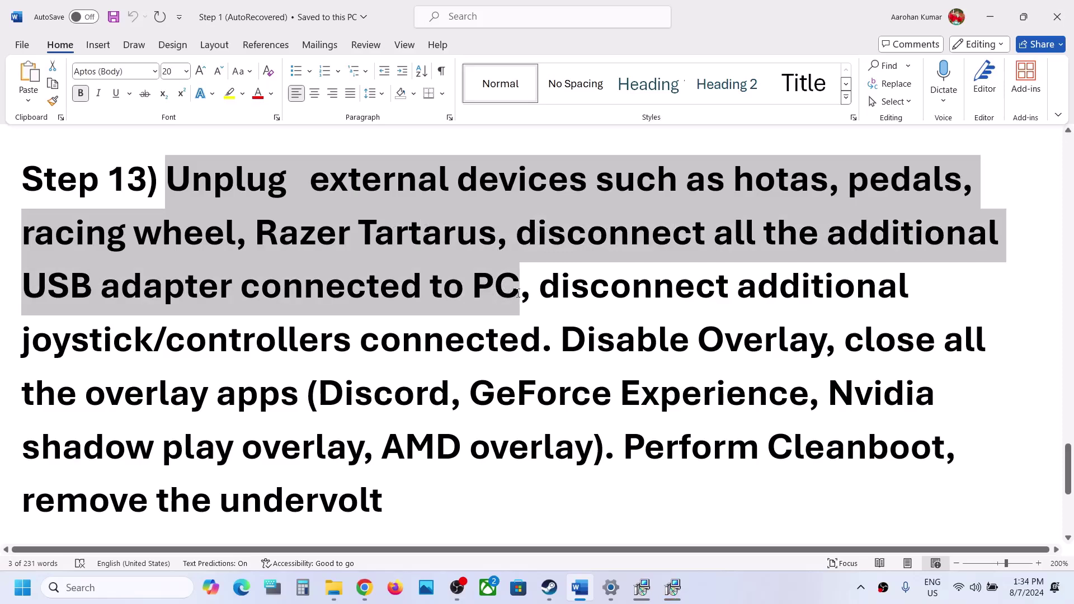
{"action": "left_click_drag", "start_coordinate": [518, 293], "coordinate": [726, 342]}
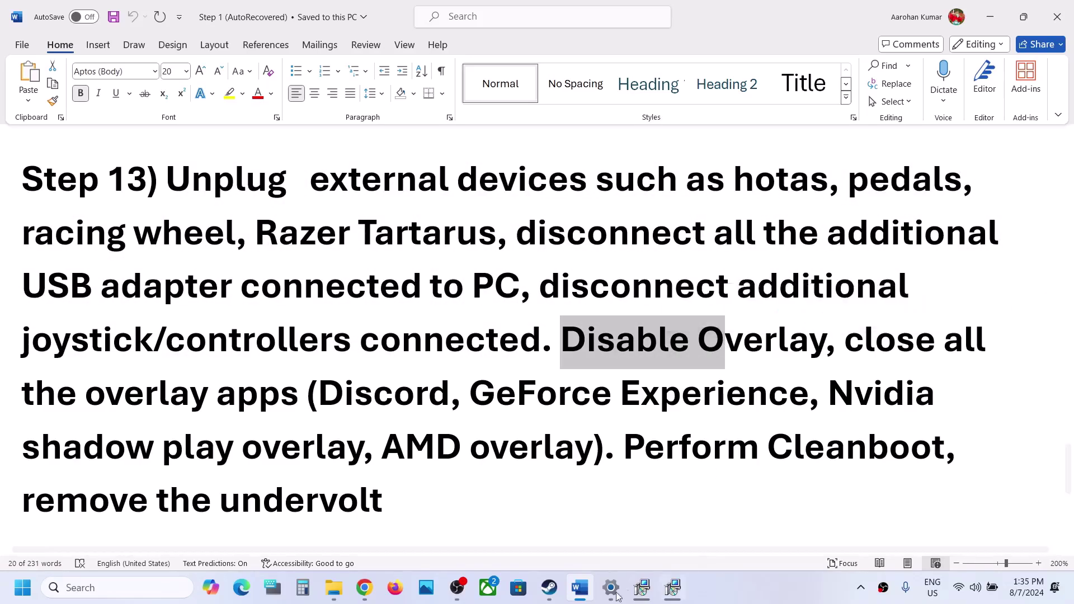
{"action": "left_click", "coordinate": [549, 587]}
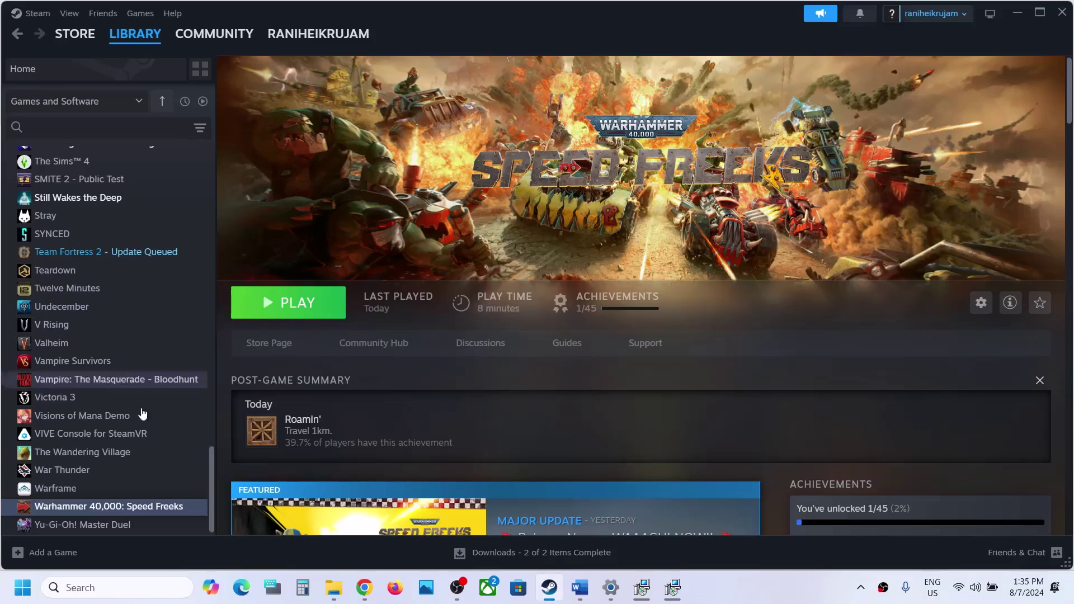
{"action": "right_click", "coordinate": [118, 507]}
{"action": "left_click", "coordinate": [139, 493]}
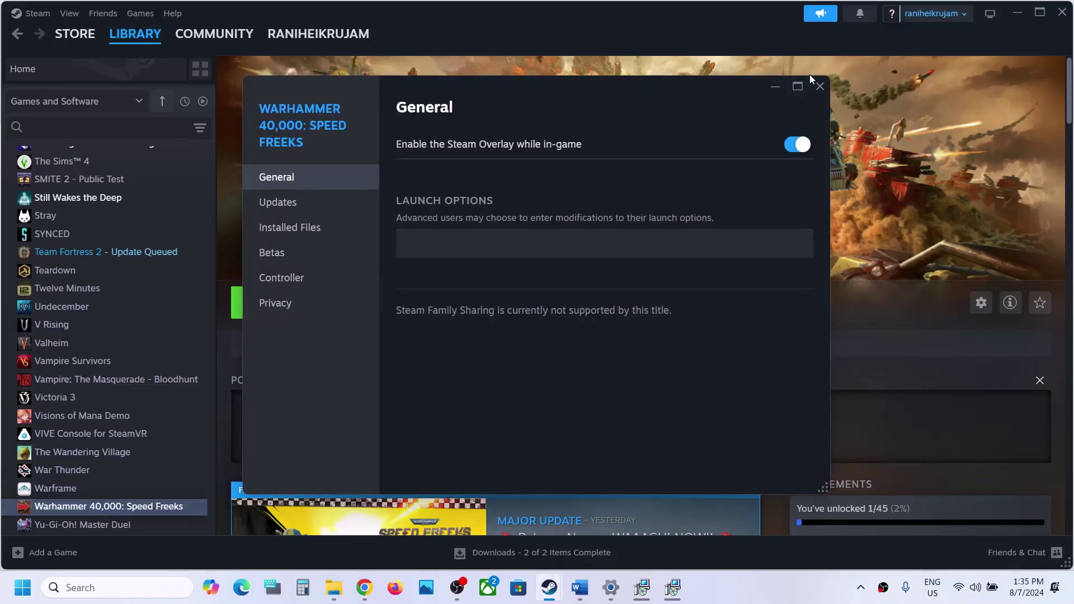
{"action": "left_click", "coordinate": [827, 90]}
{"action": "left_click", "coordinate": [579, 587]}
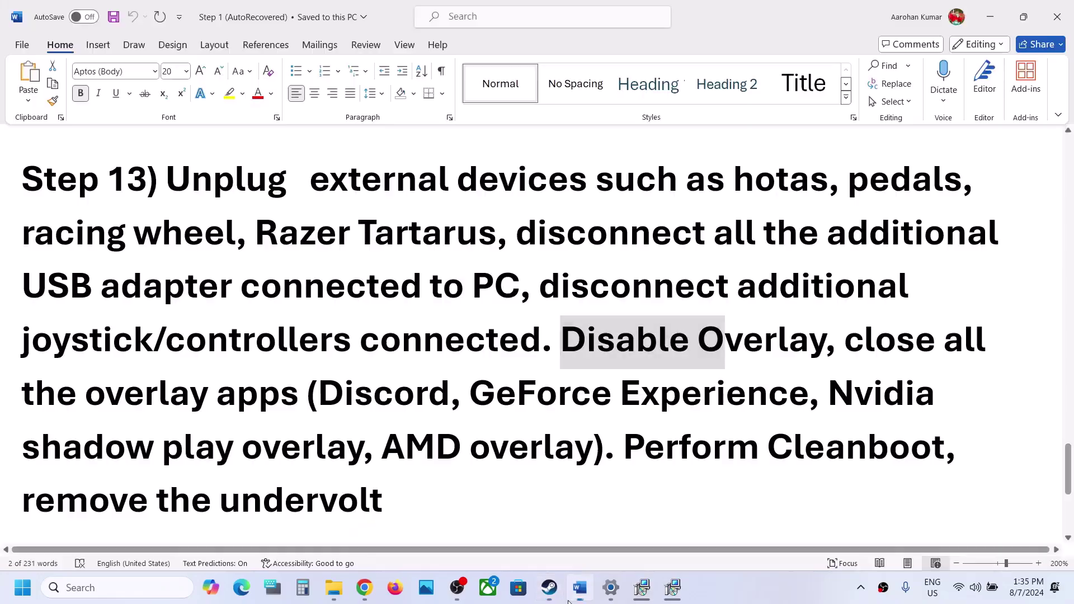
- Switch to Steam and turn off the in-game Steam Overlay in the properties of Warhammer 40,000: Speed Freeks
{"action": "left_click", "coordinate": [549, 588]}
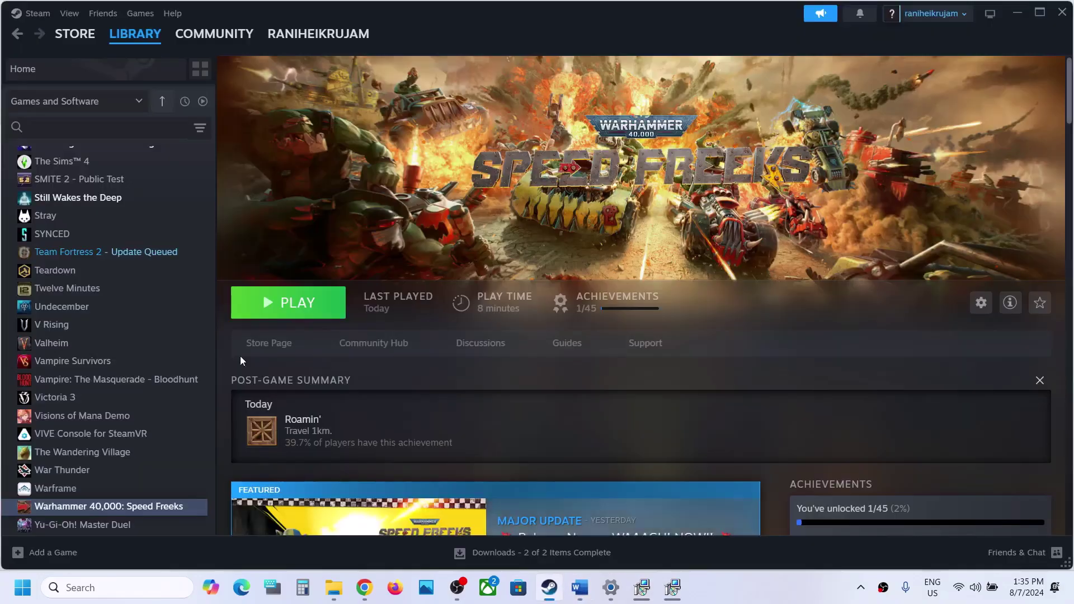
{"action": "right_click", "coordinate": [93, 510]}
{"action": "left_click", "coordinate": [120, 491]}
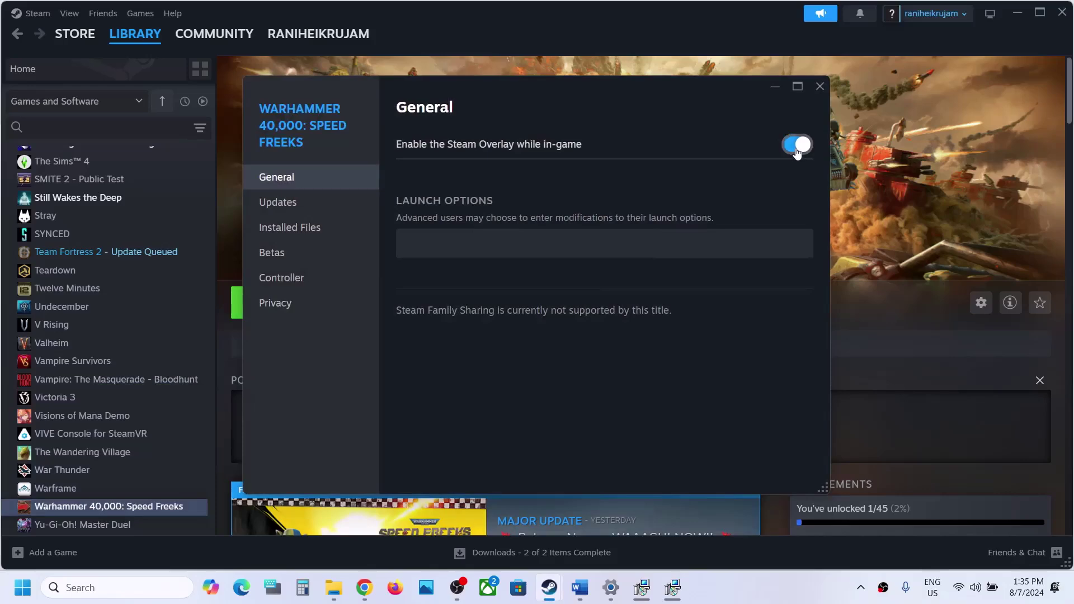
{"action": "left_click", "coordinate": [797, 147]}
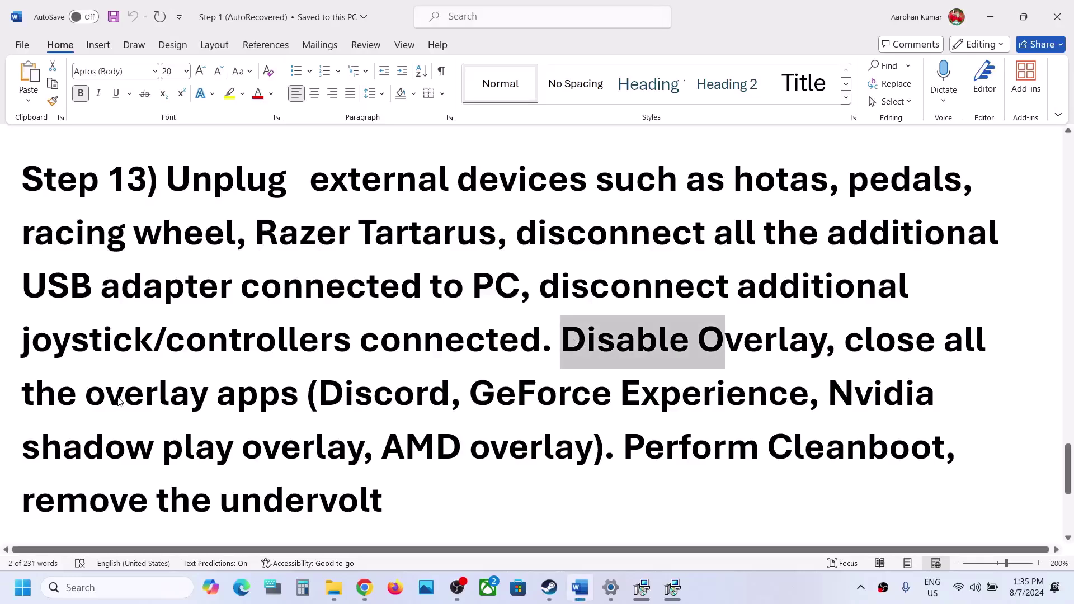
- In Step 13 of the Word document, highlight the instructions on closing all overlay apps and performing a Cleanboot
{"action": "left_click_drag", "start_coordinate": [100, 400], "coordinate": [448, 398]}
{"action": "left_click", "coordinate": [328, 395]}
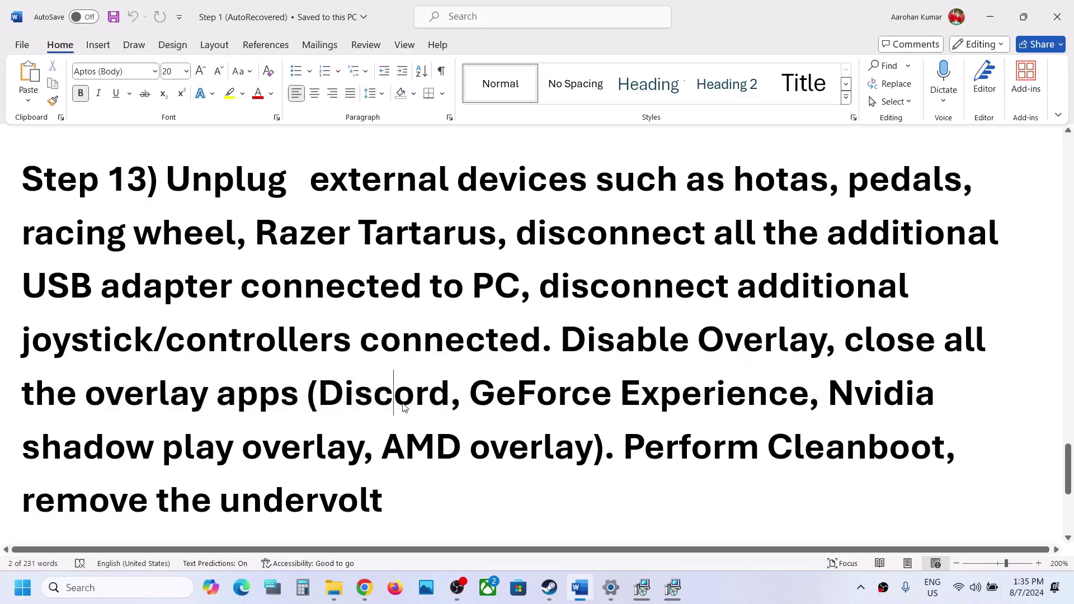
{"action": "left_click_drag", "start_coordinate": [328, 395], "coordinate": [748, 423]}
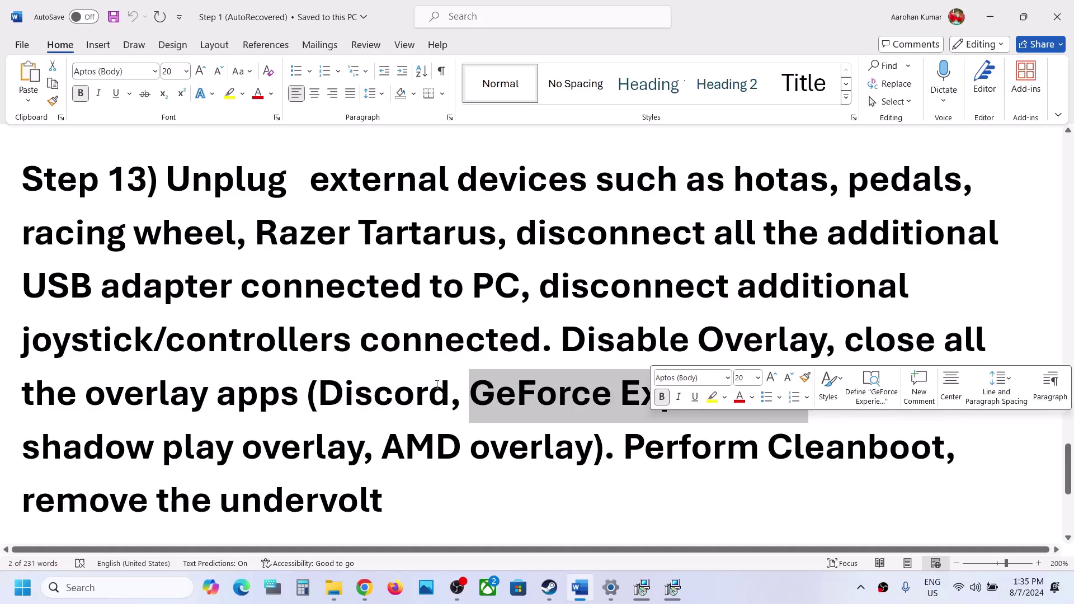
{"action": "left_click", "coordinate": [344, 386]}
{"action": "left_click_drag", "start_coordinate": [851, 342], "coordinate": [320, 395]}
{"action": "scroll", "coordinate": [321, 395], "scroll_direction": "down", "scroll_amount": 1}
{"action": "scroll", "coordinate": [322, 395], "scroll_direction": "down", "scroll_amount": 2}
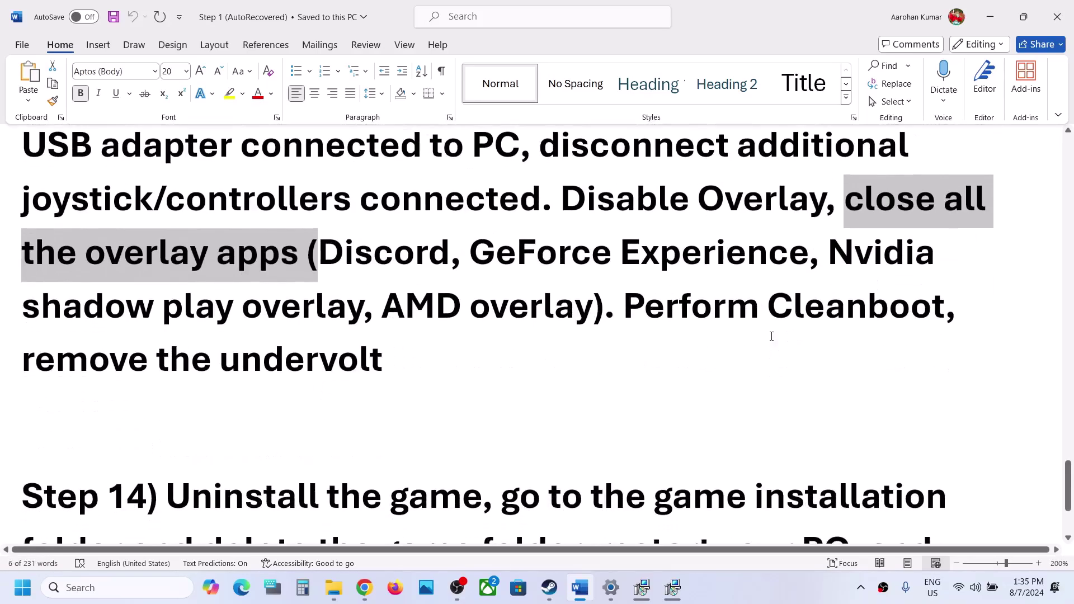
{"action": "left_click_drag", "start_coordinate": [689, 295], "coordinate": [944, 306]}
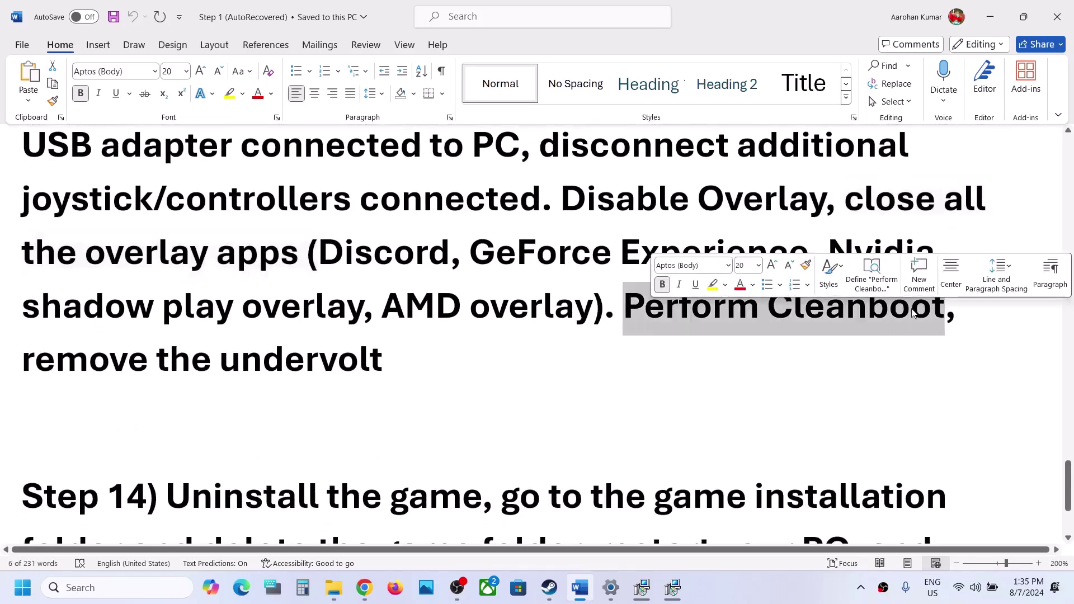
- Search Windows for "system" and open System Configuration
{"action": "left_click", "coordinate": [118, 587]}
{"action": "type", "text": "ystem"}
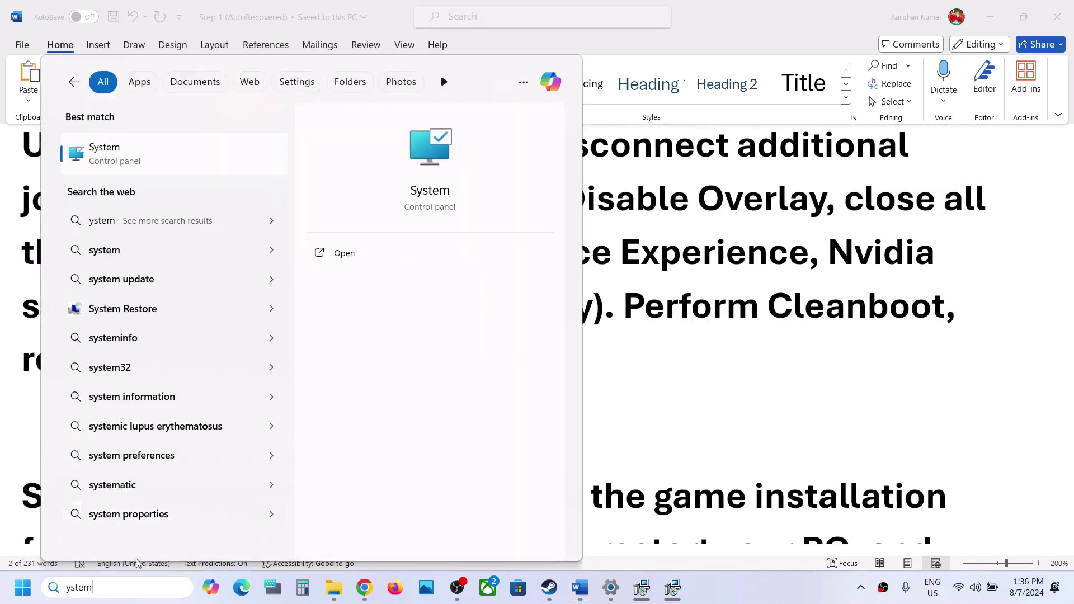
{"action": "key", "text": "ctrl+a"}
{"action": "type", "text": "s"}
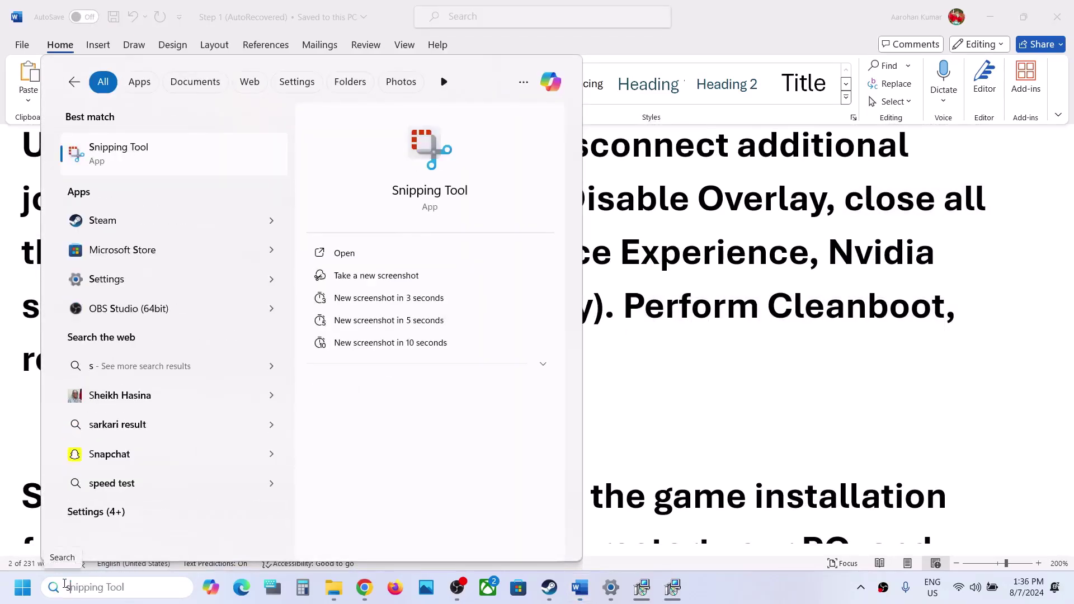
{"action": "type", "text": "ystem"}
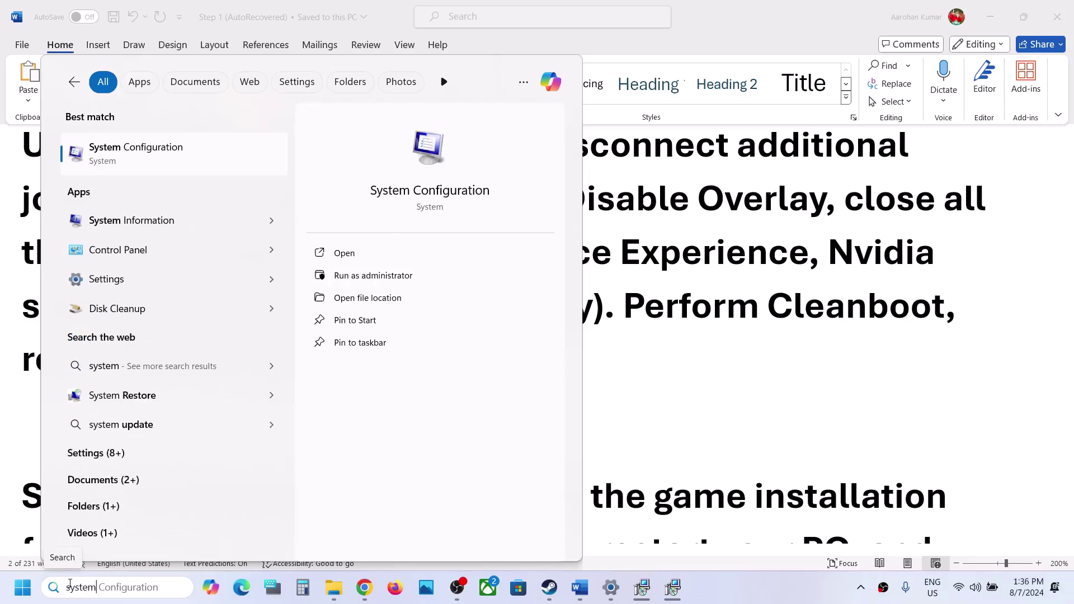
{"action": "left_click", "coordinate": [188, 149]}
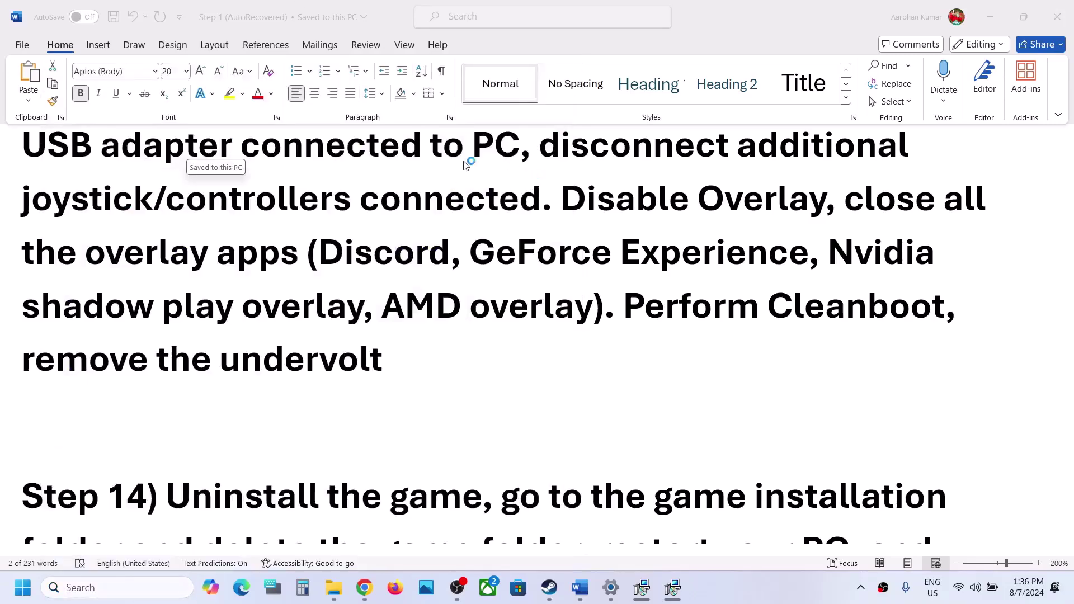
- Hide all Microsoft services in System Configuration's list of services and accept the configuration
{"action": "left_click", "coordinate": [434, 186]}
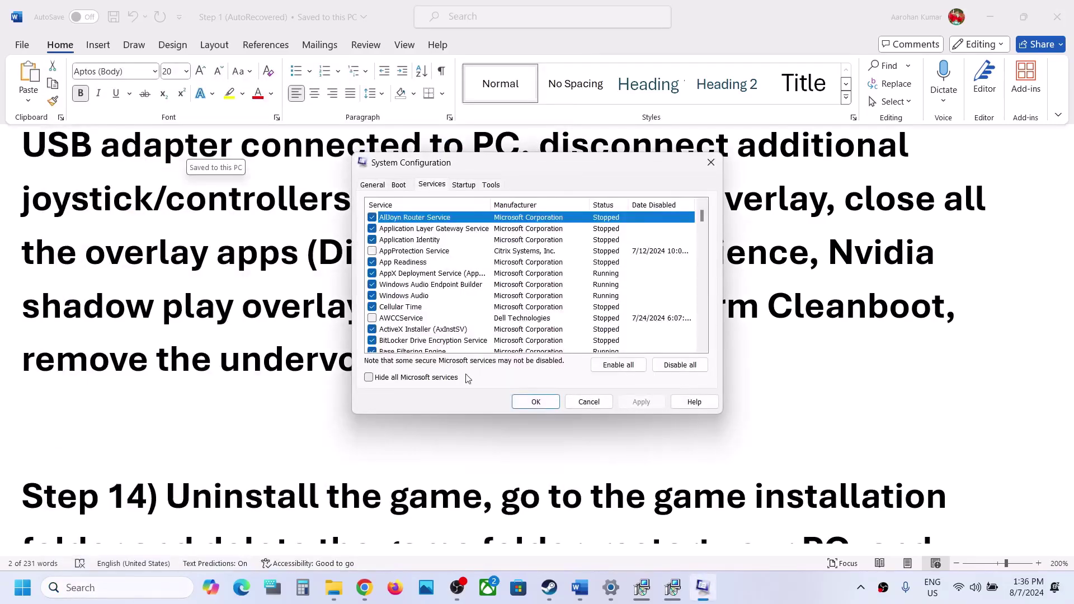
{"action": "left_click", "coordinate": [400, 378]}
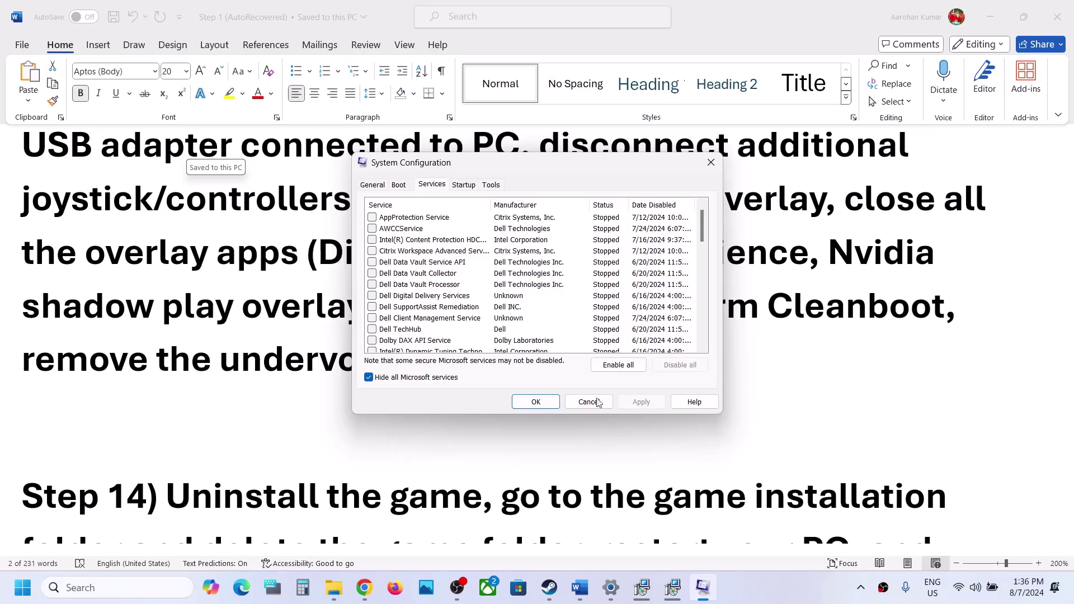
{"action": "left_click", "coordinate": [547, 403]}
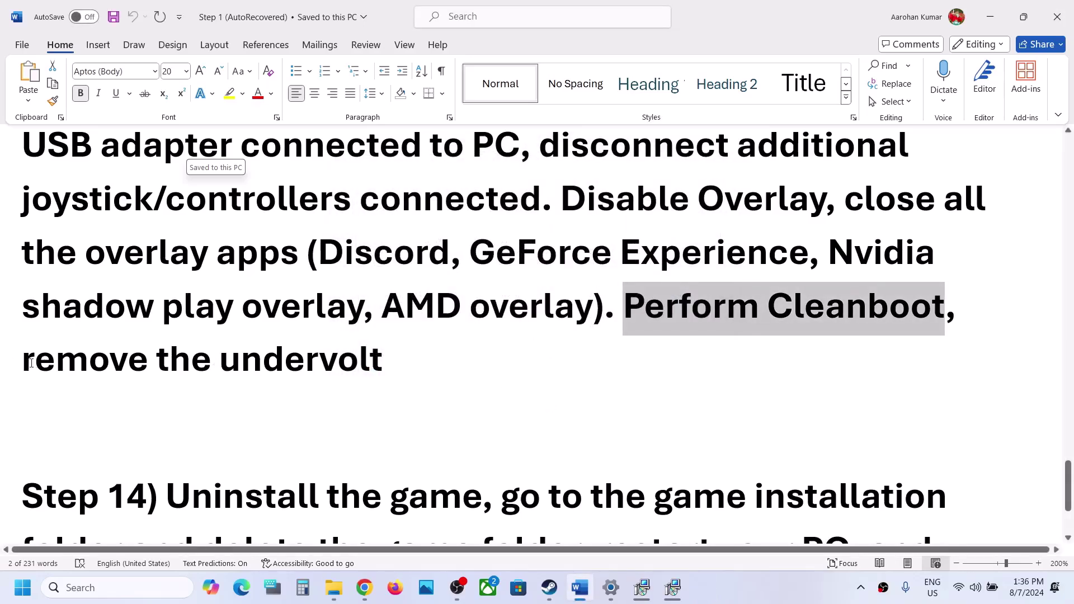
- In the Word document, highlight "remove the undervolt" and Step 14's instructions on uninstalling the game and deleting its folder
{"action": "left_click_drag", "start_coordinate": [31, 364], "coordinate": [368, 367]}
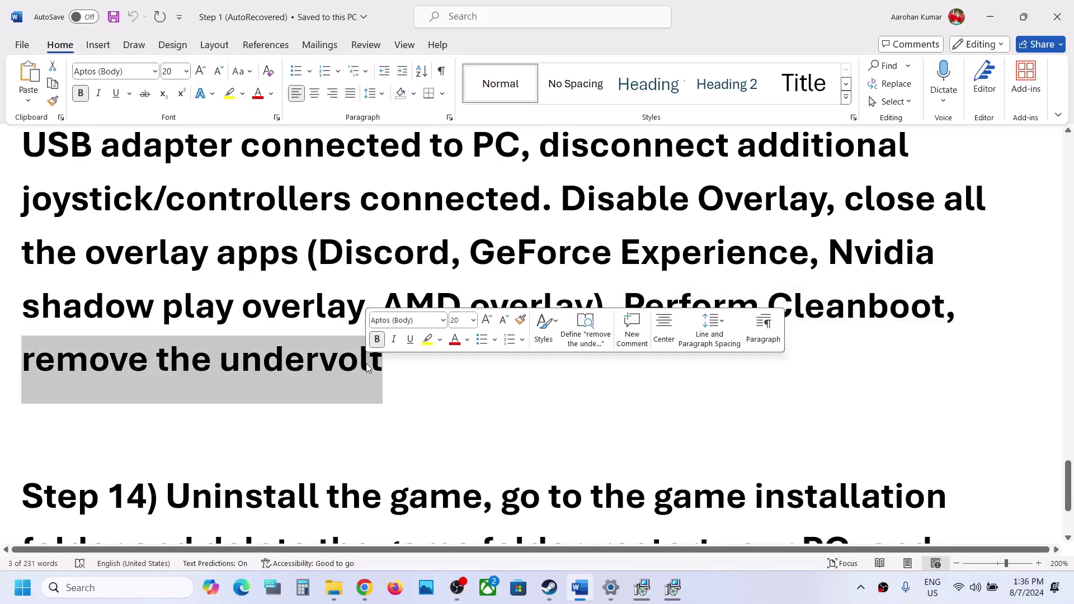
{"action": "scroll", "coordinate": [293, 392], "scroll_direction": "down", "scroll_amount": 2}
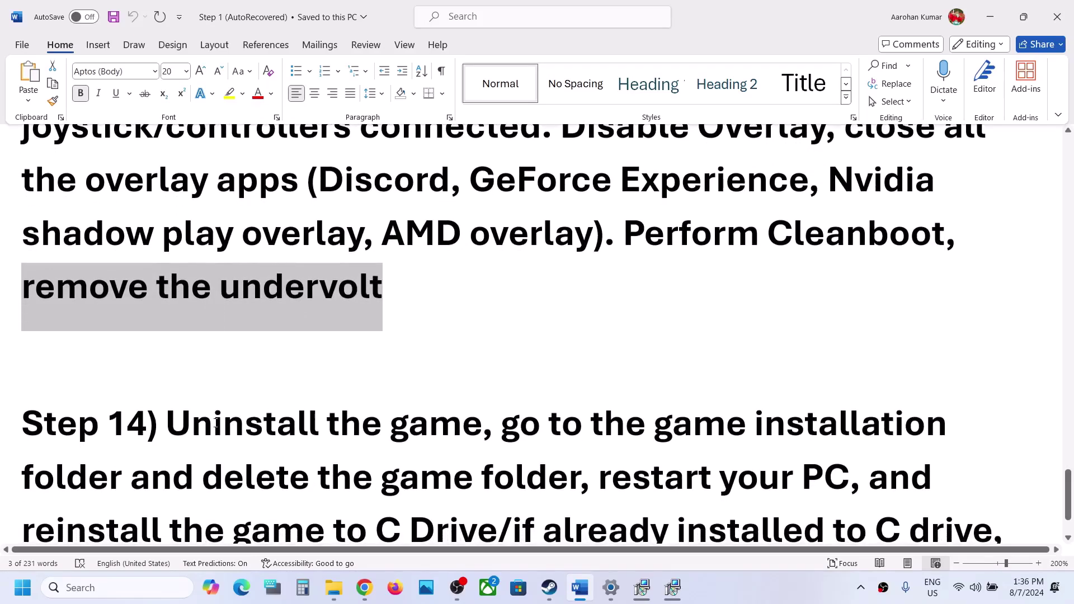
{"action": "scroll", "coordinate": [215, 423], "scroll_direction": "down", "scroll_amount": 1}
{"action": "left_click_drag", "start_coordinate": [168, 390], "coordinate": [579, 444]}
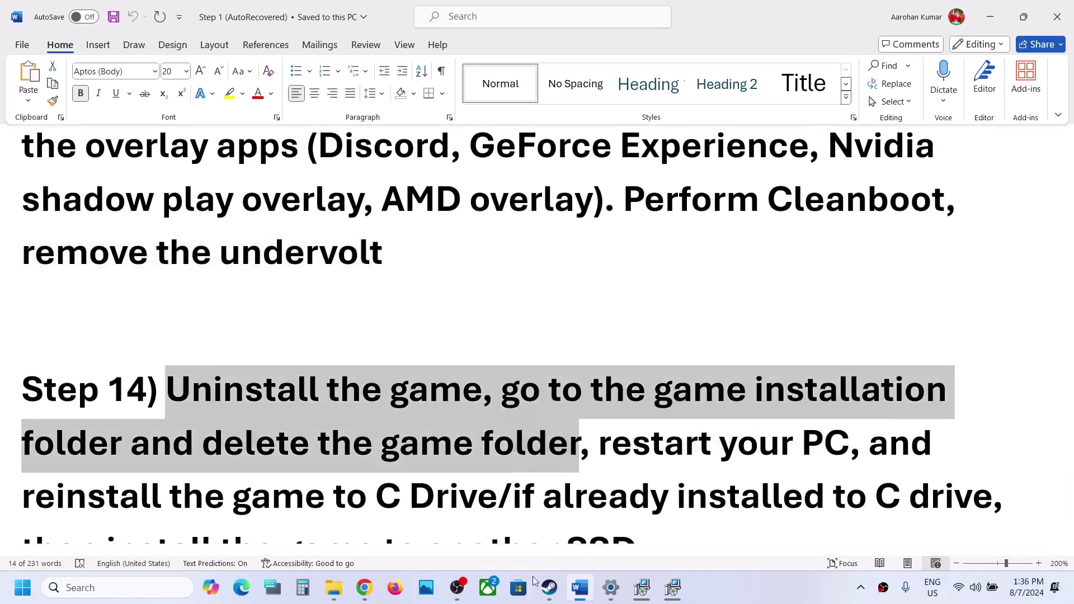
- In Steam, show the Uninstall option for Warhammer 40,000: Speed Freeks and dismiss it without uninstalling the game
{"action": "left_click", "coordinate": [548, 587]}
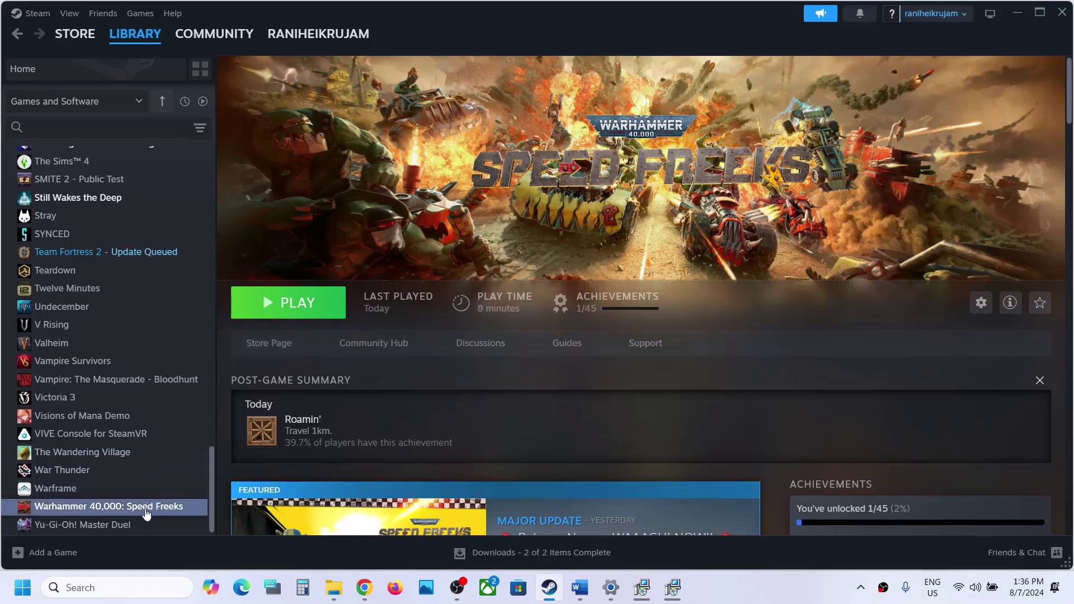
{"action": "right_click", "coordinate": [146, 510]}
{"action": "mouse_move", "coordinate": [177, 470]}
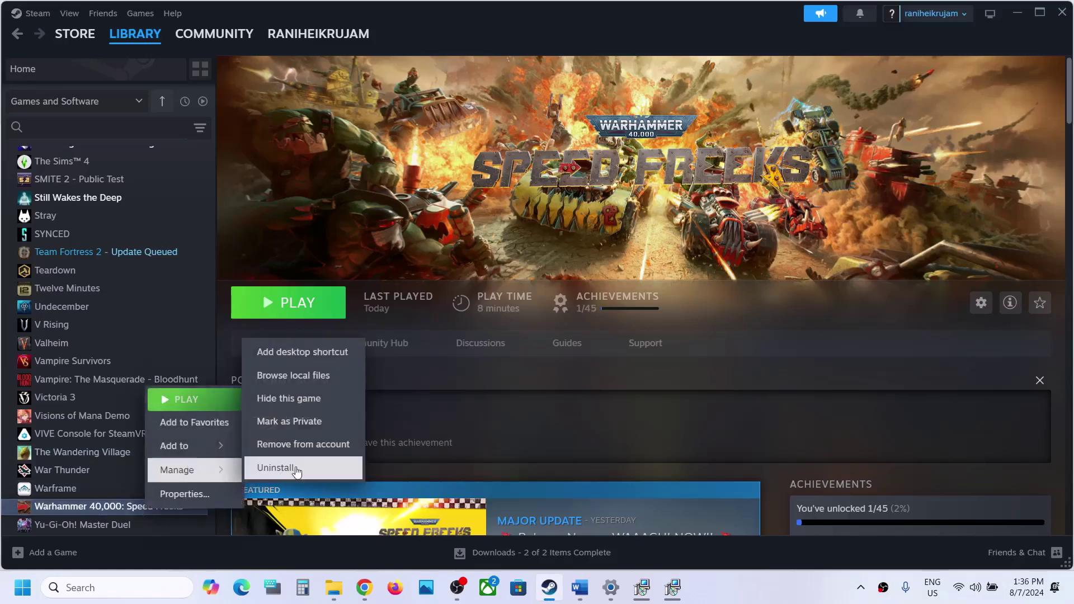
{"action": "left_click", "coordinate": [602, 415]}
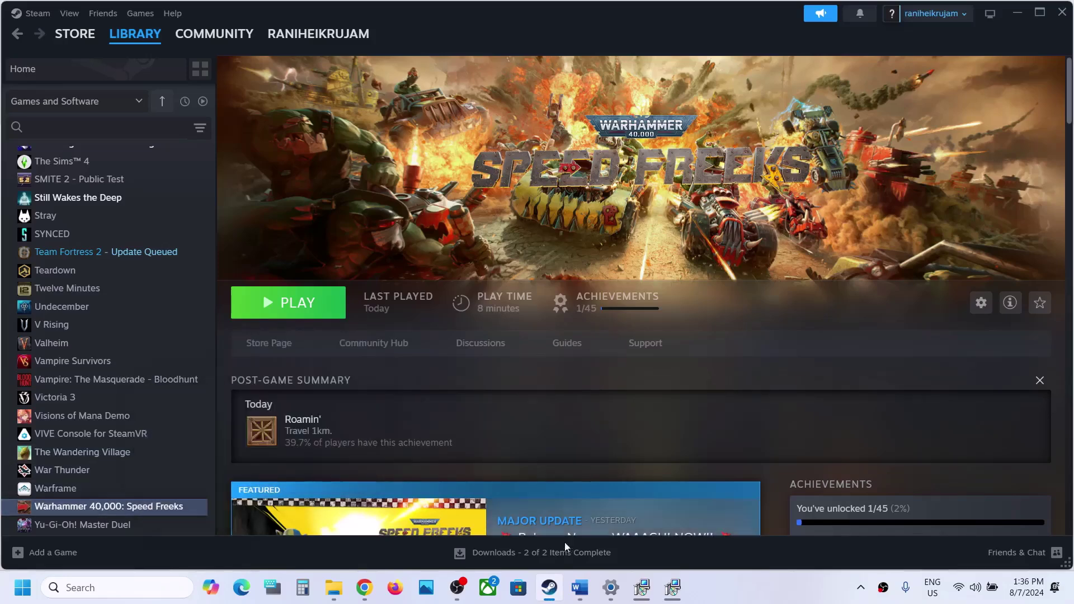
- In the Word document, highlight Step 14's instructions on restarting the PC and reinstalling to C Drive or another SSD, and return to Steam
{"action": "left_click", "coordinate": [580, 587]}
{"action": "left_click", "coordinate": [444, 443]}
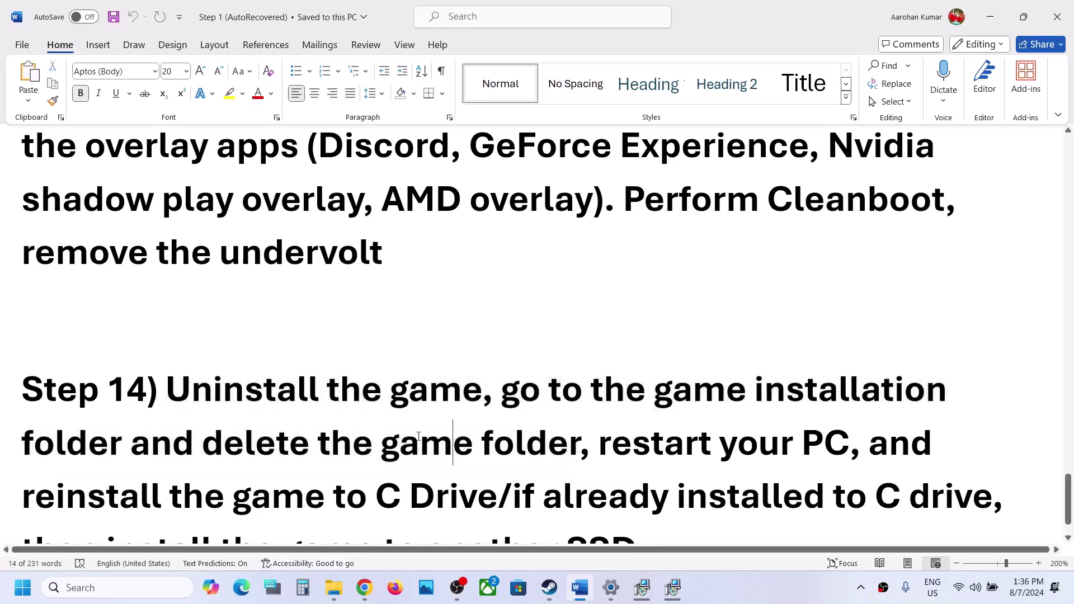
{"action": "left_click_drag", "start_coordinate": [130, 443], "coordinate": [504, 505]}
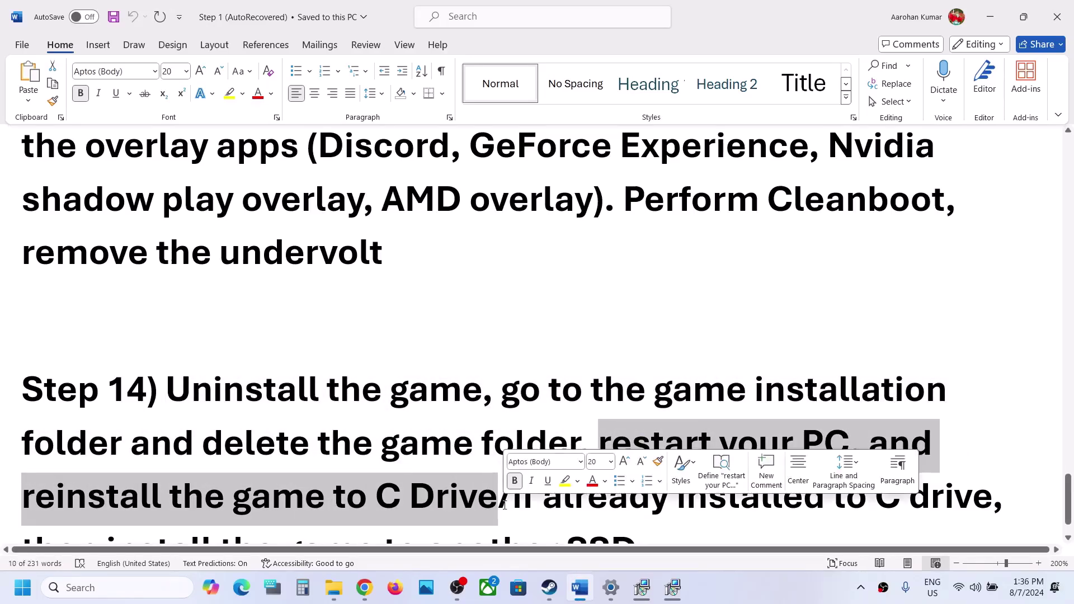
{"action": "scroll", "coordinate": [400, 468], "scroll_direction": "down", "scroll_amount": 1}
{"action": "left_click", "coordinate": [401, 439]}
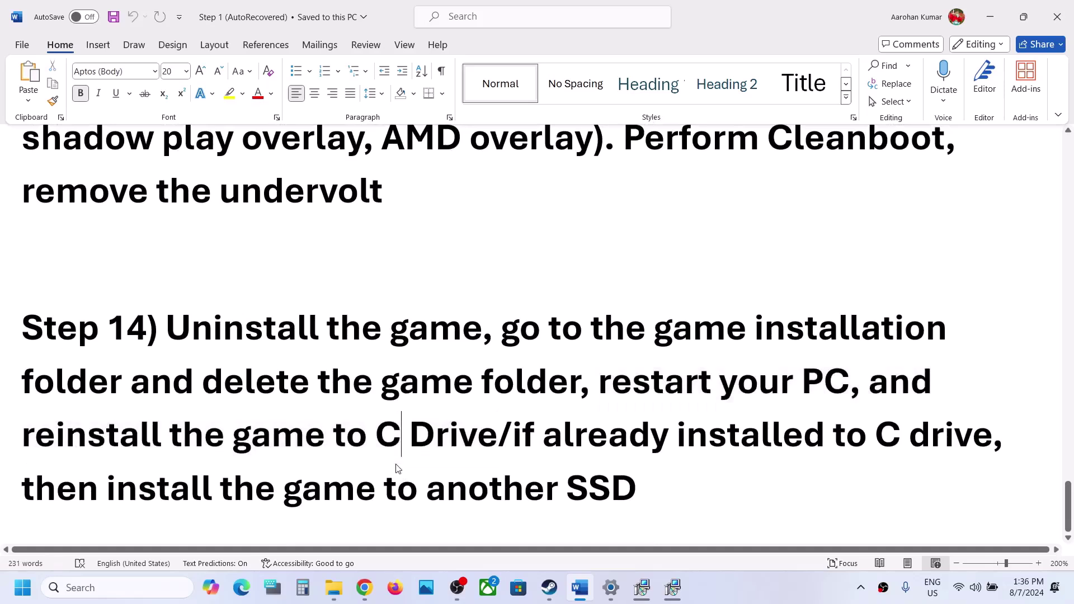
{"action": "left_click_drag", "start_coordinate": [276, 440], "coordinate": [457, 438]}
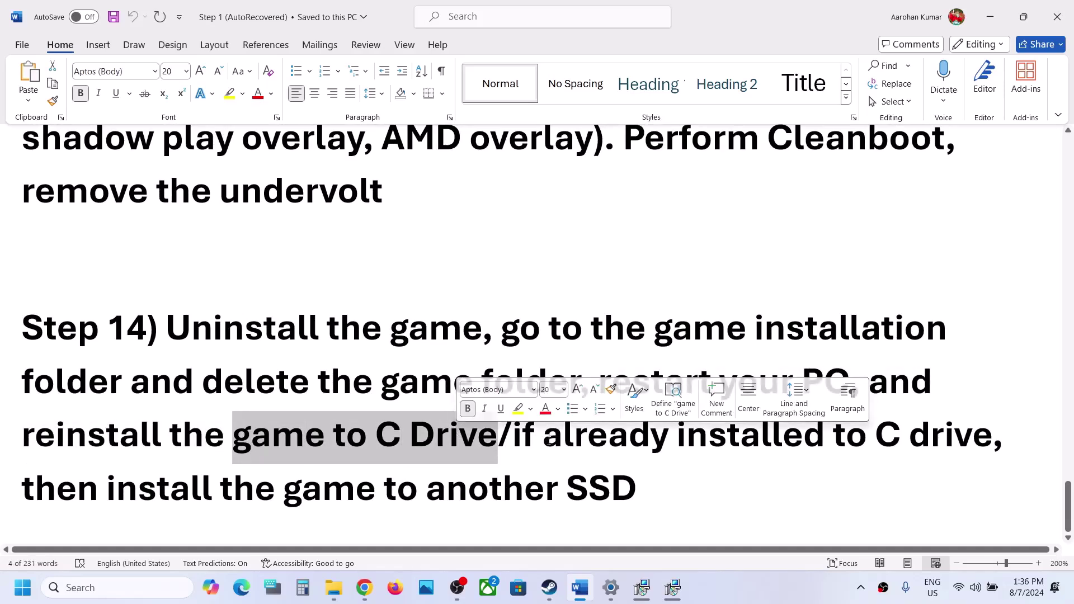
{"action": "left_click_drag", "start_coordinate": [547, 442], "coordinate": [558, 502]}
{"action": "left_click", "coordinate": [558, 503]}
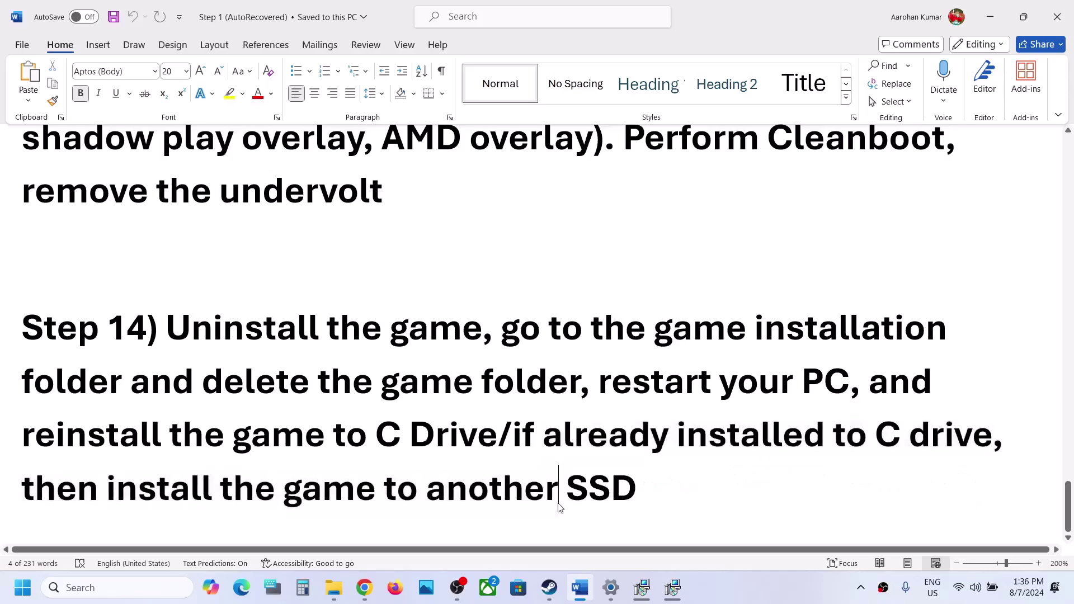
{"action": "left_click_drag", "start_coordinate": [639, 488], "coordinate": [549, 480]}
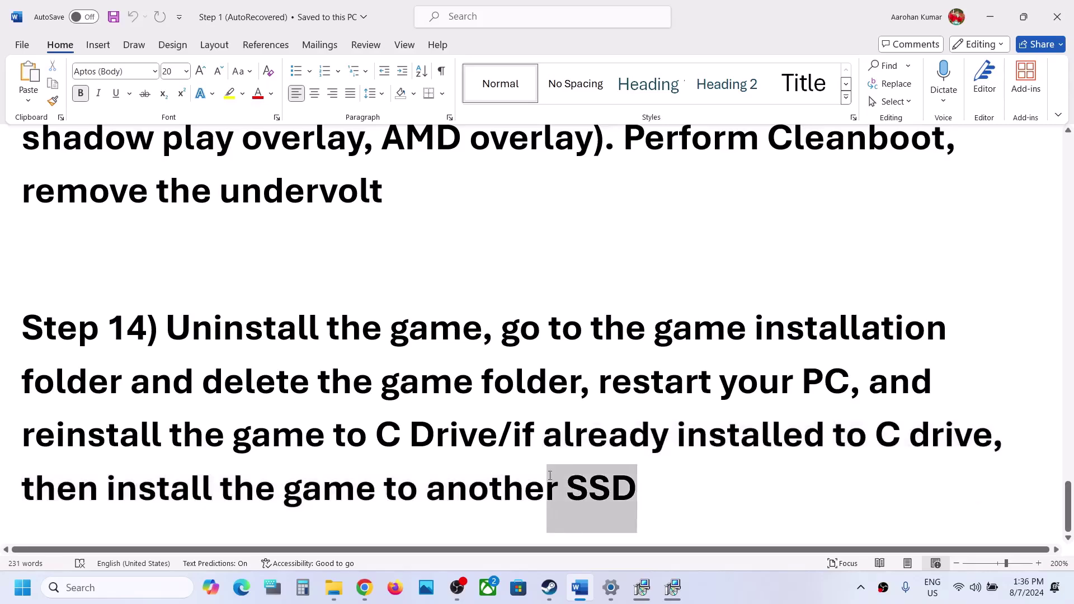
{"action": "left_click", "coordinate": [549, 588]}
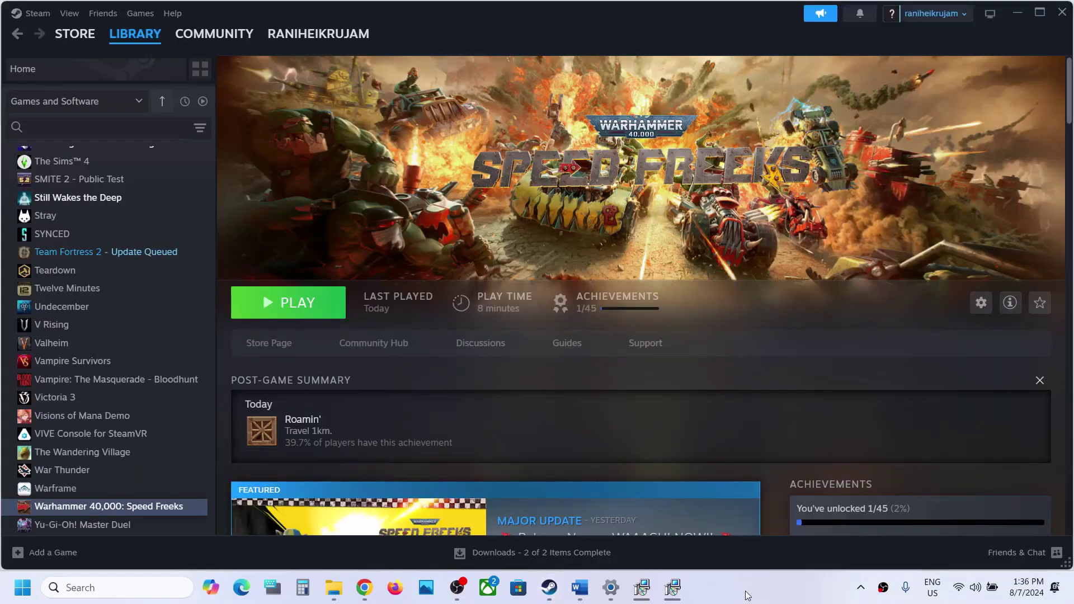